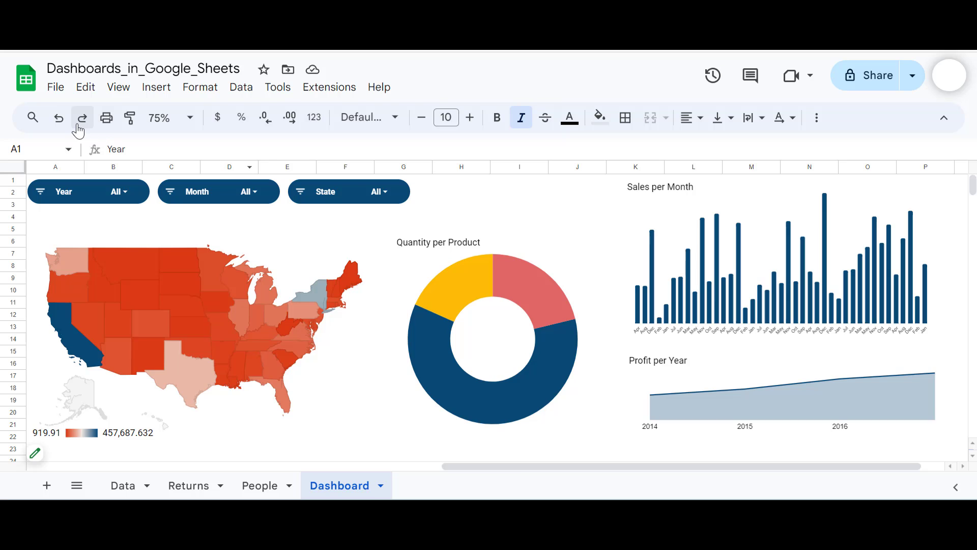
# - Filter the dashboard's Year slicer to show only 2017
pyautogui.click(125, 194)
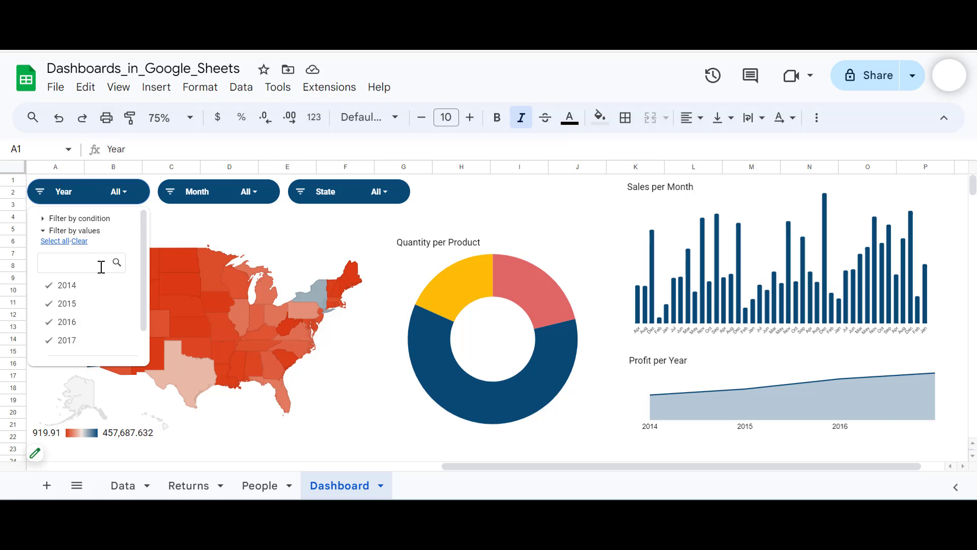
pyautogui.click(80, 241)
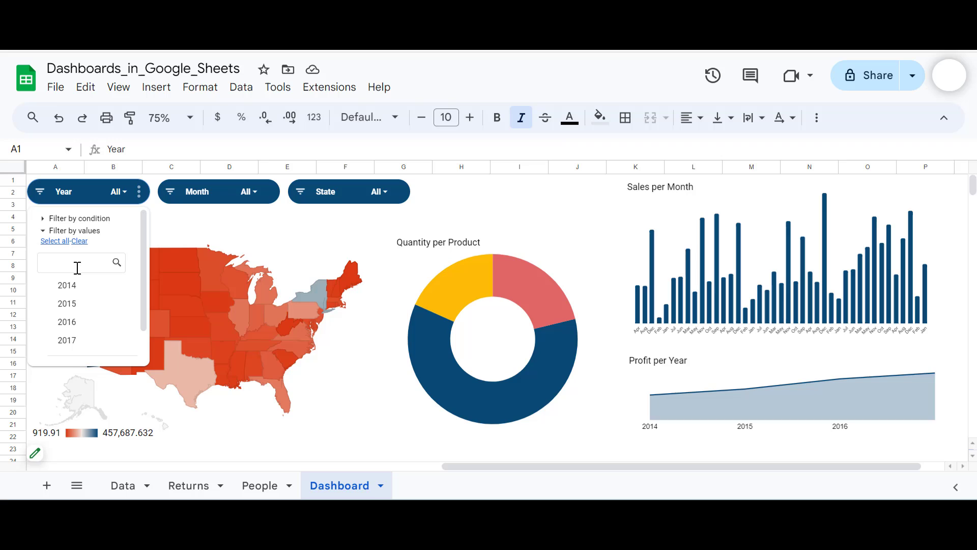
pyautogui.click(67, 340)
pyautogui.scroll(-1, 136, 298)
pyautogui.click(122, 339)
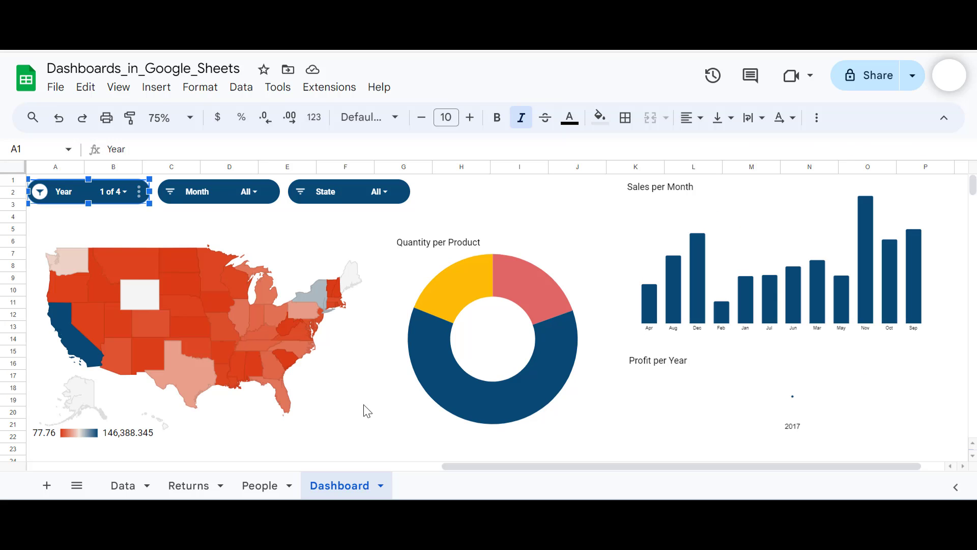
# - Reset the Year slicer so that all years are selected again
pyautogui.click(40, 194)
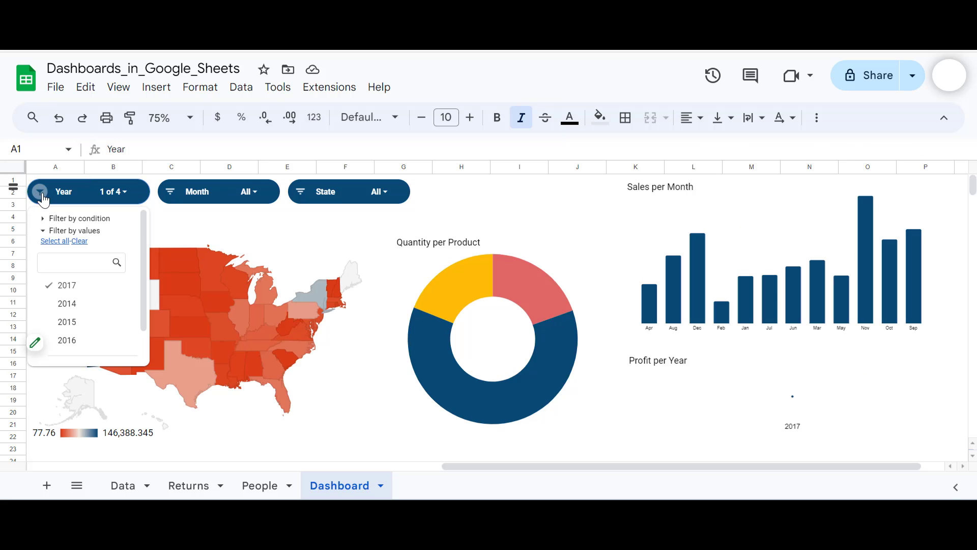
pyautogui.click(53, 241)
pyautogui.scroll(-2, 109, 320)
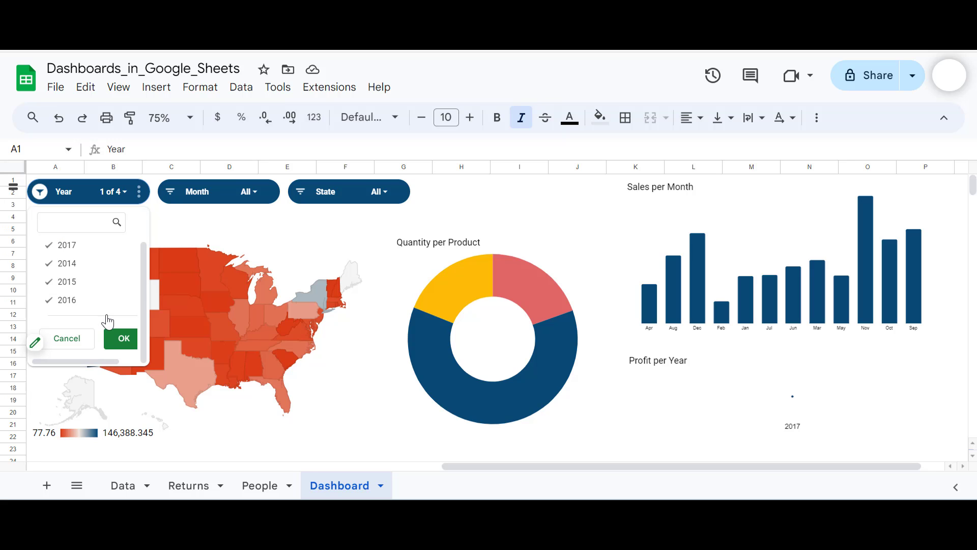
pyautogui.click(121, 338)
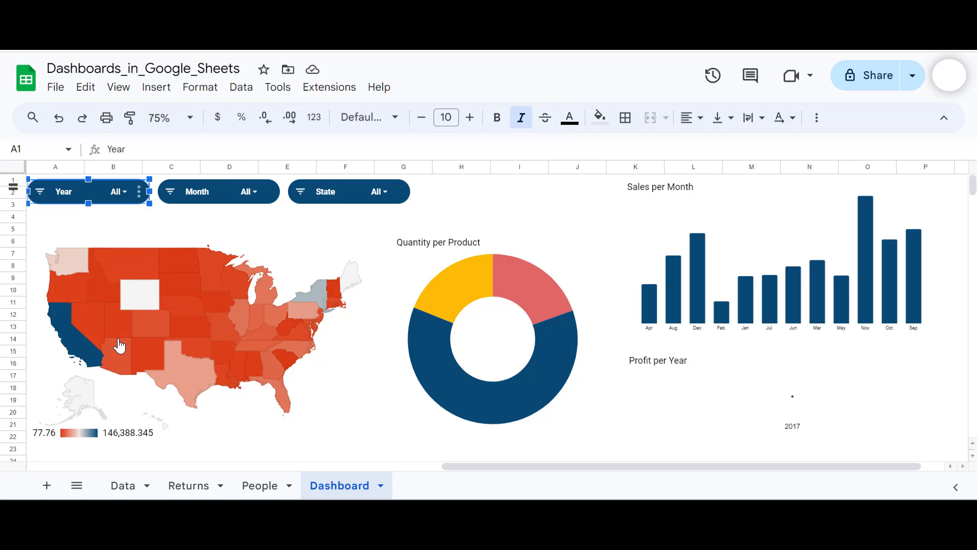
# - Filter the dashboard's Month slicer to show only Aug
pyautogui.click(254, 196)
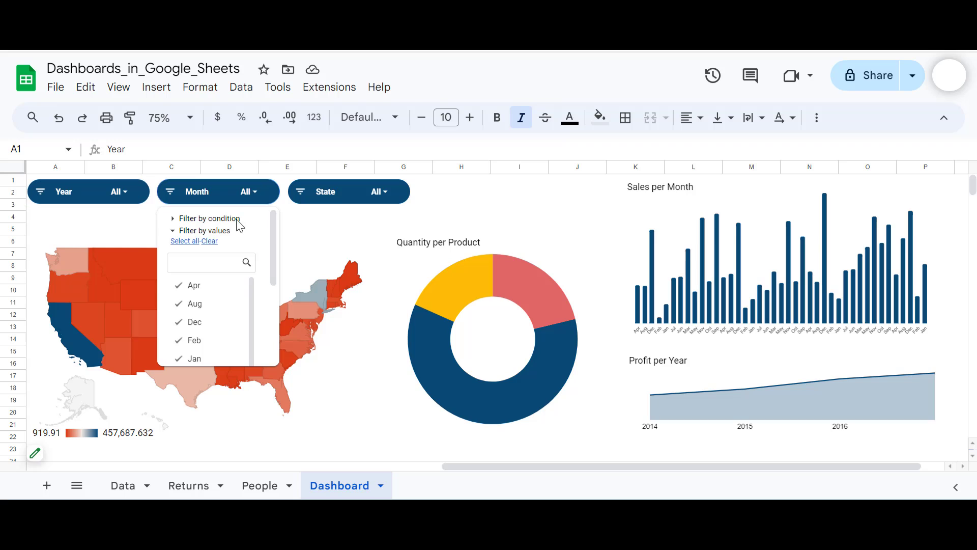
pyautogui.click(209, 241)
pyautogui.click(199, 304)
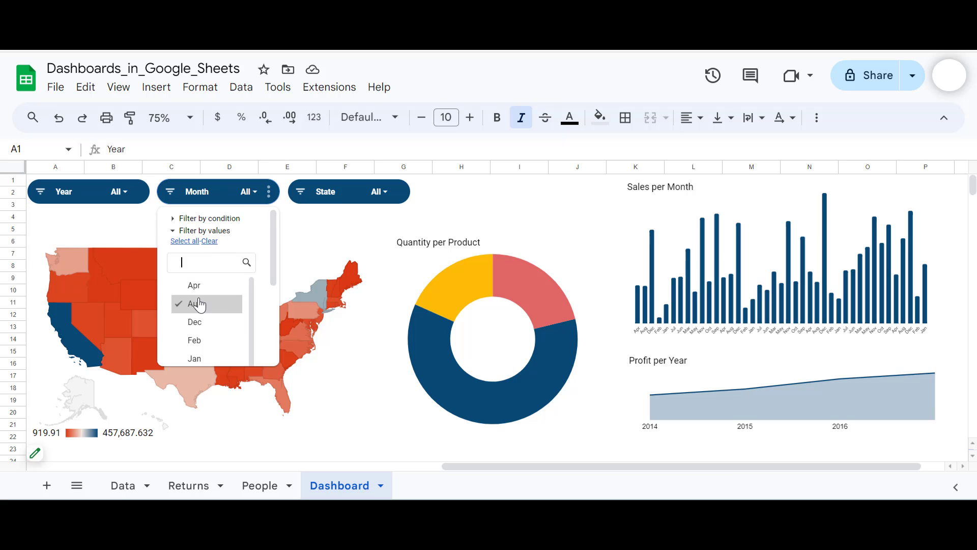
pyautogui.scroll(-1, 223, 315)
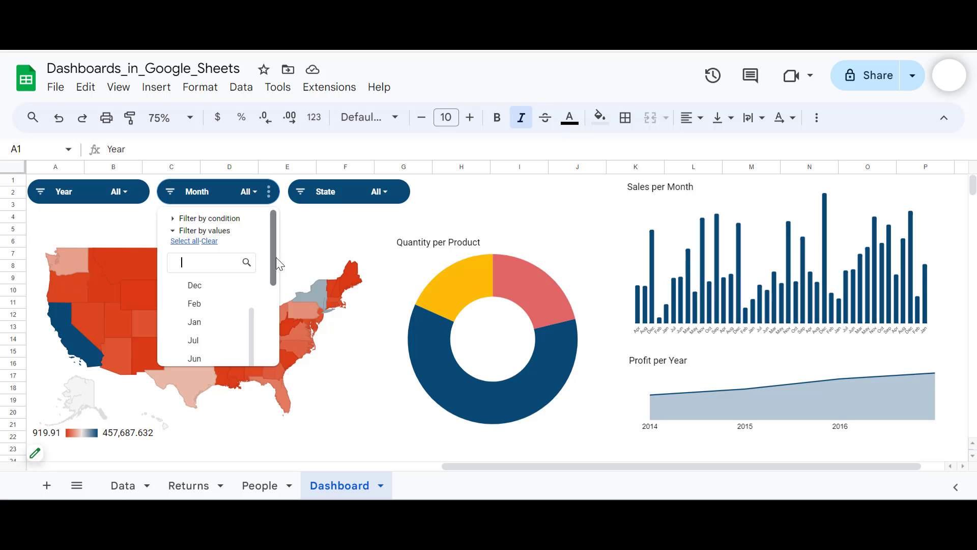
pyautogui.moveTo(274, 257); pyautogui.dragTo(264, 352)
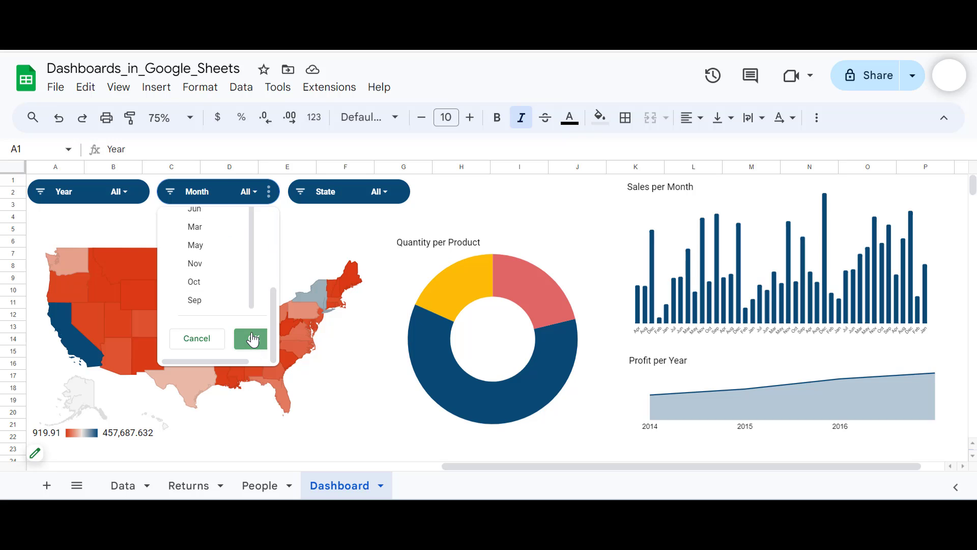
pyautogui.click(252, 337)
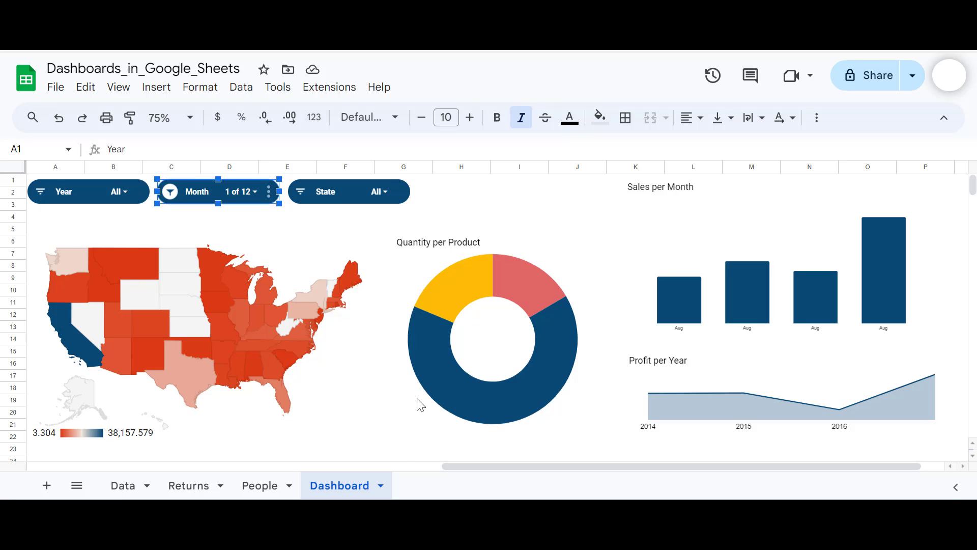
pyautogui.click(404, 451)
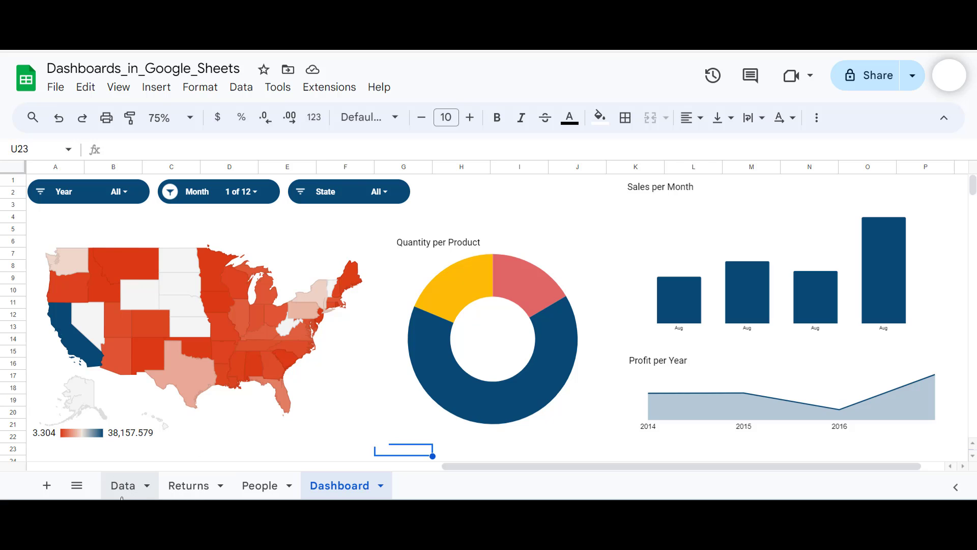
# - Look over the order records in the Data sheet and return to the Dashboard sheet
pyautogui.click(123, 489)
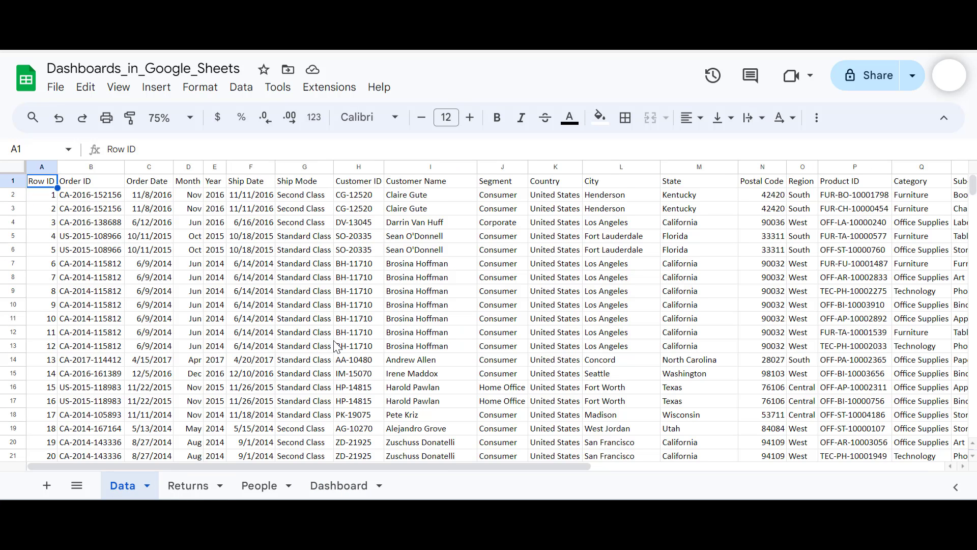
pyautogui.scroll(-1, 335, 346)
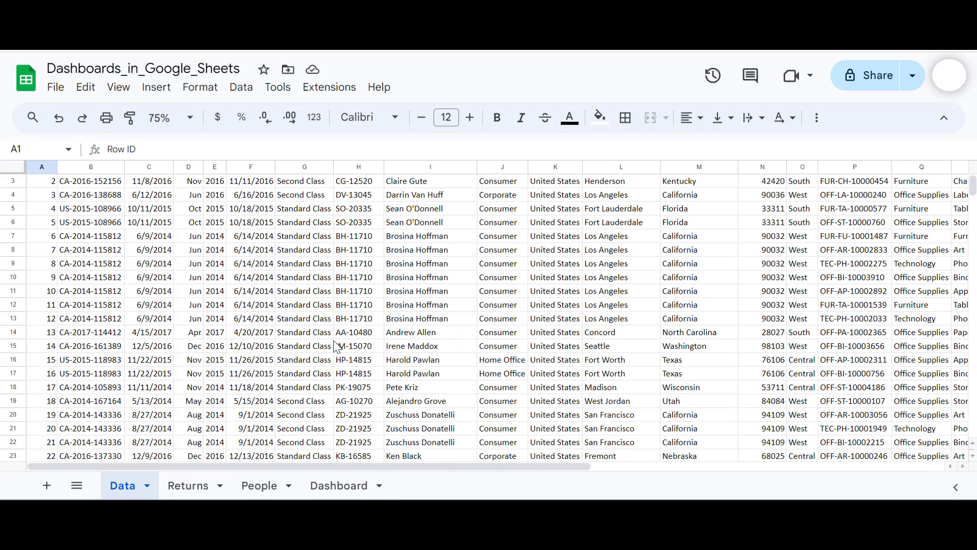
pyautogui.click(342, 495)
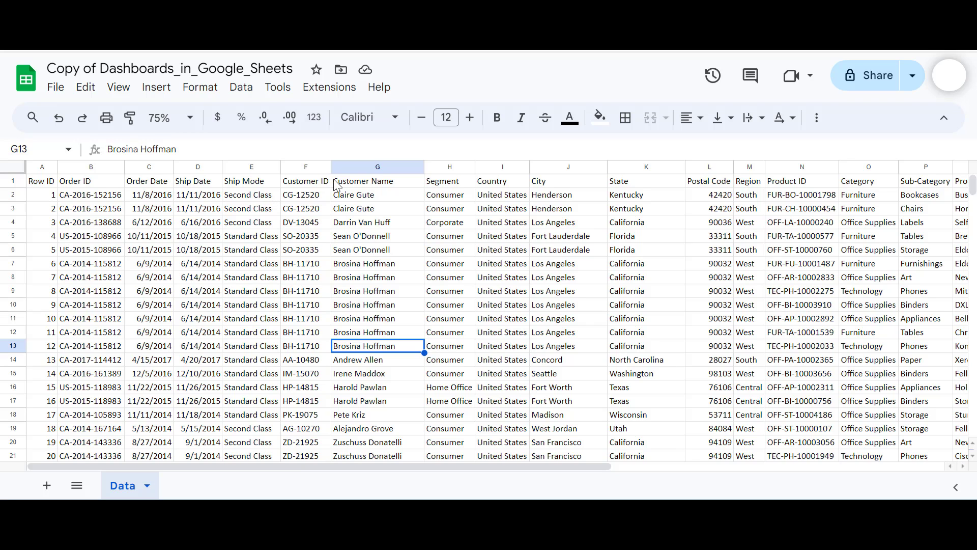
# - Examine the Data sheet columns in the copied workbook and the Month and Year slicers on the original dashboard
pyautogui.hscroll(3, 589, 211)
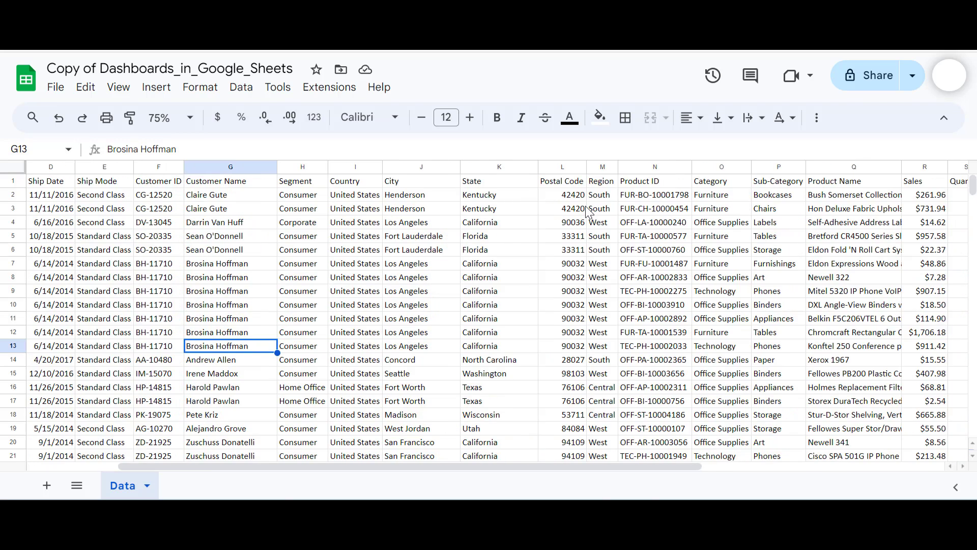
pyautogui.hscroll(3, 589, 211)
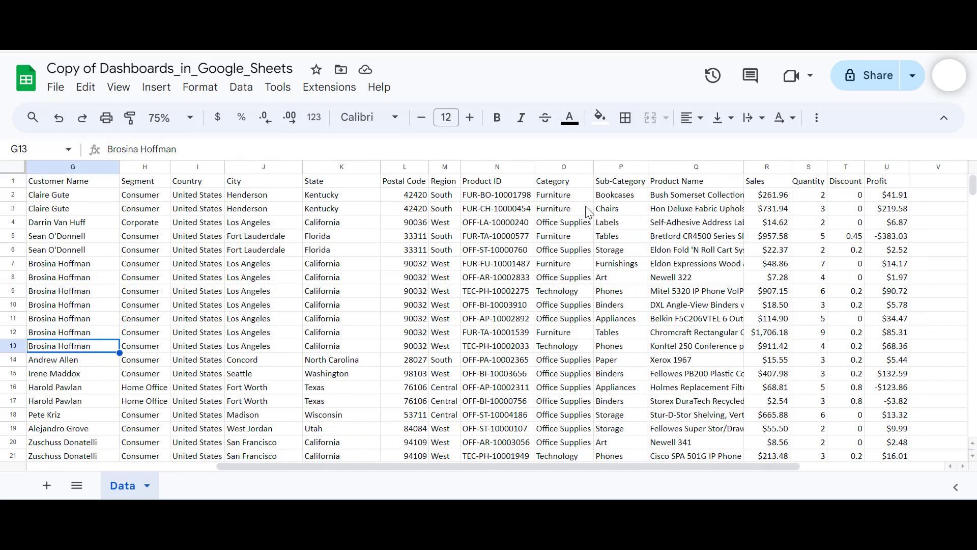
pyautogui.hscroll(-4, 588, 211)
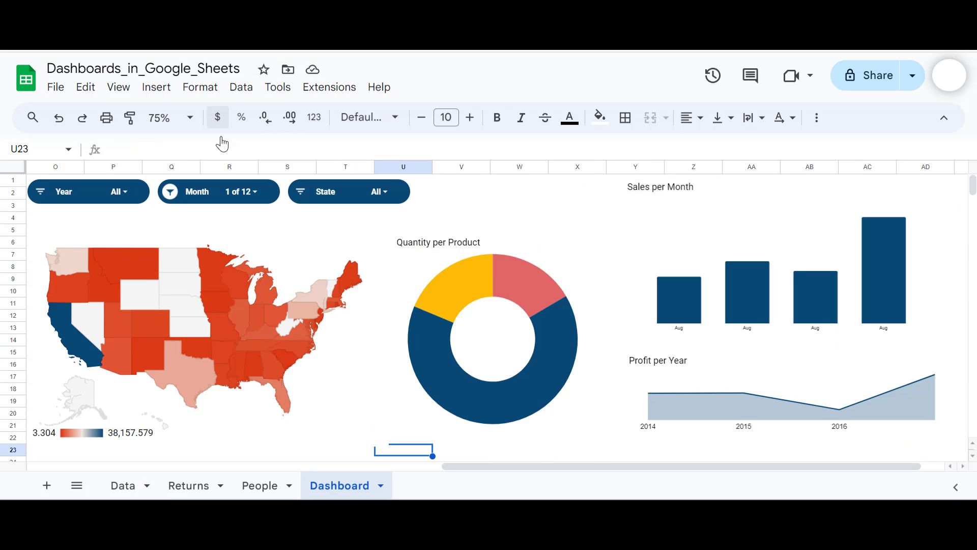
pyautogui.click(255, 192)
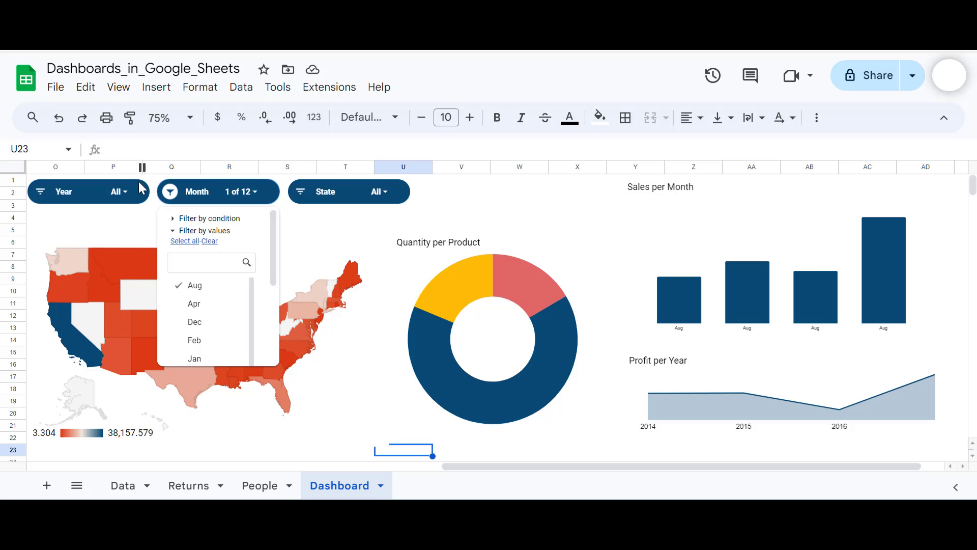
pyautogui.click(121, 191)
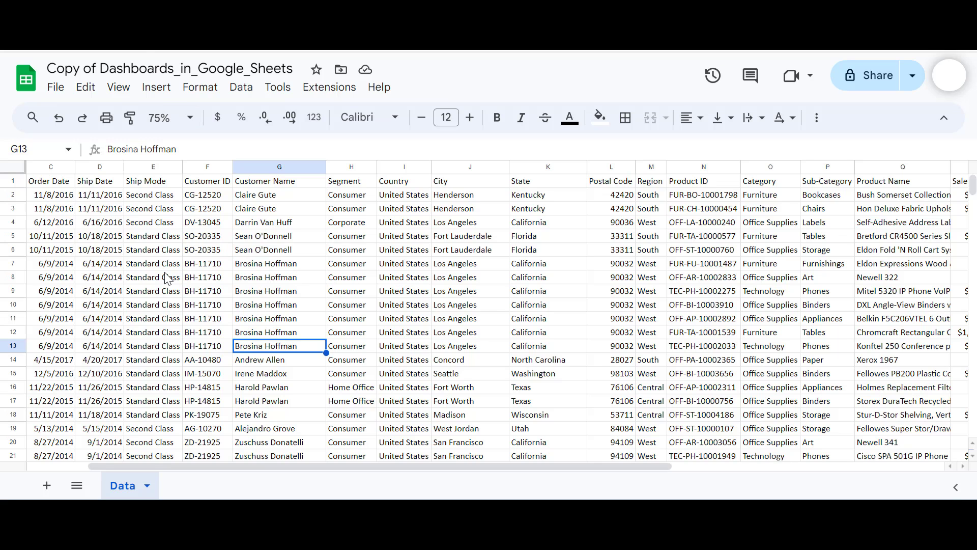
# - Insert two blank columns between Order Date and Ship Date in the copied workbook's Data sheet
pyautogui.hscroll(-2, 168, 277)
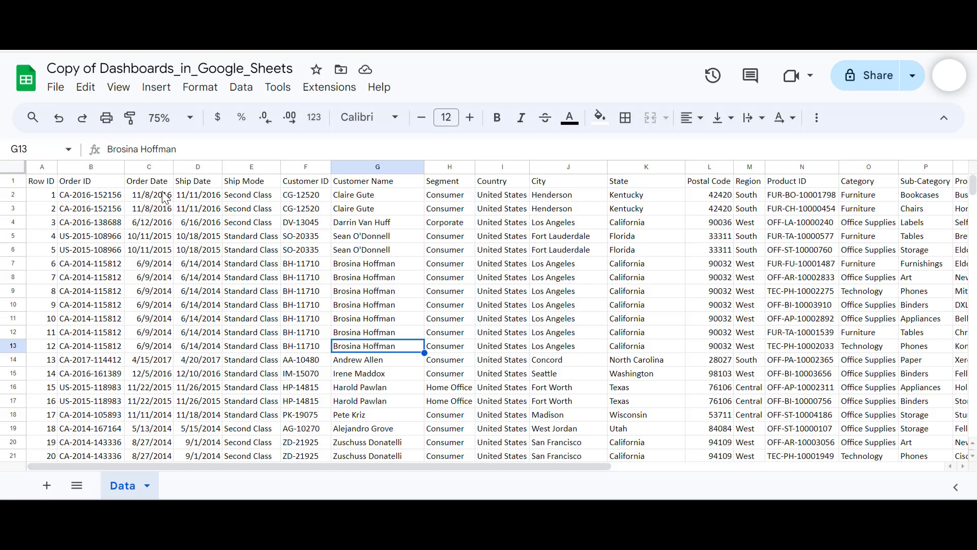
pyautogui.click(196, 168)
pyautogui.rightClick(197, 168)
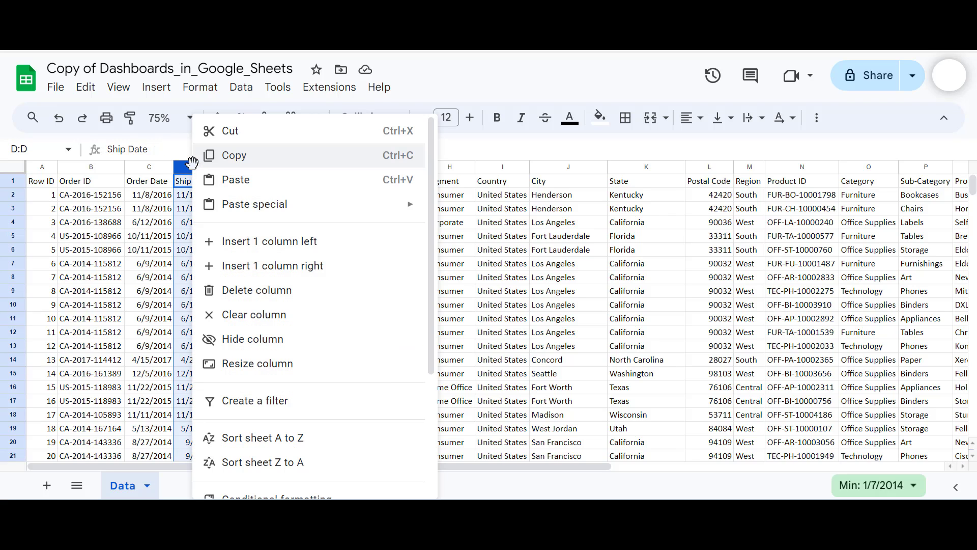
pyautogui.click(264, 242)
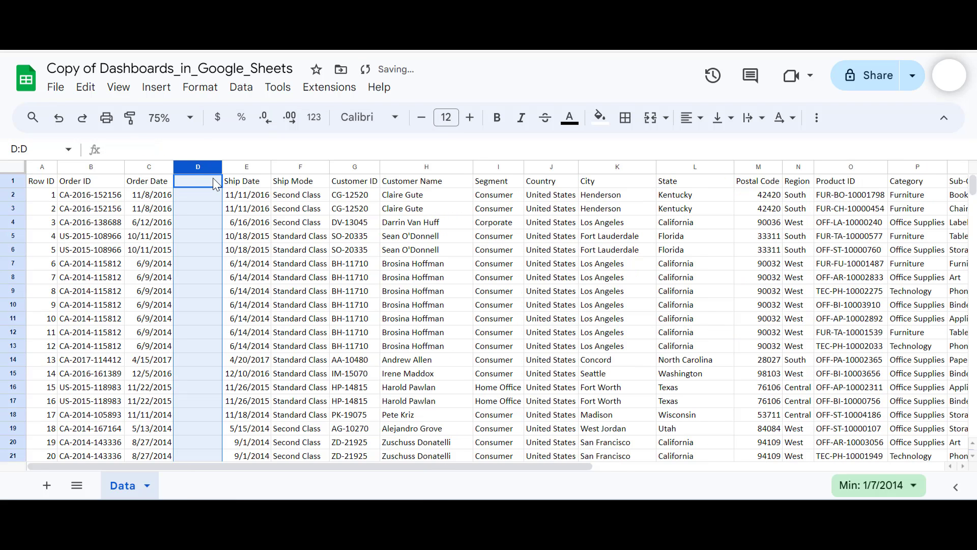
pyautogui.rightClick(190, 164)
pyautogui.click(261, 240)
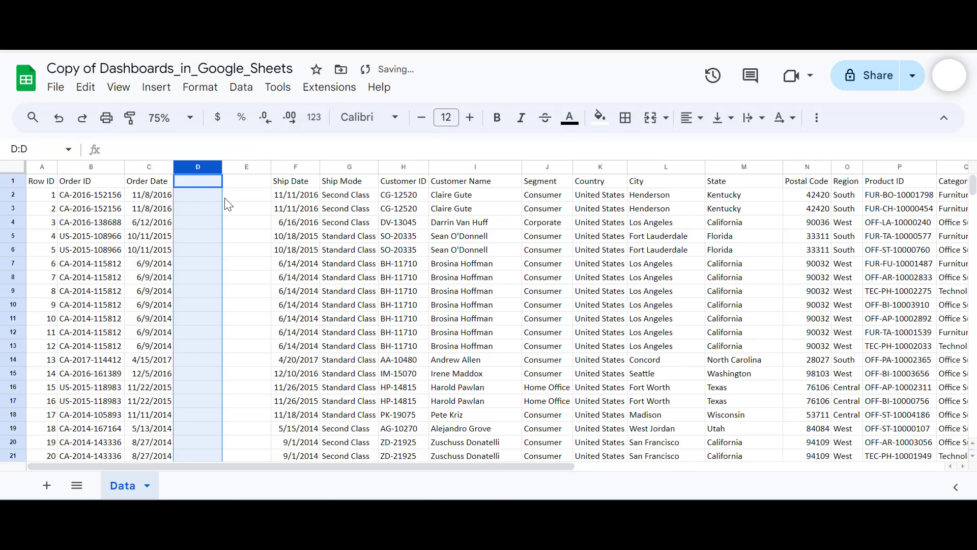
# - Enter the headers Month in D1 and Year in E1 for the two blank columns
pyautogui.click(197, 181)
pyautogui.write('Mo')
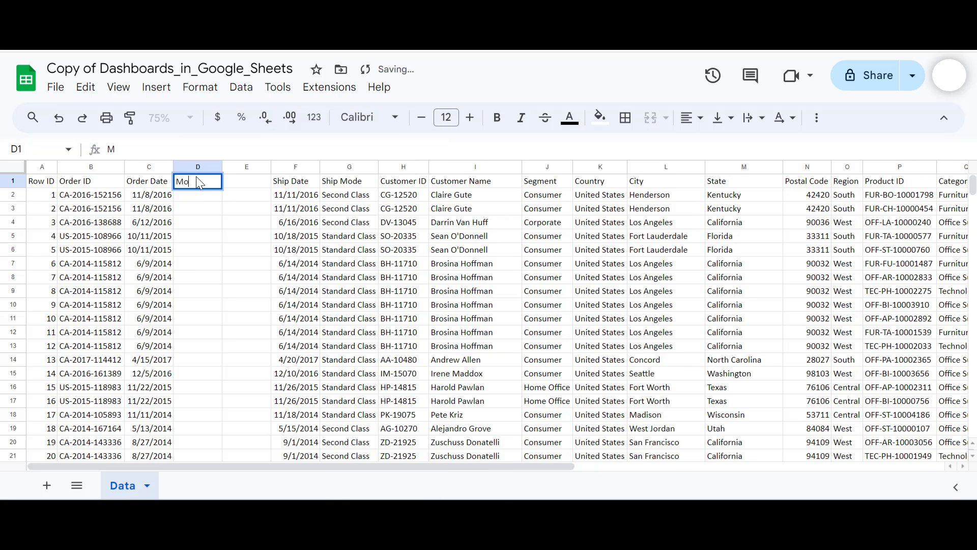
pyautogui.write('nth')
pyautogui.press('Tab')
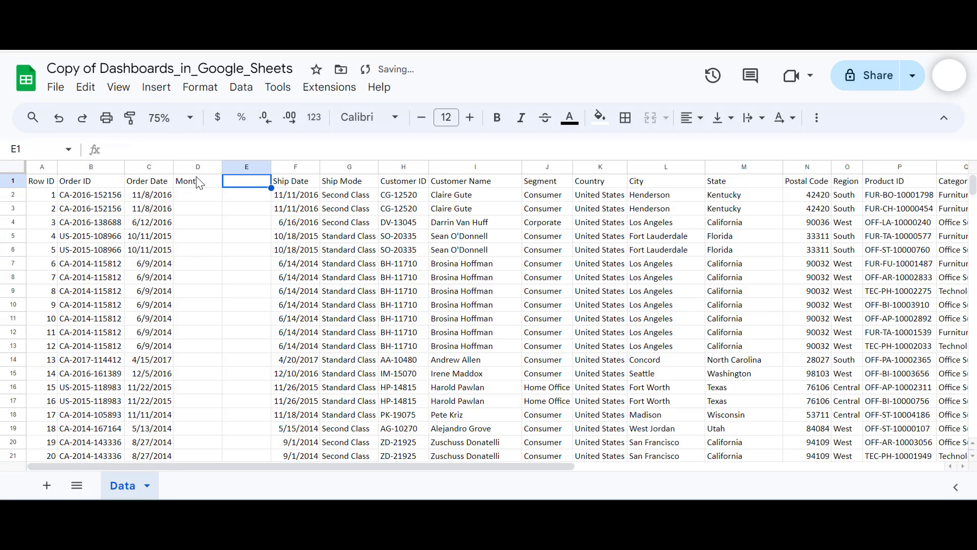
pyautogui.write('Year')
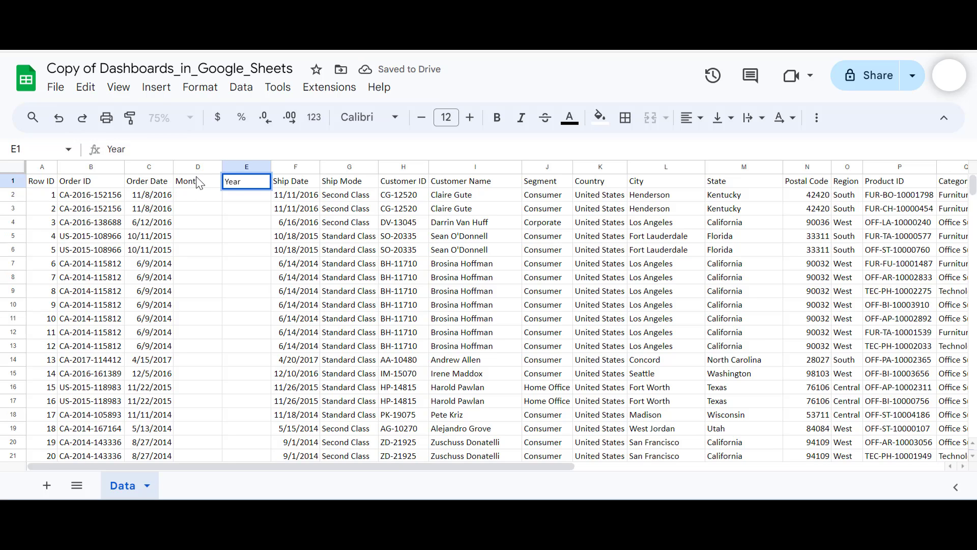
pyautogui.press('Return')
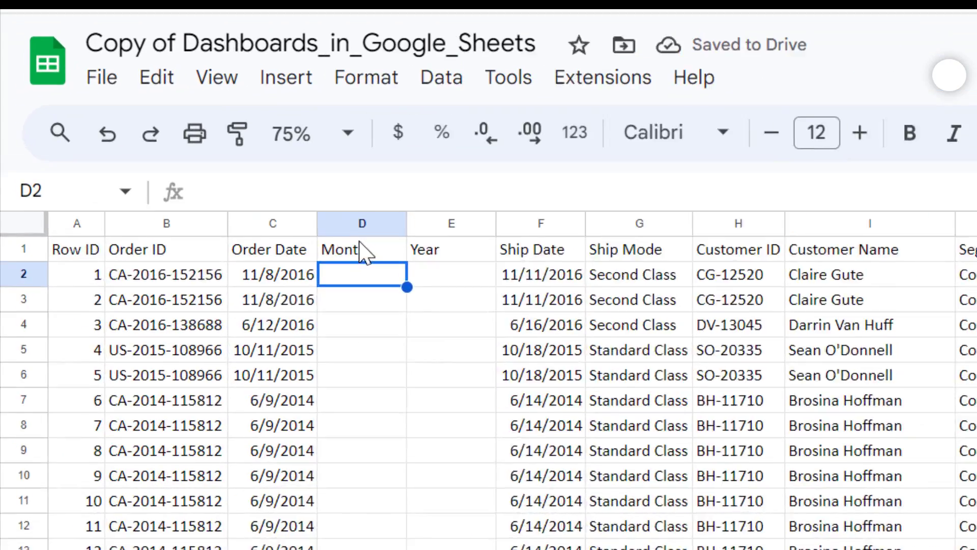
# - Start a TEXT formula in D2 that formats the order date in C2 with the "mmm" month pattern
pyautogui.write('=tex')
pyautogui.press('BackSpace')
pyautogui.press('BackSpace')
pyautogui.press('BackSpace')
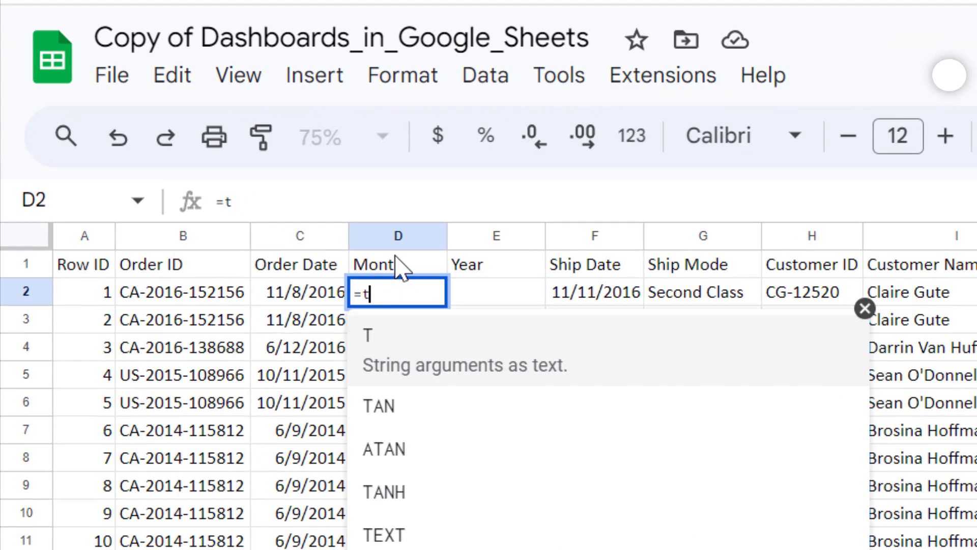
pyautogui.write('text')
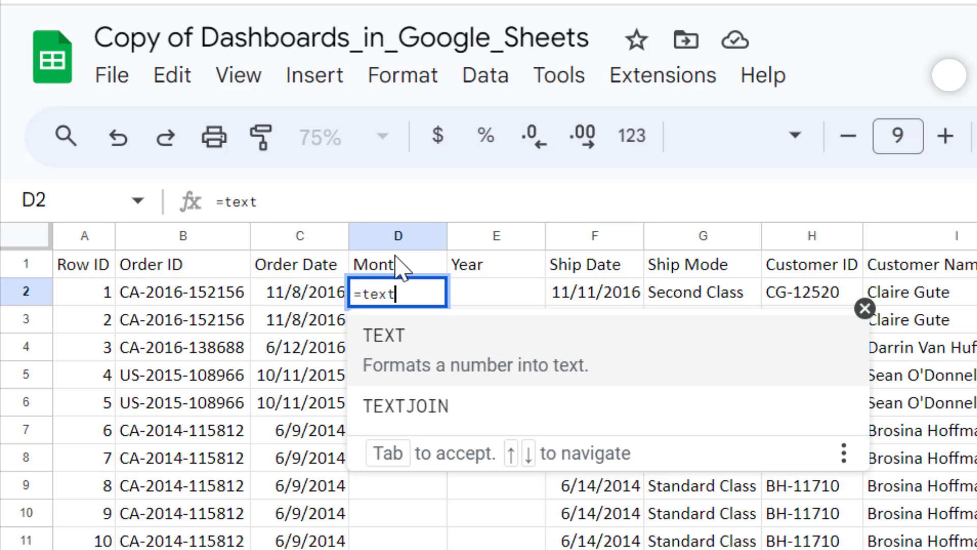
pyautogui.write('(')
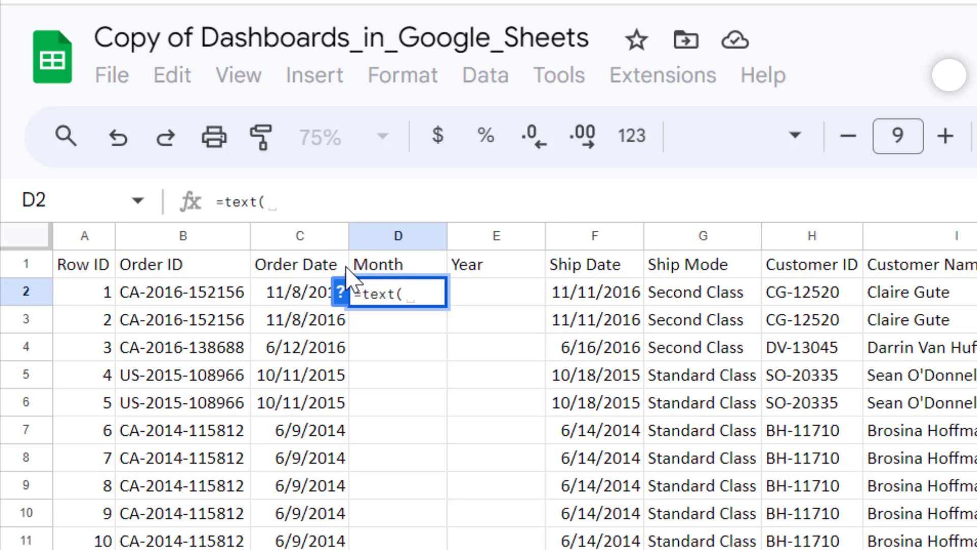
pyautogui.click(286, 291)
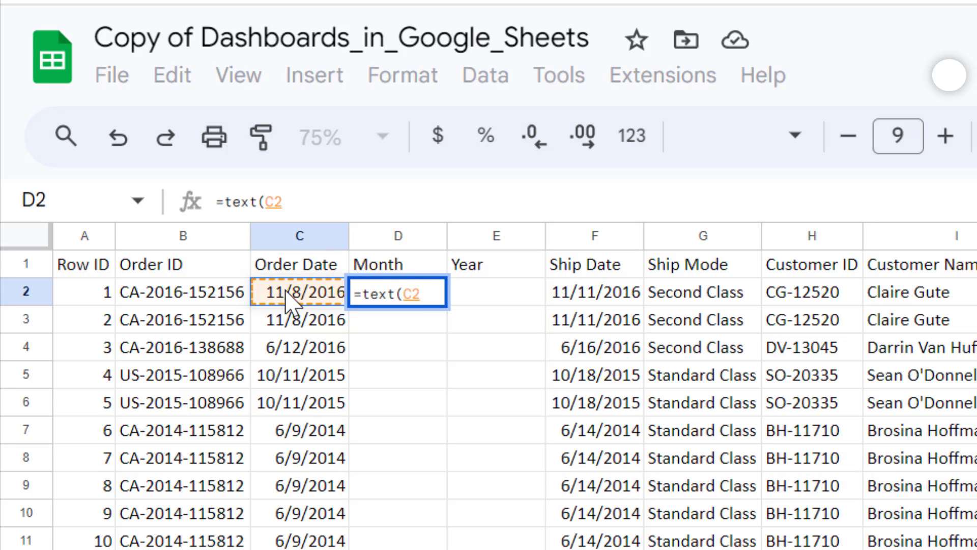
pyautogui.write(',')
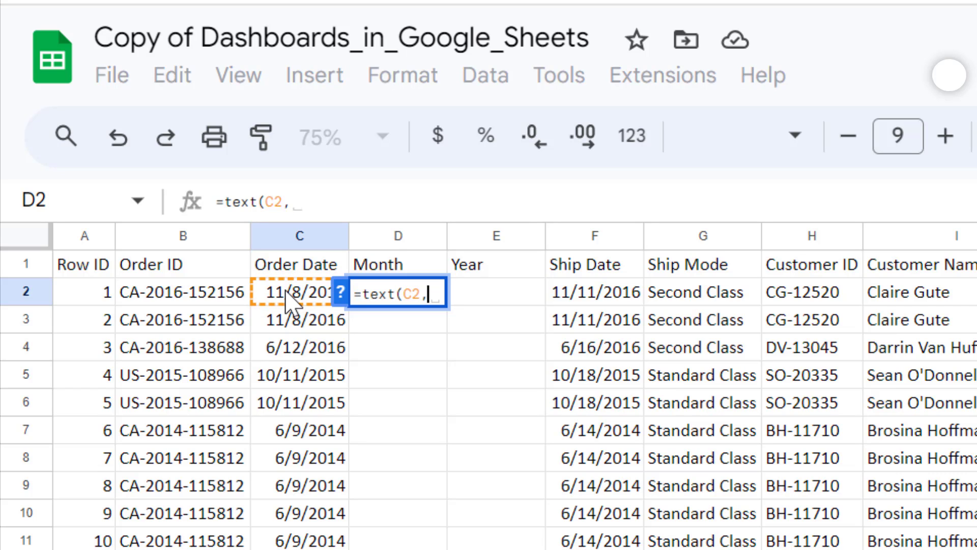
pyautogui.write('"')
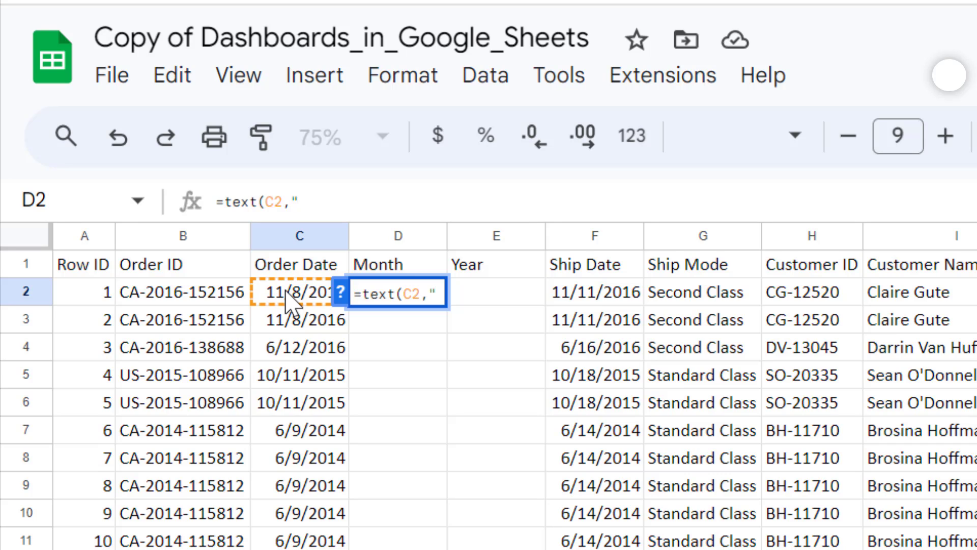
pyautogui.write('mmm')
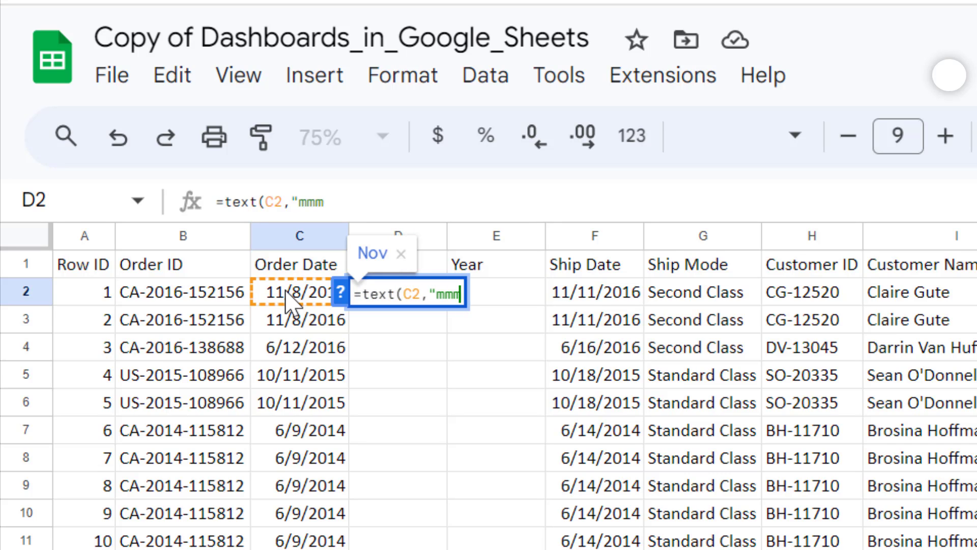
# - Try the "mm" and "mmmm" month patterns in the D2 formula and return to "mmm"
pyautogui.press('BackSpace')
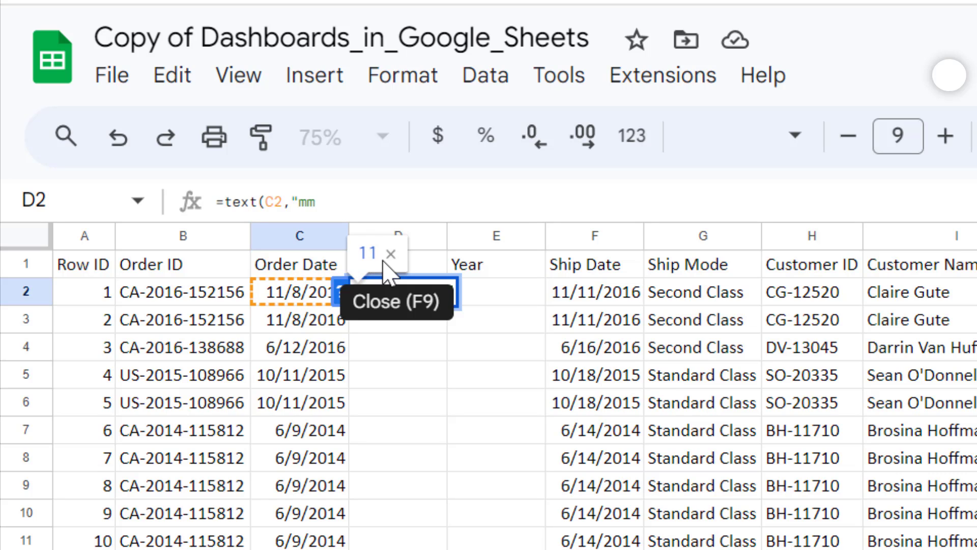
pyautogui.write('m')
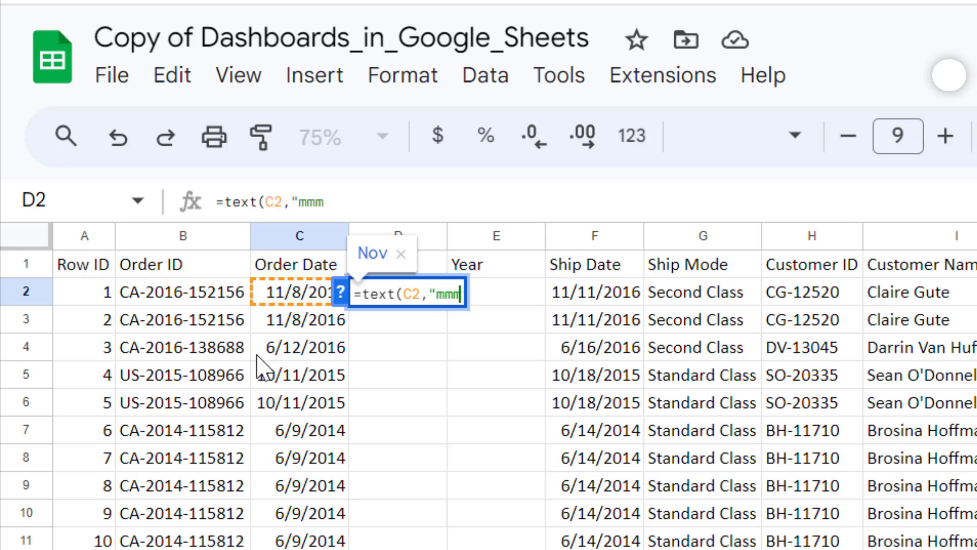
pyautogui.write('m')
pyautogui.press('BackSpace')
pyautogui.write('m')
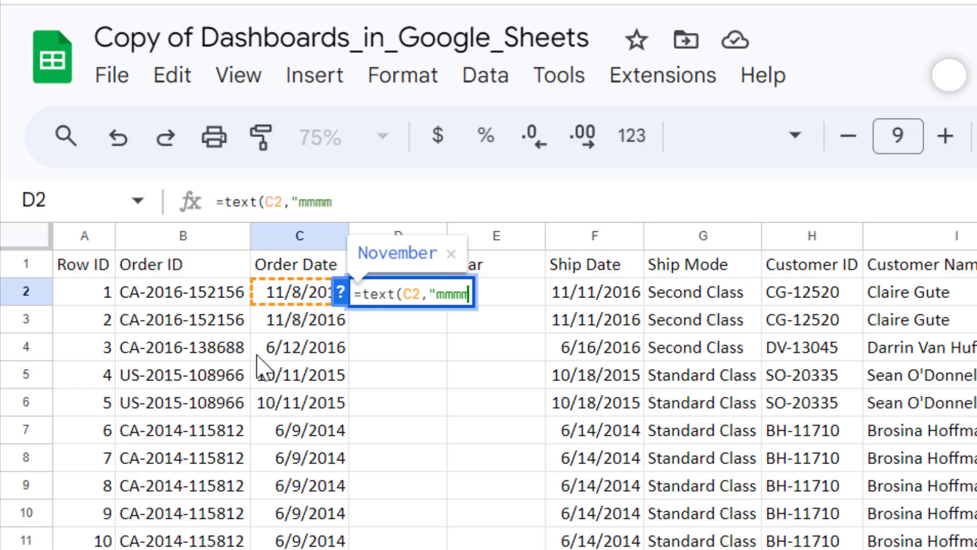
pyautogui.press('BackSpace')
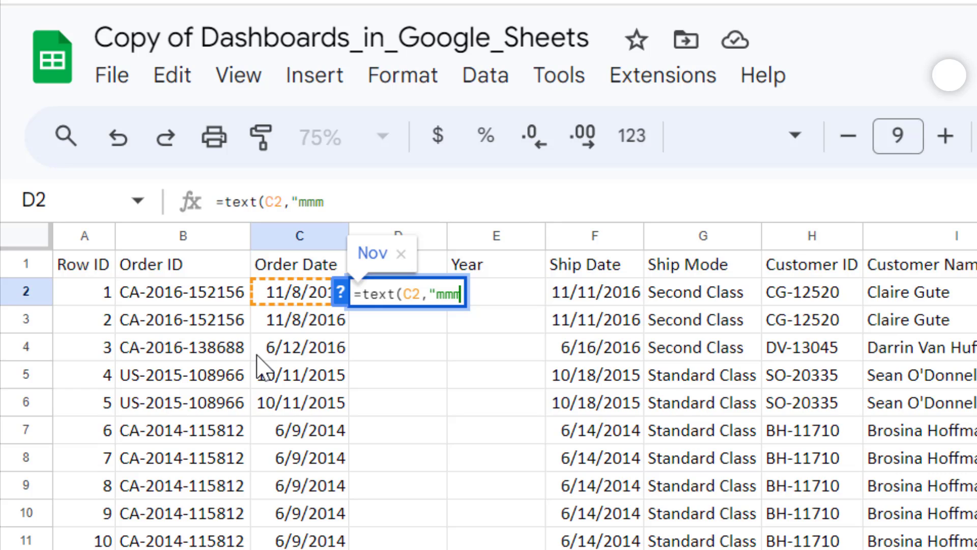
# - Complete the D2 formula as =text(C2,"mmm") and accept the suggested autofill for the rest of the Month column
pyautogui.write('"')
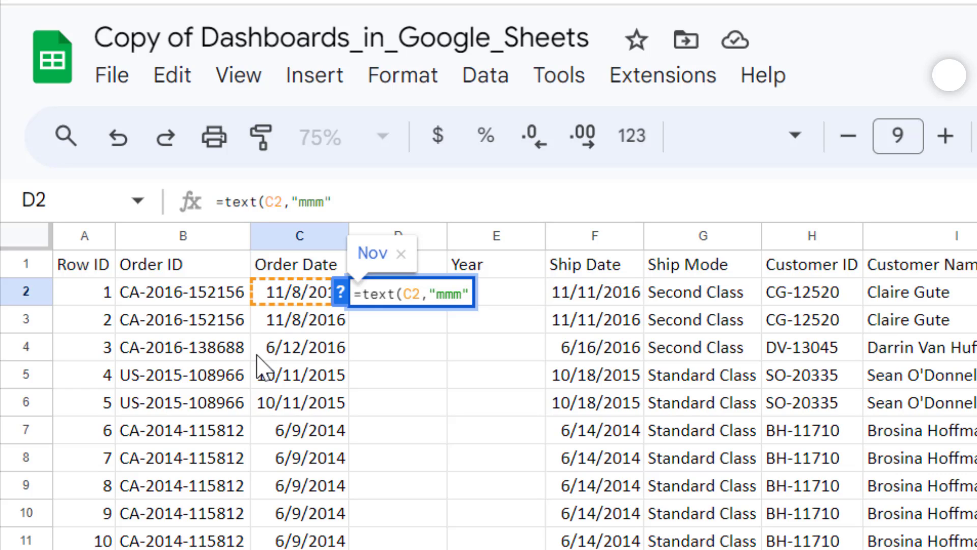
pyautogui.write(')')
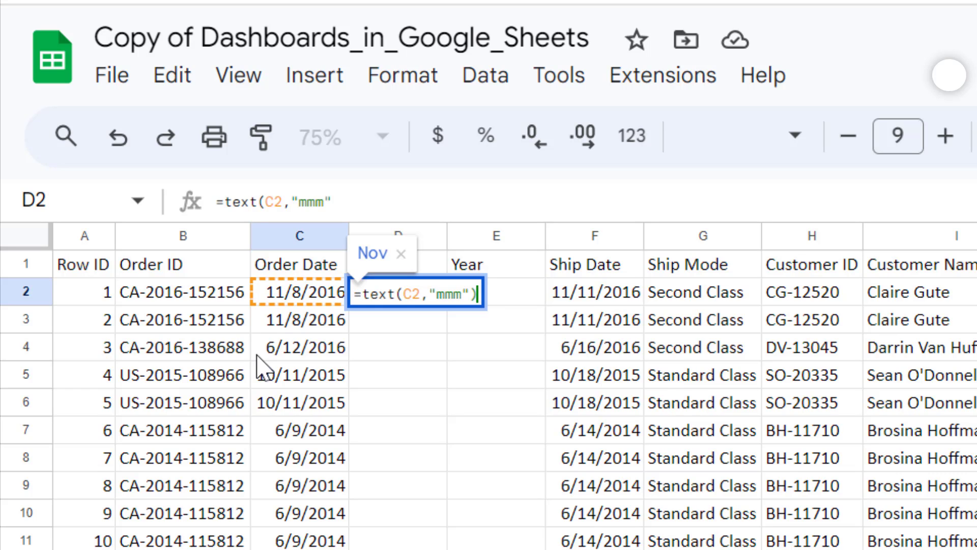
pyautogui.press('Return')
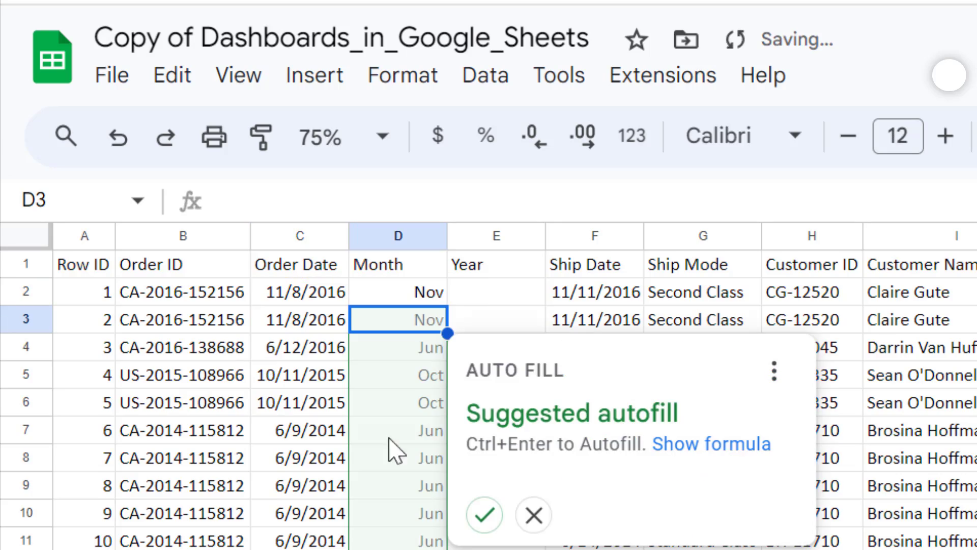
pyautogui.click(484, 515)
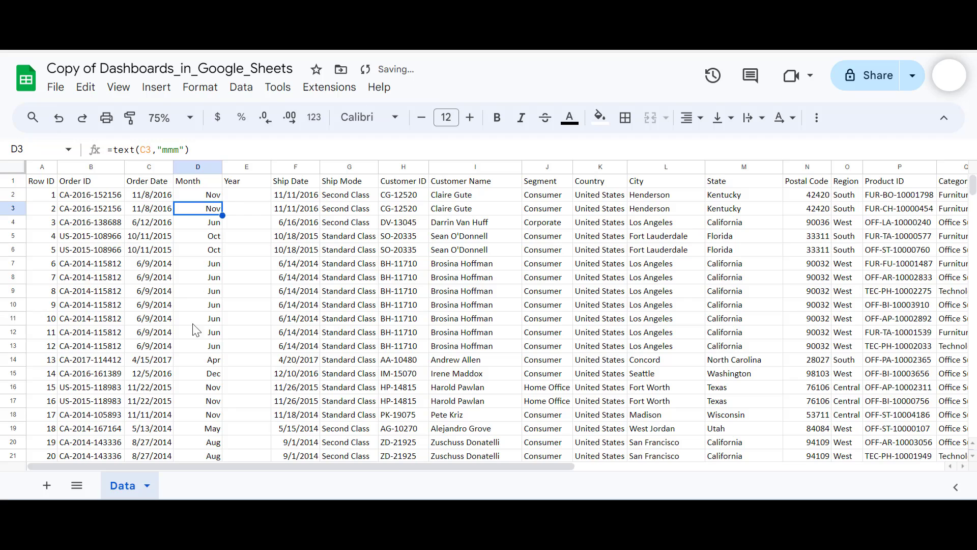
# - Enter =text(C2,"yyy") in E2 and accept the suggested autofill for the rest of the Year column
pyautogui.click(243, 199)
pyautogui.write('=')
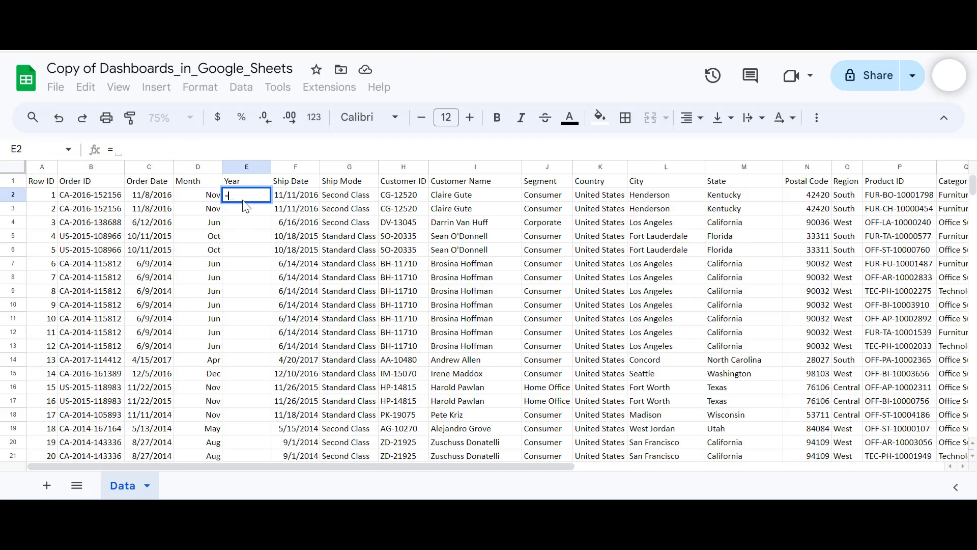
pyautogui.write('text(')
pyautogui.click(160, 199)
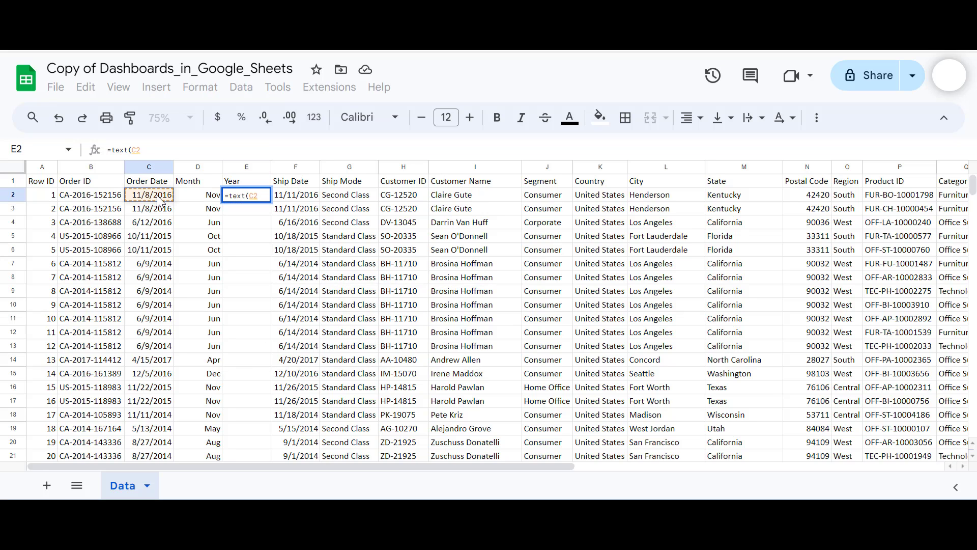
pyautogui.write(',')
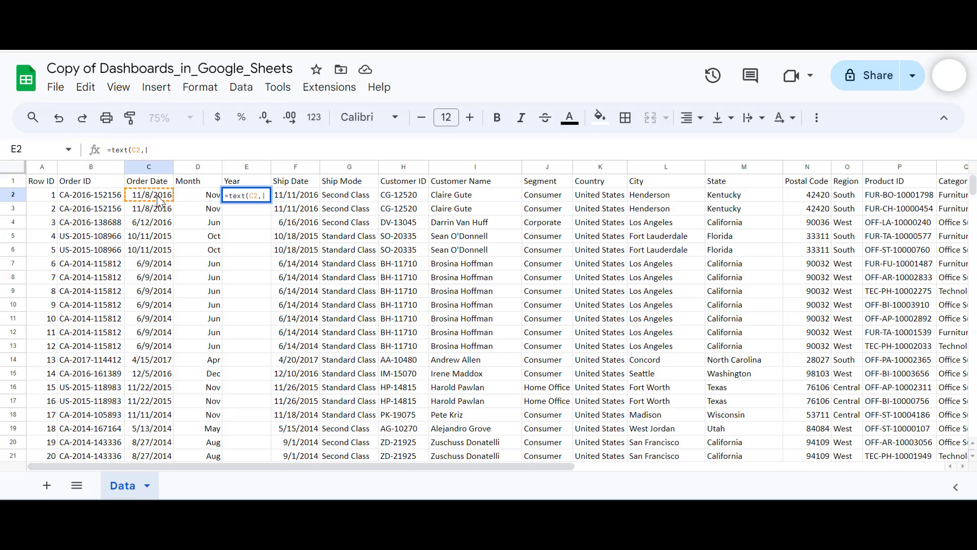
pyautogui.press('BackSpace')
pyautogui.press('BackSpace')
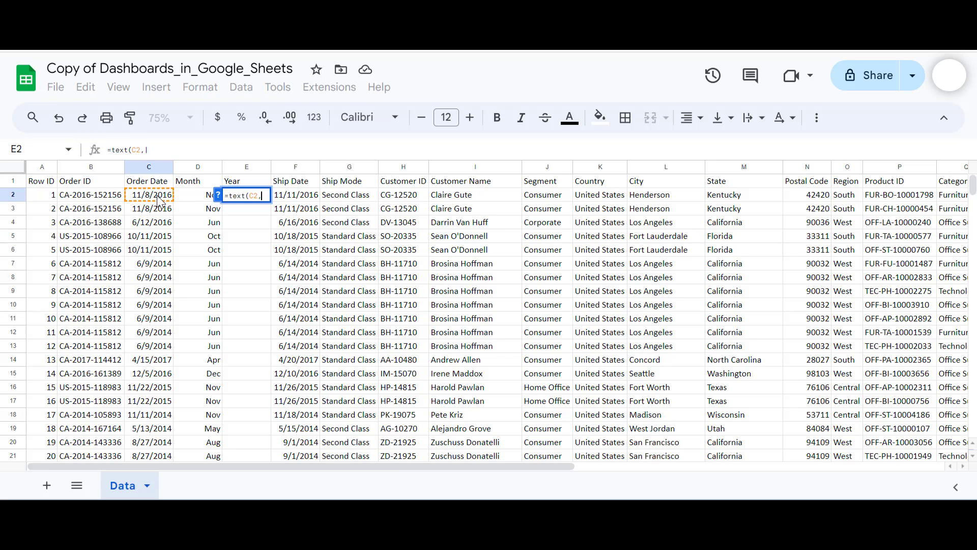
pyautogui.write('"yyy')
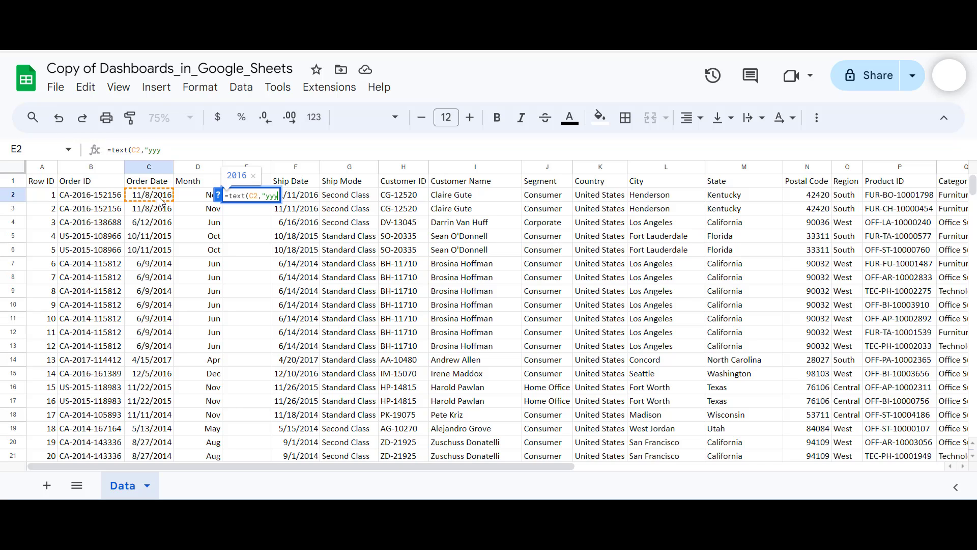
pyautogui.write('"')
pyautogui.press('Return')
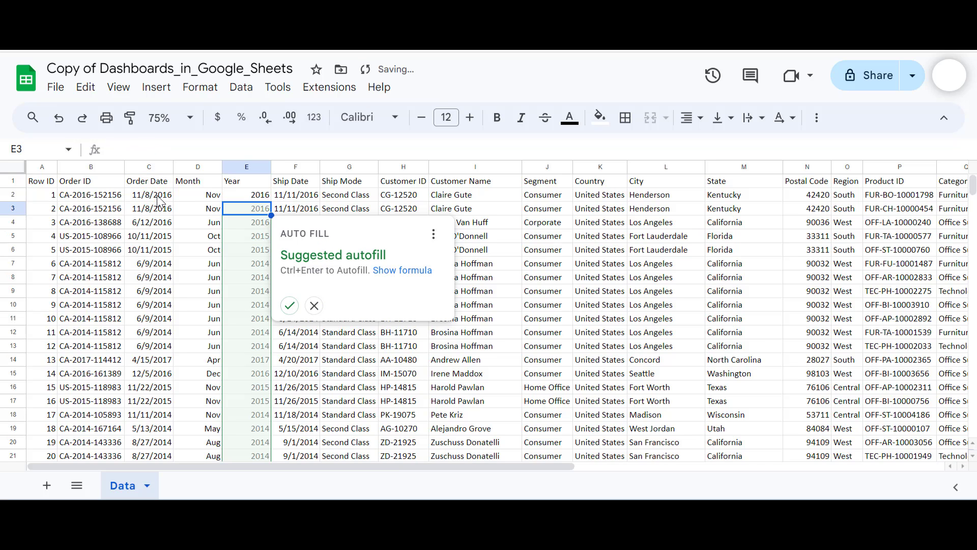
pyautogui.click(290, 305)
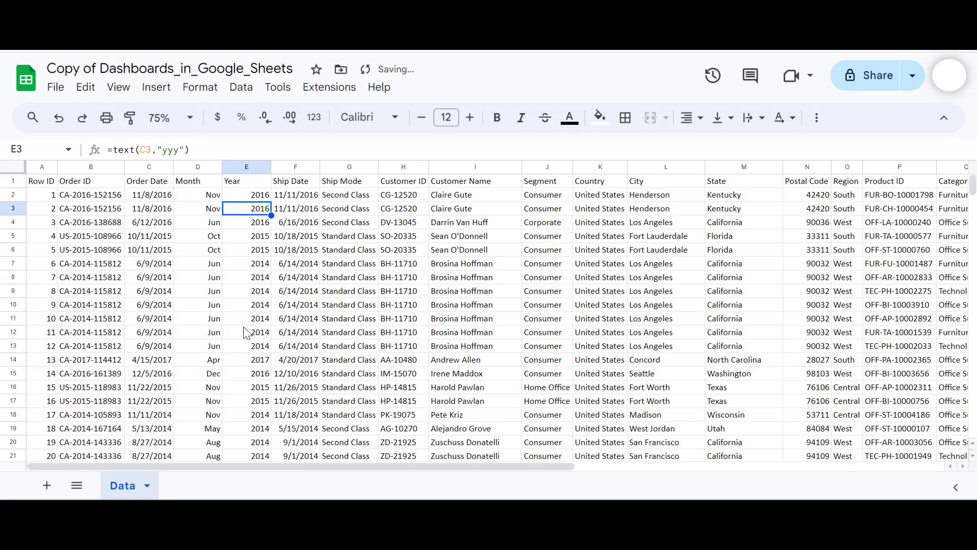
# - Create a pivot table from the range Data!A1:W9995 on a new sheet
pyautogui.scroll(-3, 246, 333)
pyautogui.scroll(-6, 247, 332)
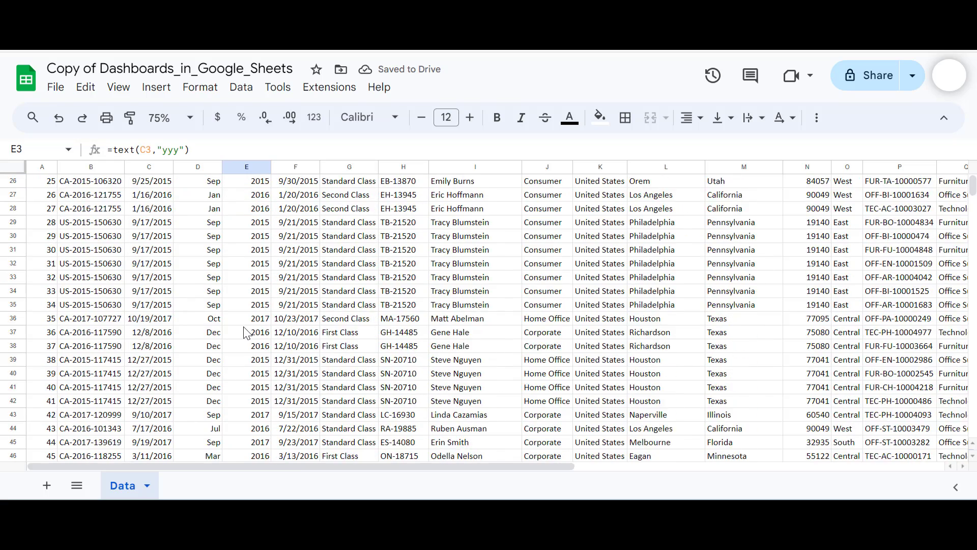
pyautogui.scroll(10, 246, 333)
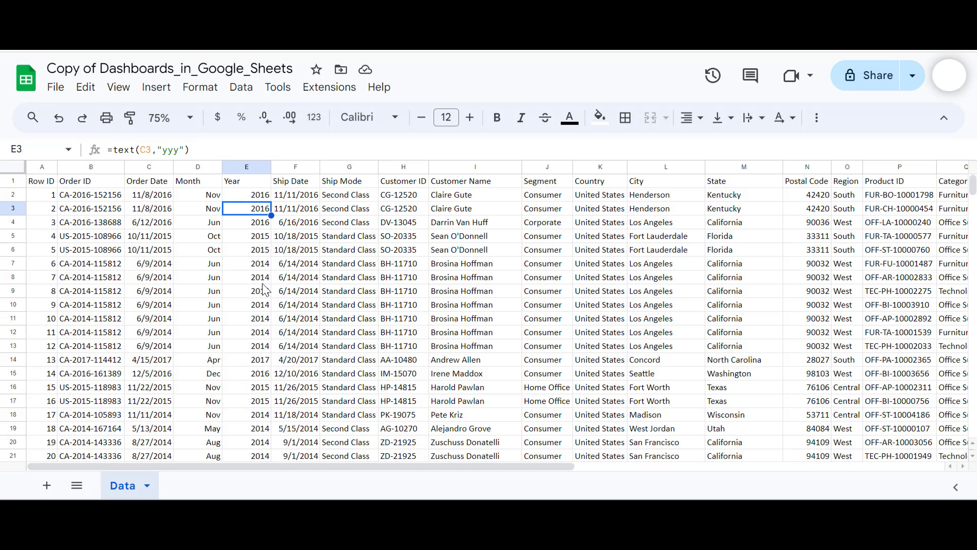
pyautogui.click(156, 88)
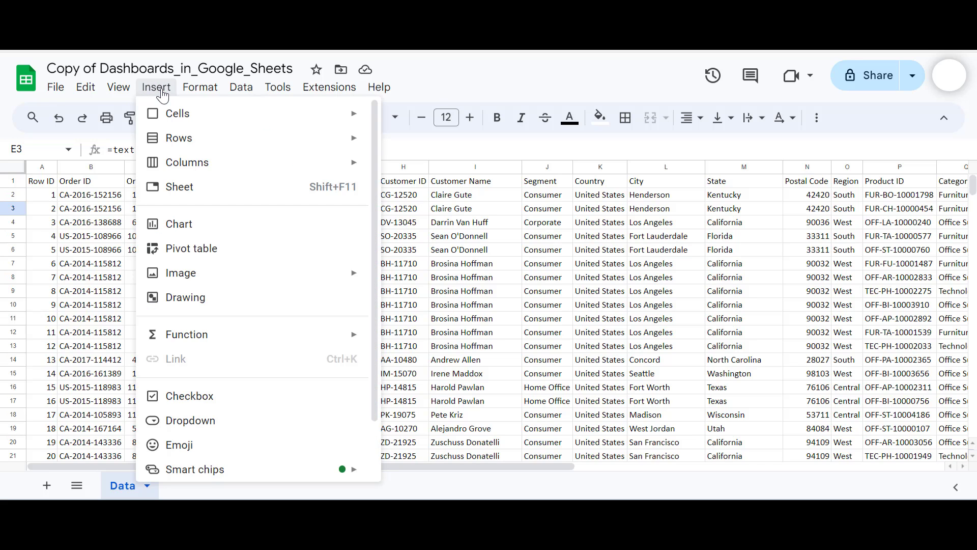
pyautogui.click(173, 249)
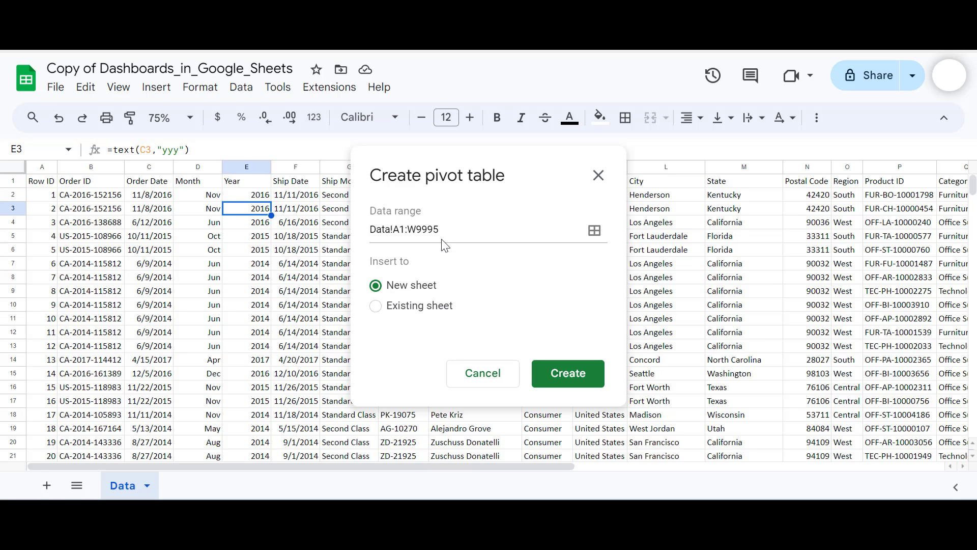
pyautogui.click(565, 377)
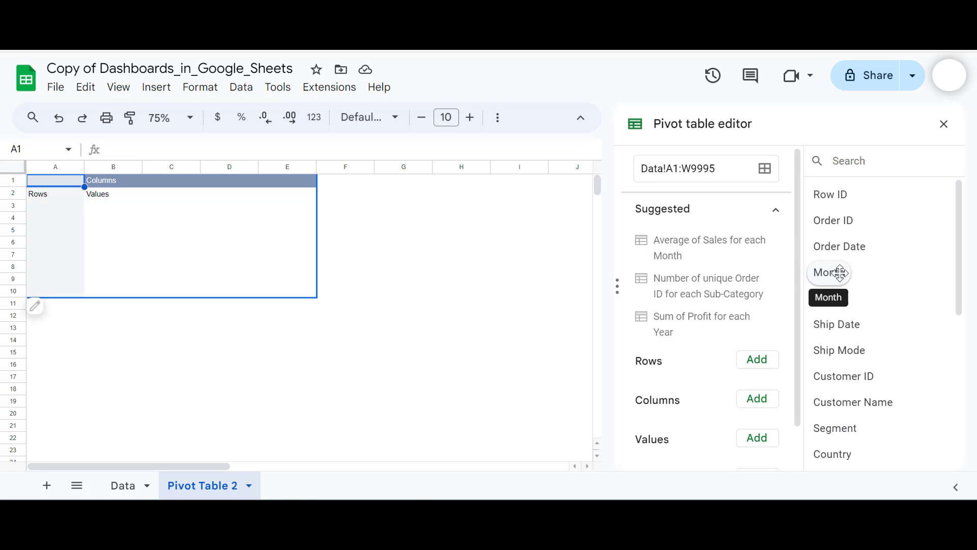
# - Set Month as the pivot table's row field and add Sales as a value summarized by SUM
pyautogui.moveTo(836, 266); pyautogui.dragTo(660, 383)
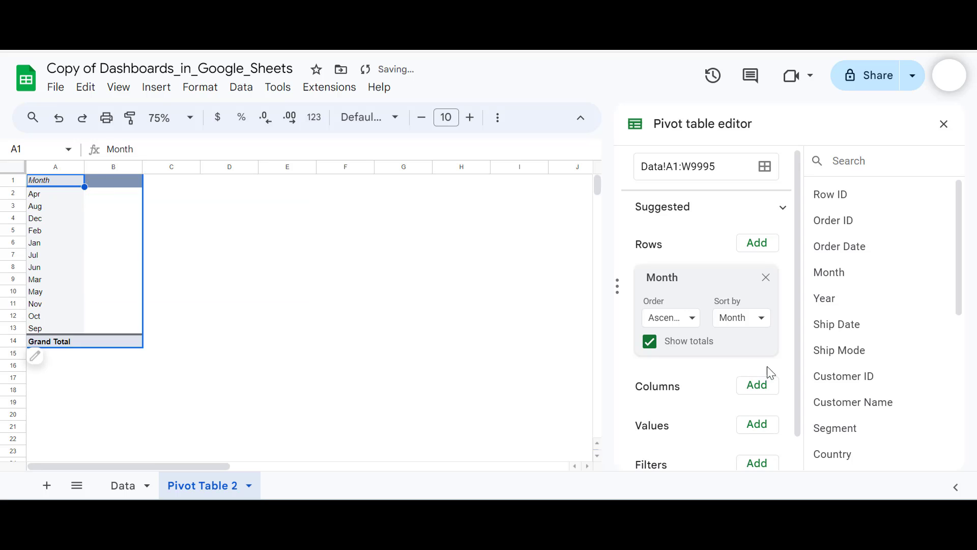
pyautogui.scroll(-6, 855, 375)
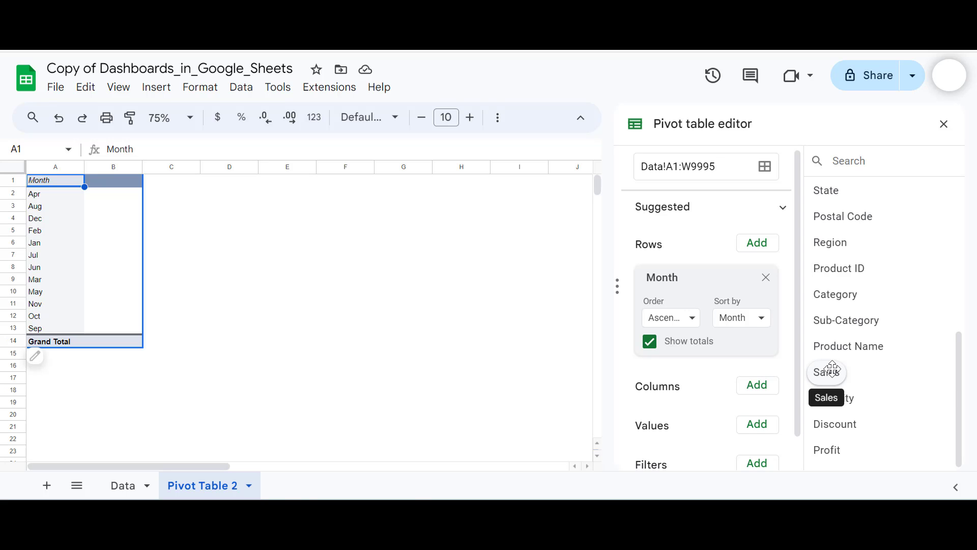
pyautogui.moveTo(832, 370); pyautogui.dragTo(655, 441)
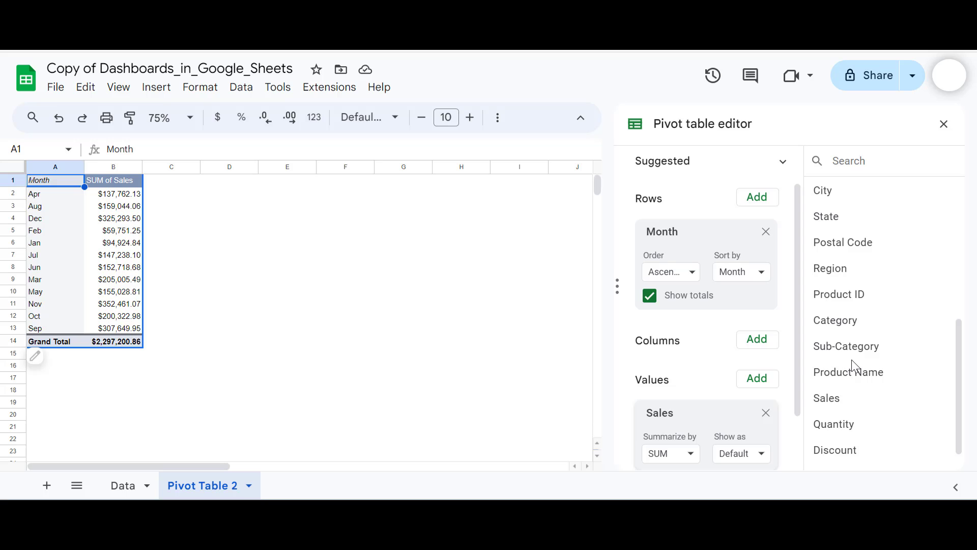
# - Add Year to the pivot table's rows and place it above Month
pyautogui.scroll(6, 855, 365)
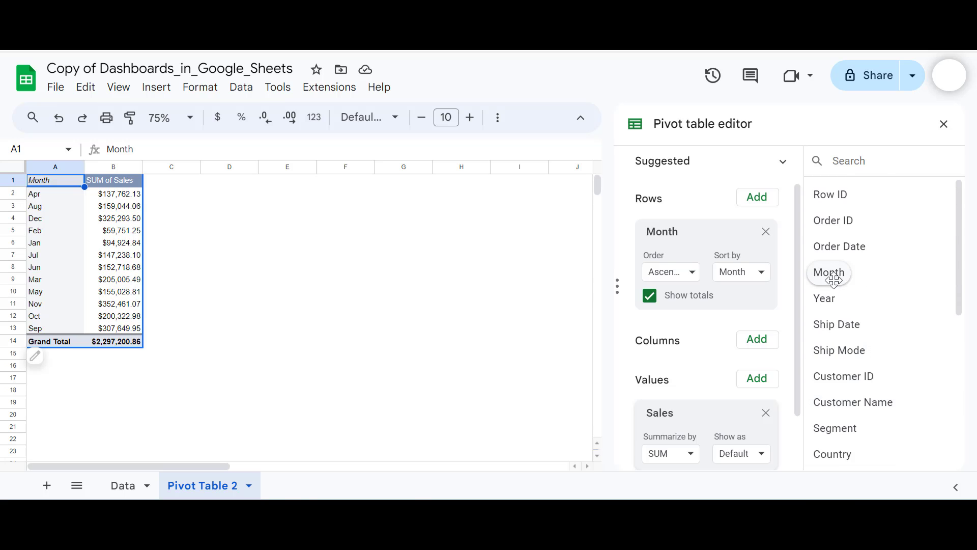
pyautogui.moveTo(835, 298); pyautogui.dragTo(672, 320)
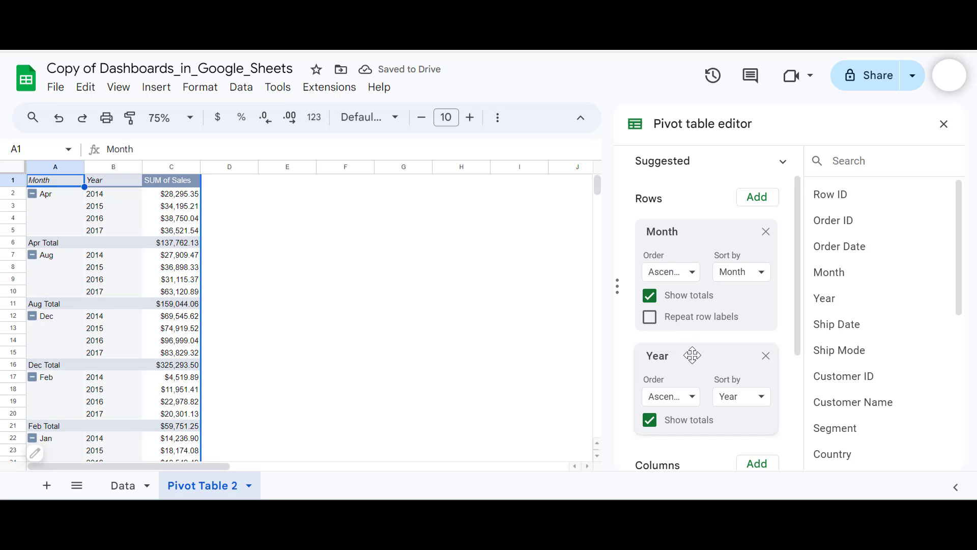
pyautogui.moveTo(692, 355); pyautogui.dragTo(711, 225)
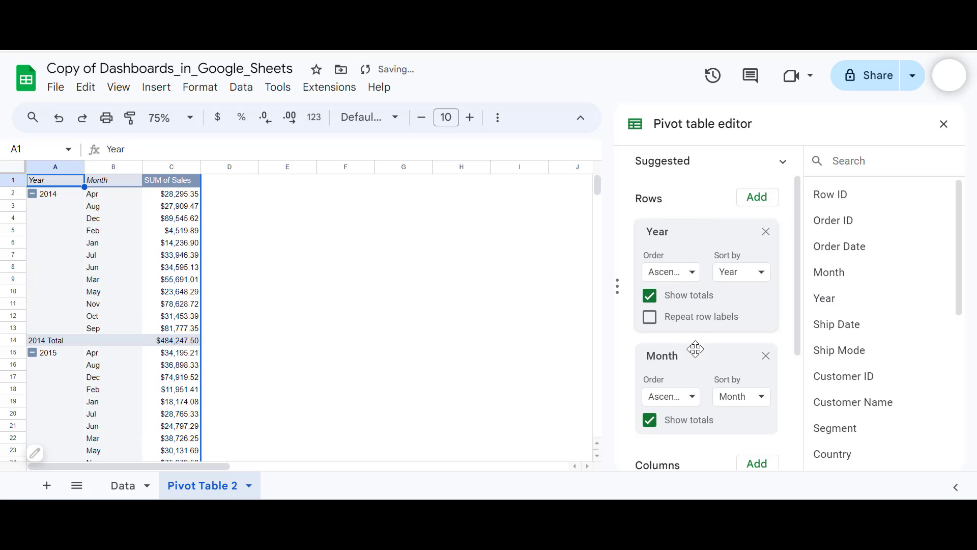
# - Turn off the totals for the Year row group in the pivot table
pyautogui.click(171, 315)
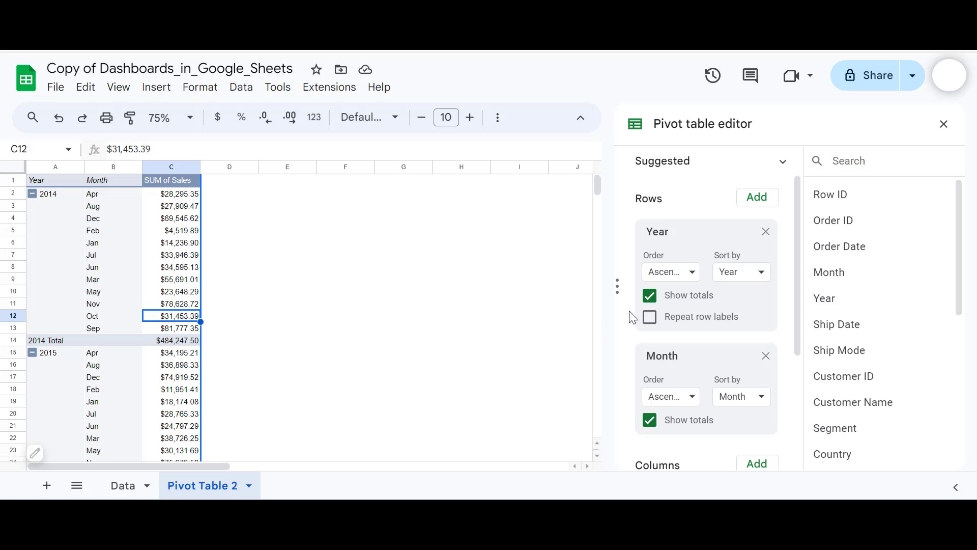
pyautogui.click(649, 296)
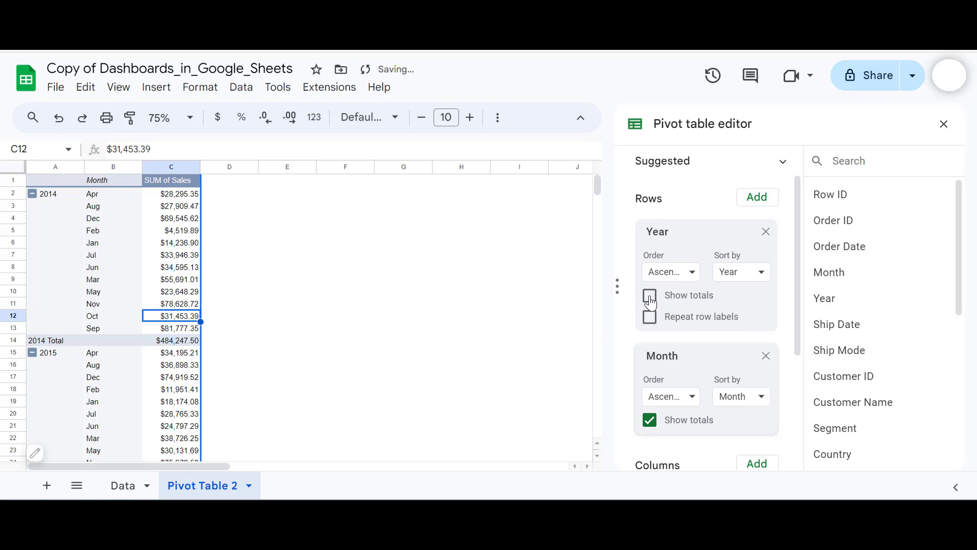
# - Turn off the totals for the Month row group in the pivot table
pyautogui.click(649, 420)
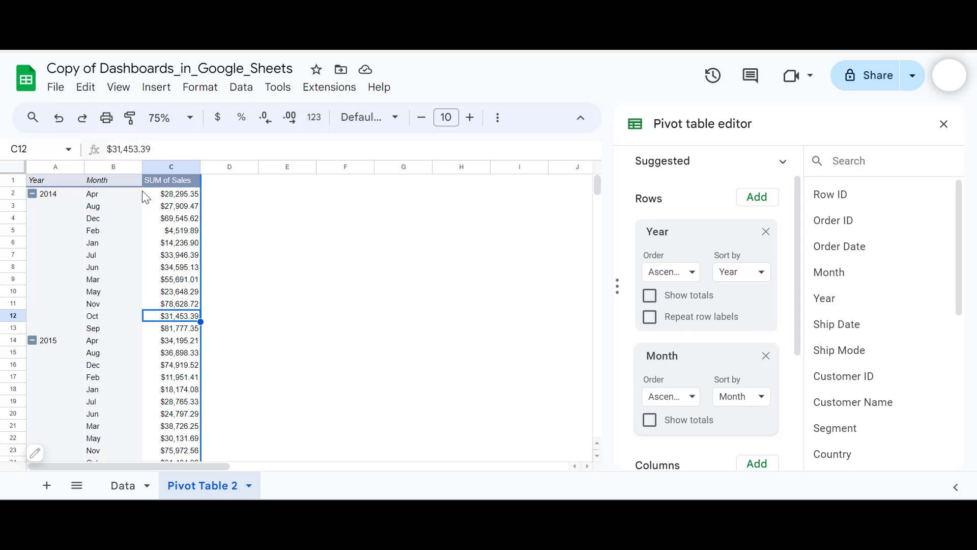
# - Insert a chart of SUM of Sales by Month from the pivot table and set its type to Column chart
pyautogui.click(158, 87)
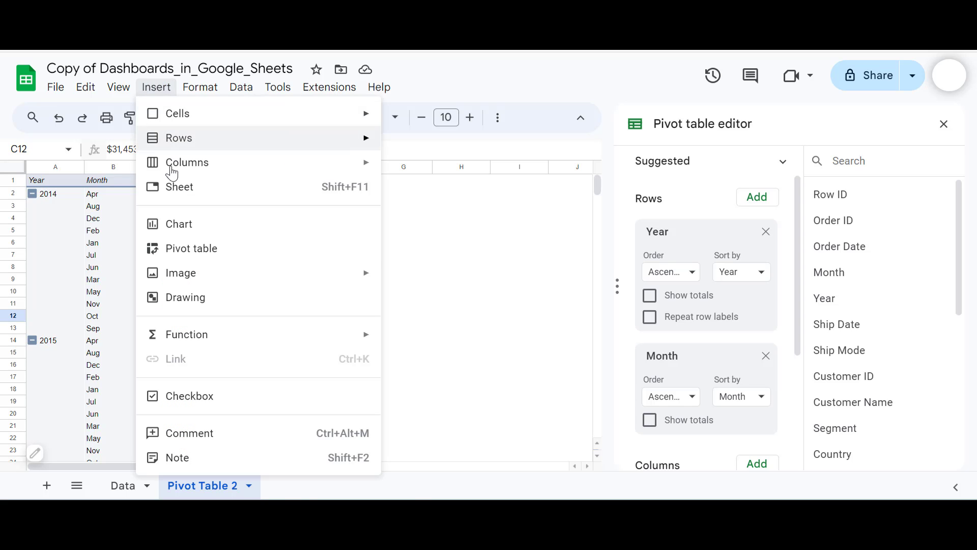
pyautogui.click(188, 235)
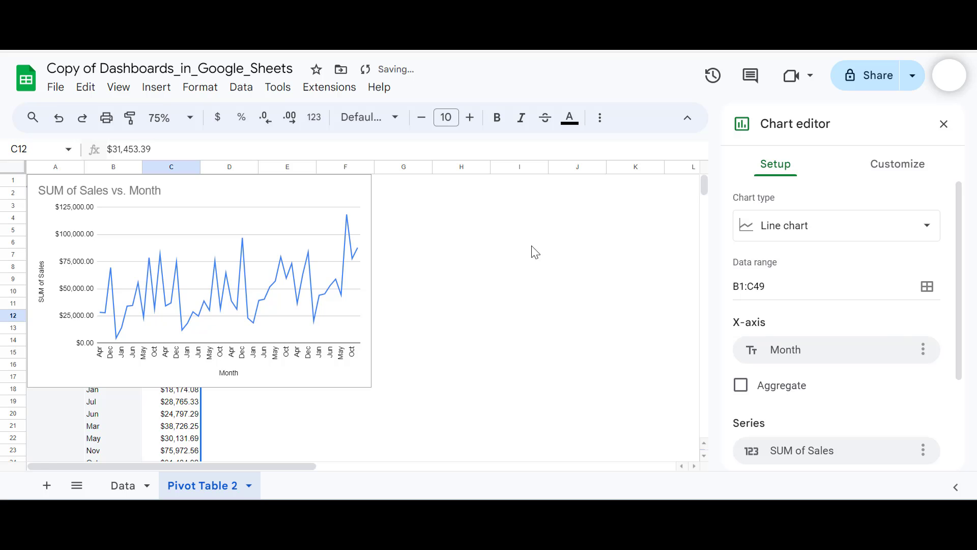
pyautogui.click(837, 229)
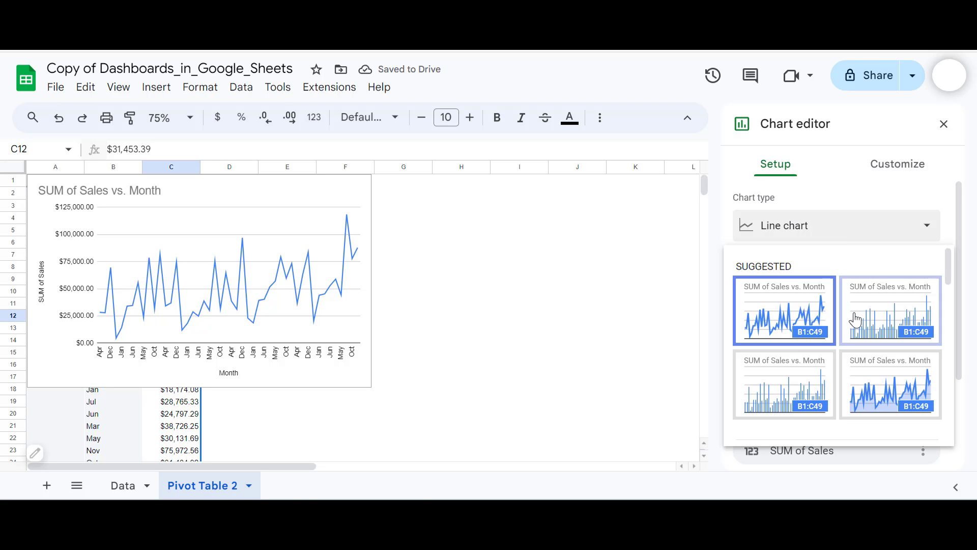
pyautogui.scroll(-3, 857, 321)
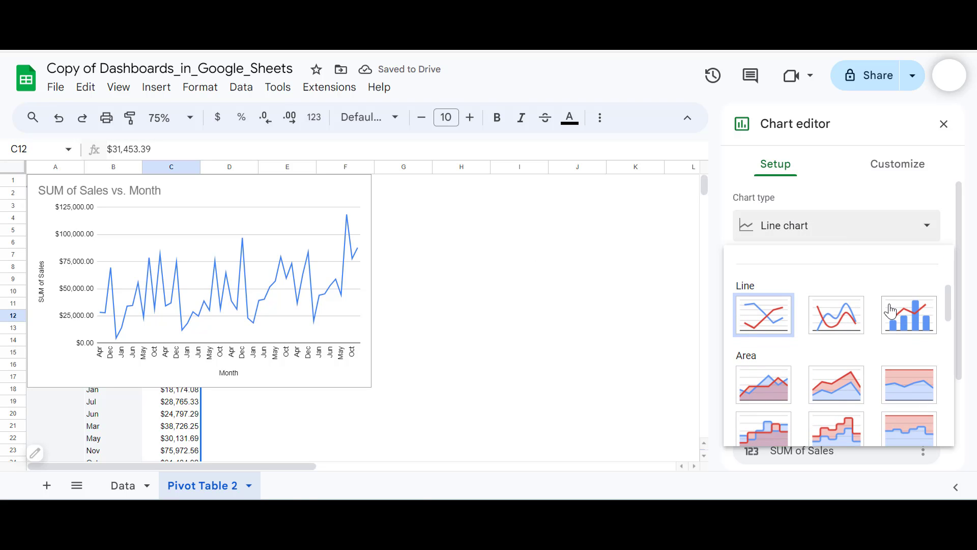
pyautogui.scroll(-3, 901, 310)
pyautogui.click(765, 367)
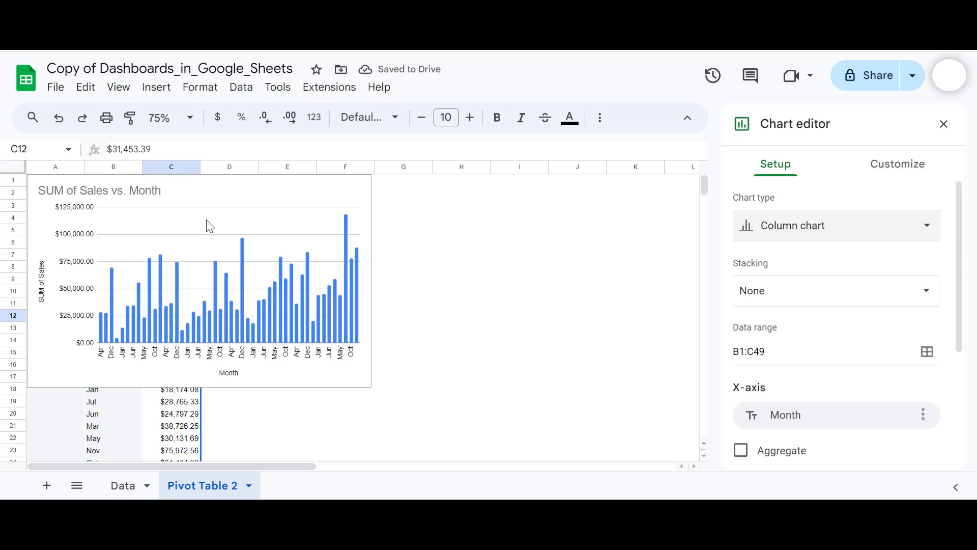
# - Move the column chart clear of the pivot table's columns, with its top edge at about row 18
pyautogui.click(210, 200)
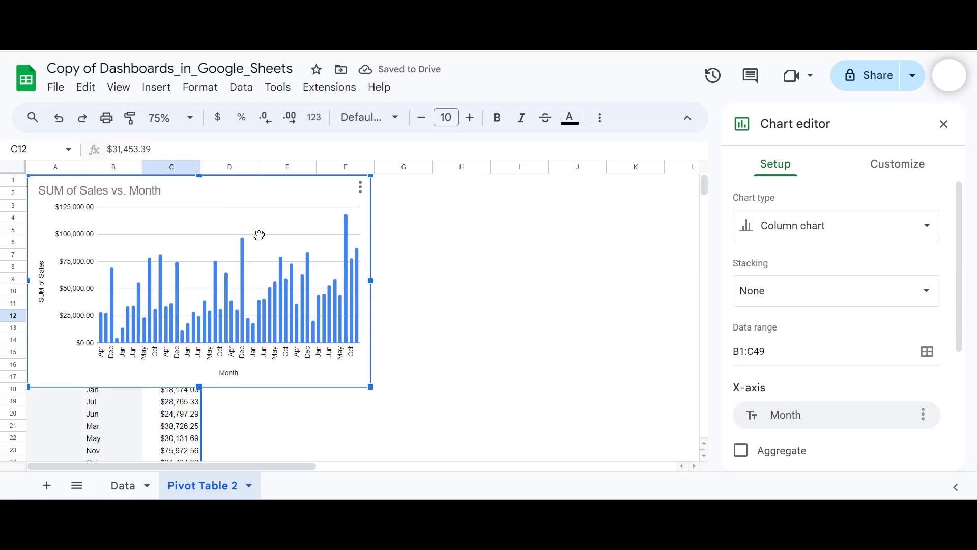
pyautogui.moveTo(259, 233); pyautogui.dragTo(415, 377)
pyautogui.scroll(-2, 387, 346)
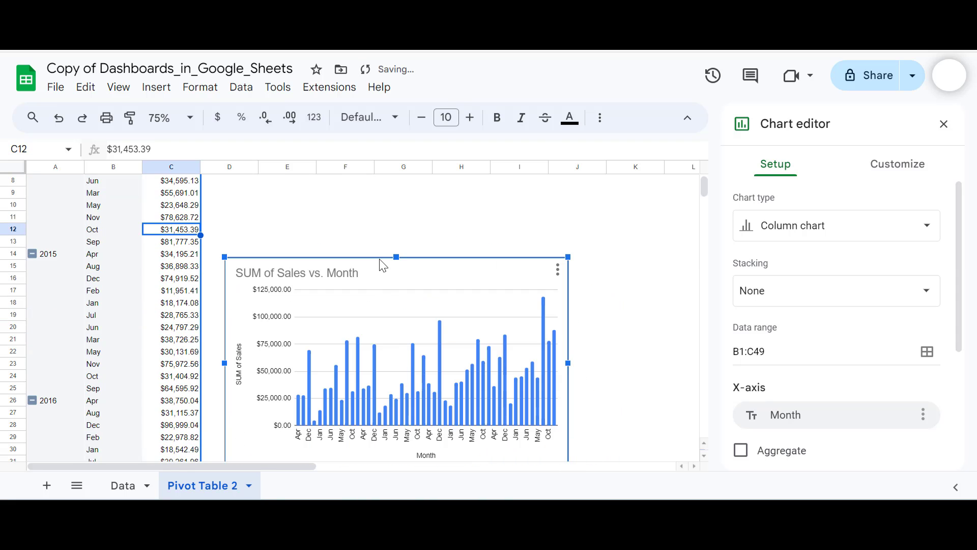
pyautogui.moveTo(382, 265); pyautogui.dragTo(382, 309)
pyautogui.scroll(-1, 347, 220)
pyautogui.scroll(3, 350, 225)
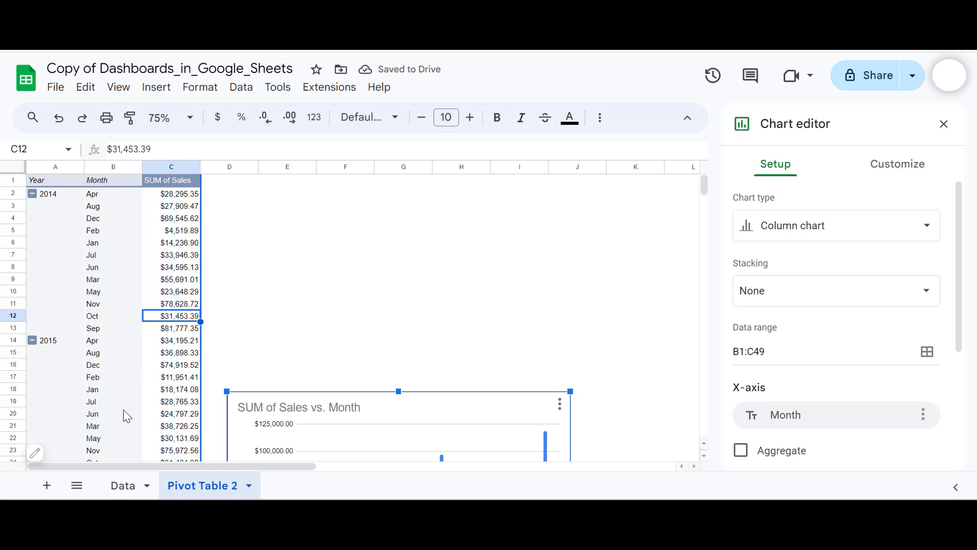
# - Create a second pivot table from Data!A1:W9995 on the existing sheet at 'Pivot Table 2'!E1
pyautogui.click(121, 490)
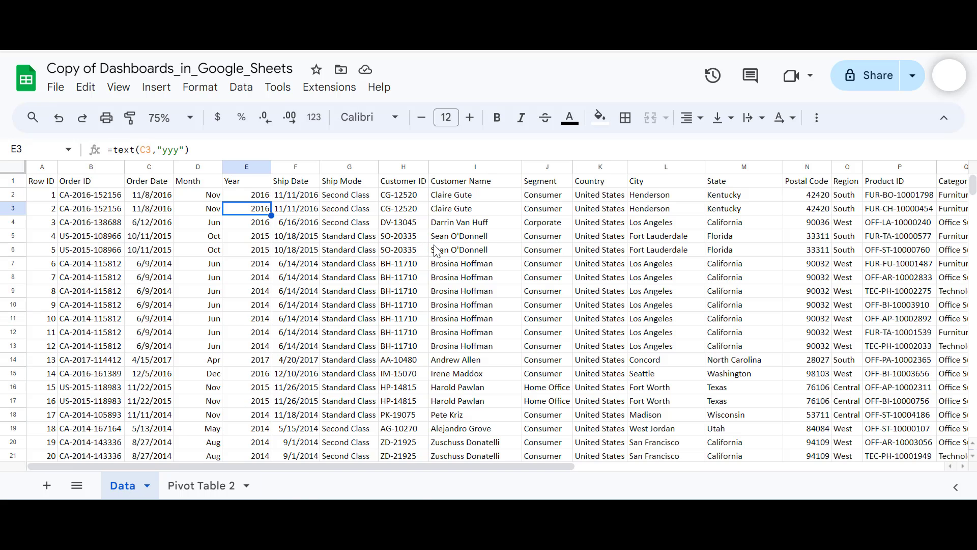
pyautogui.click(153, 88)
pyautogui.click(226, 249)
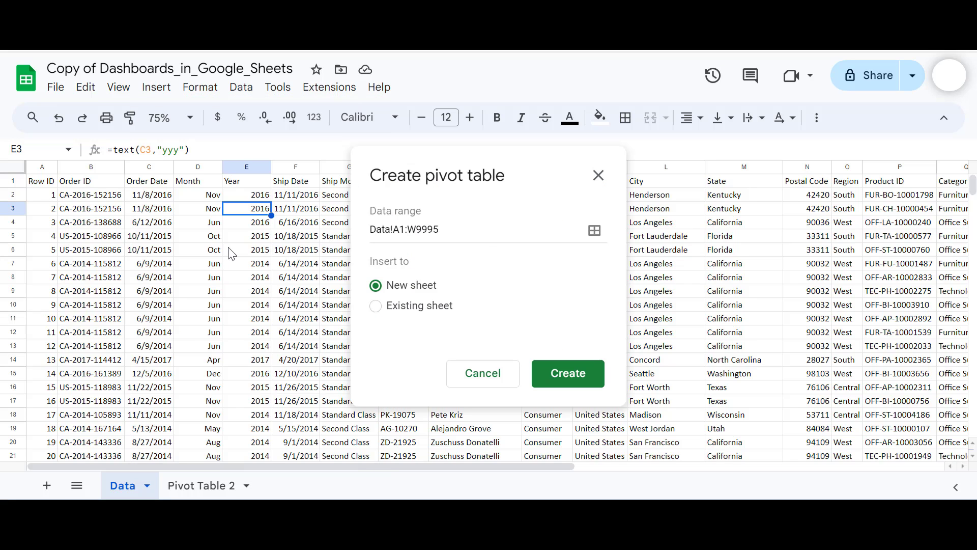
pyautogui.click(375, 307)
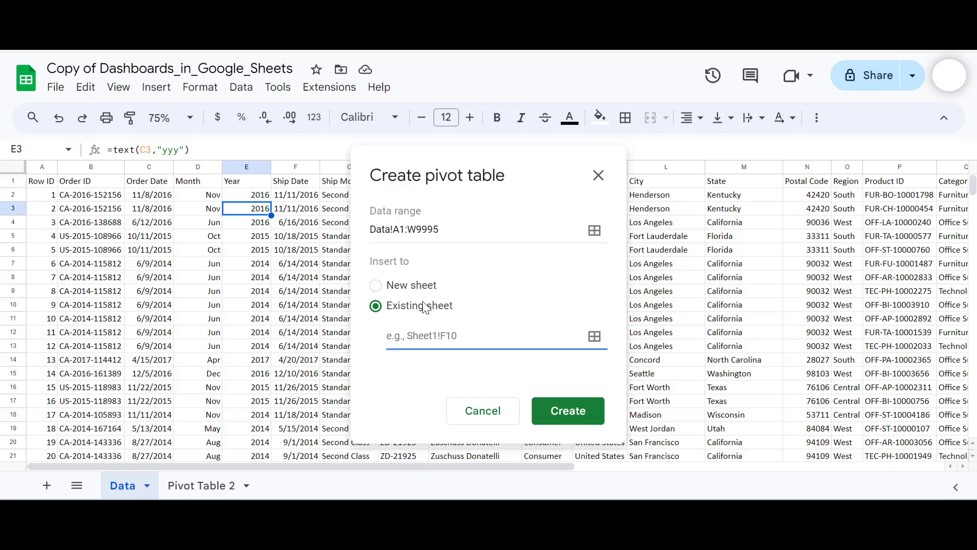
pyautogui.click(594, 336)
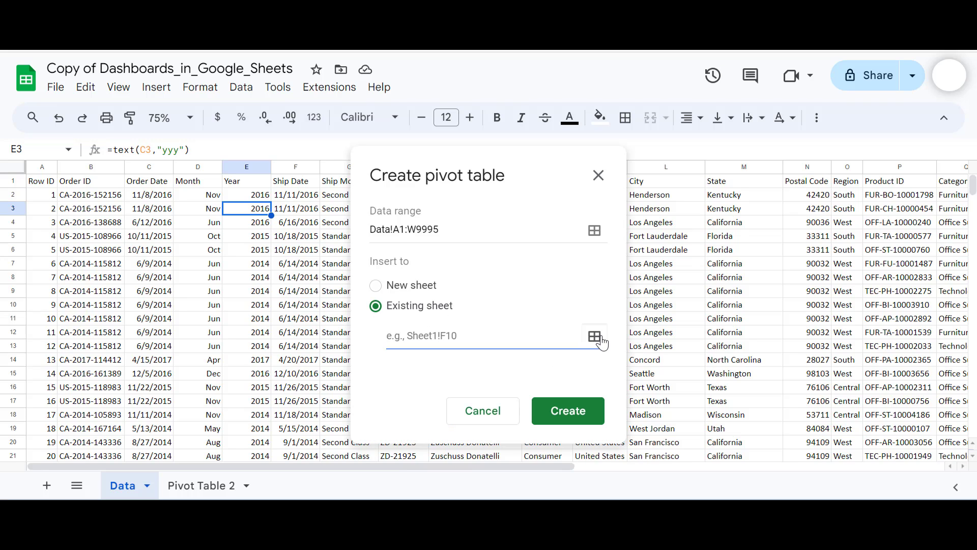
pyautogui.click(189, 485)
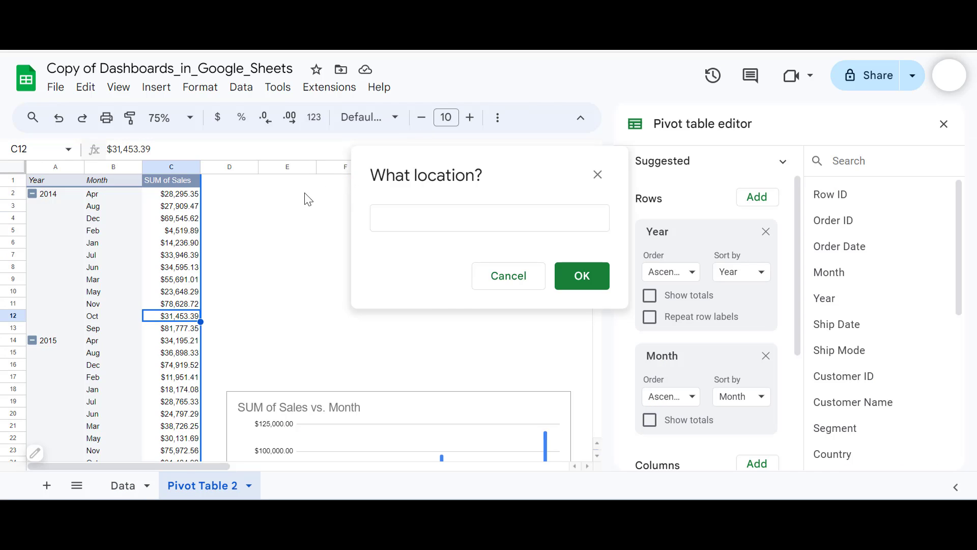
pyautogui.click(289, 184)
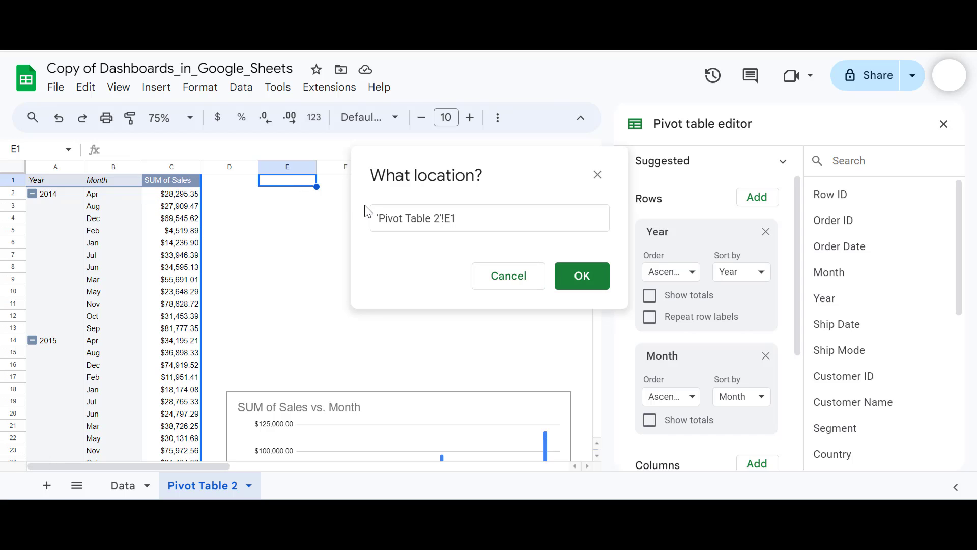
pyautogui.click(582, 276)
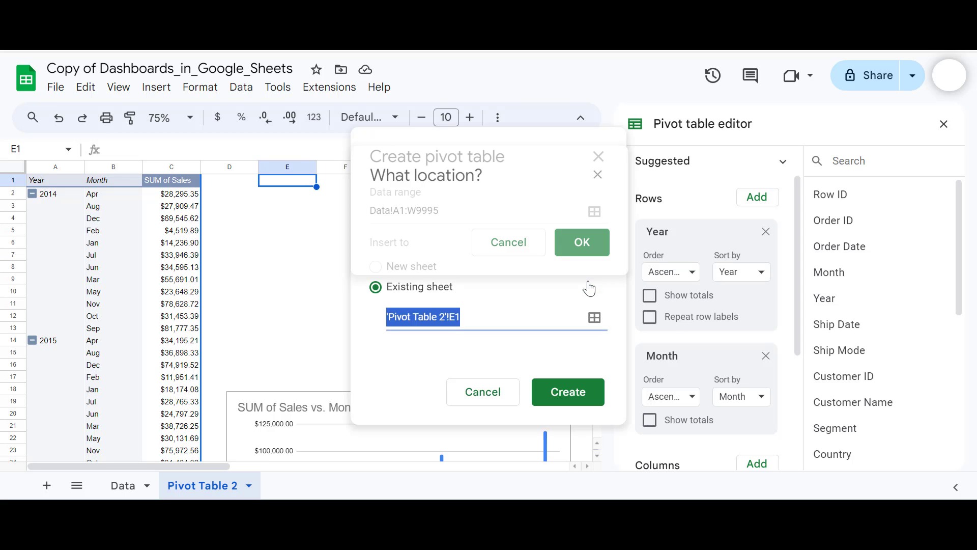
pyautogui.click(585, 390)
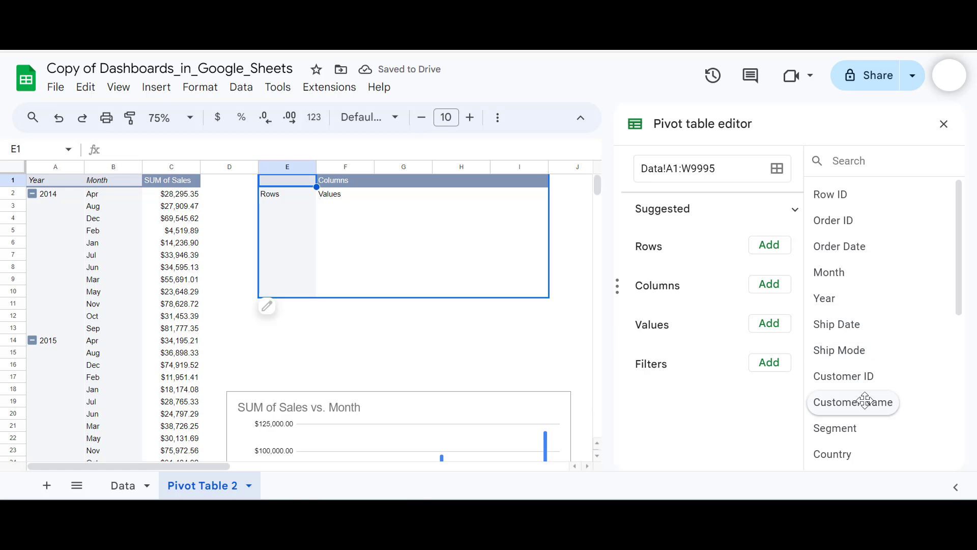
# - Set State as the new pivot table's row field without totals and add Sales as a value summarized by SUM
pyautogui.scroll(-2, 838, 323)
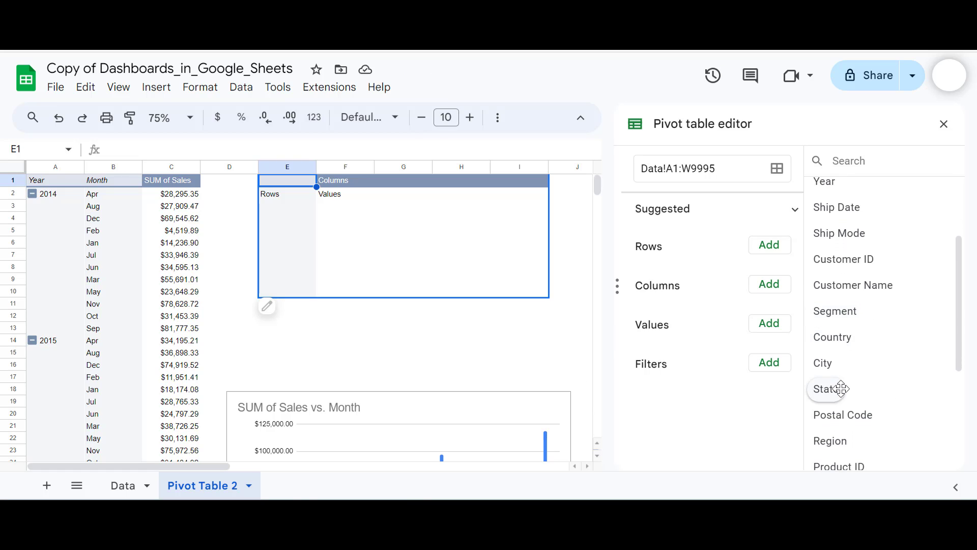
pyautogui.moveTo(839, 395); pyautogui.dragTo(661, 273)
pyautogui.scroll(-2, 868, 383)
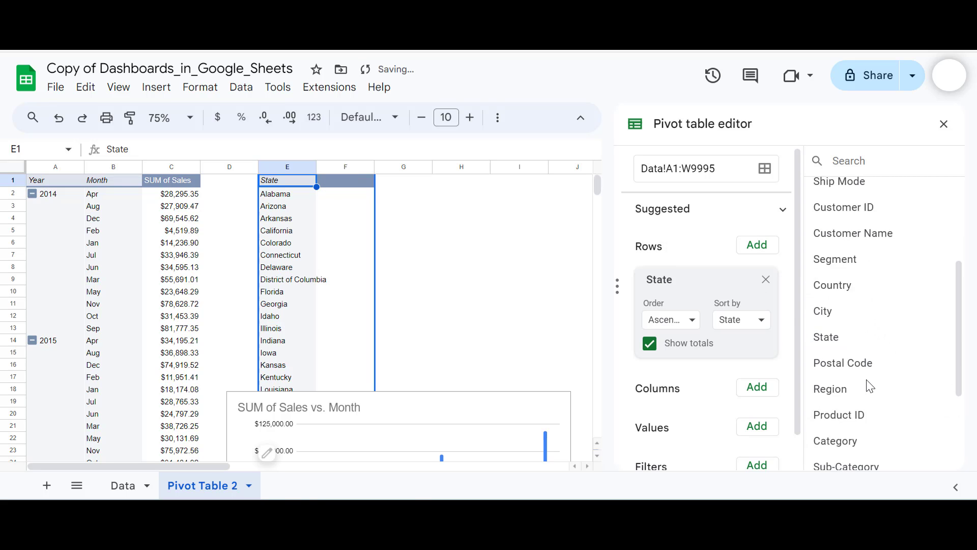
pyautogui.scroll(-2, 869, 386)
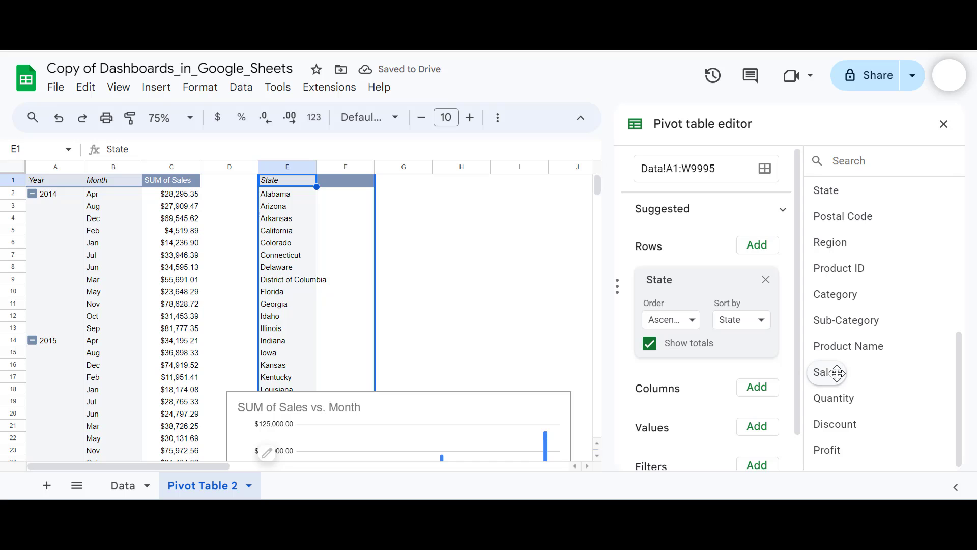
pyautogui.moveTo(829, 371); pyautogui.dragTo(663, 455)
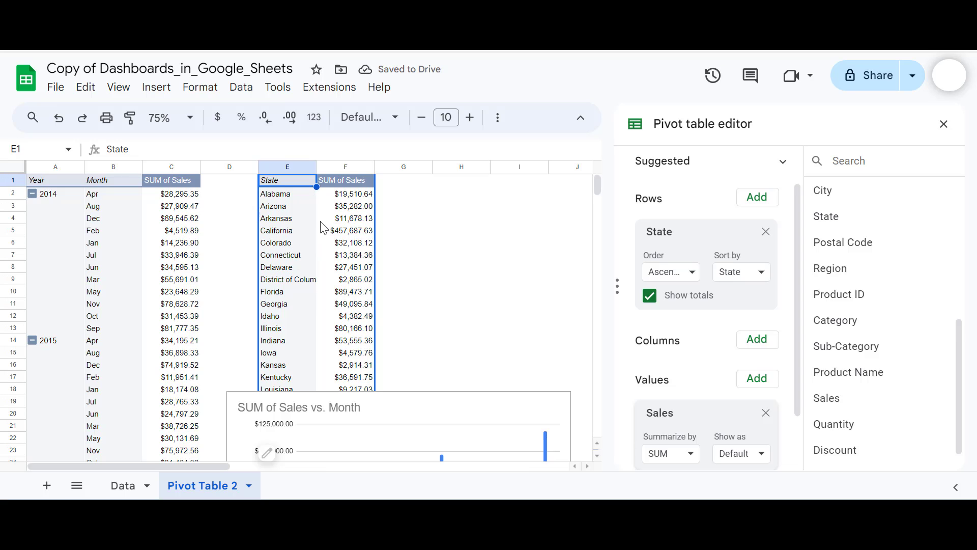
pyautogui.click(650, 296)
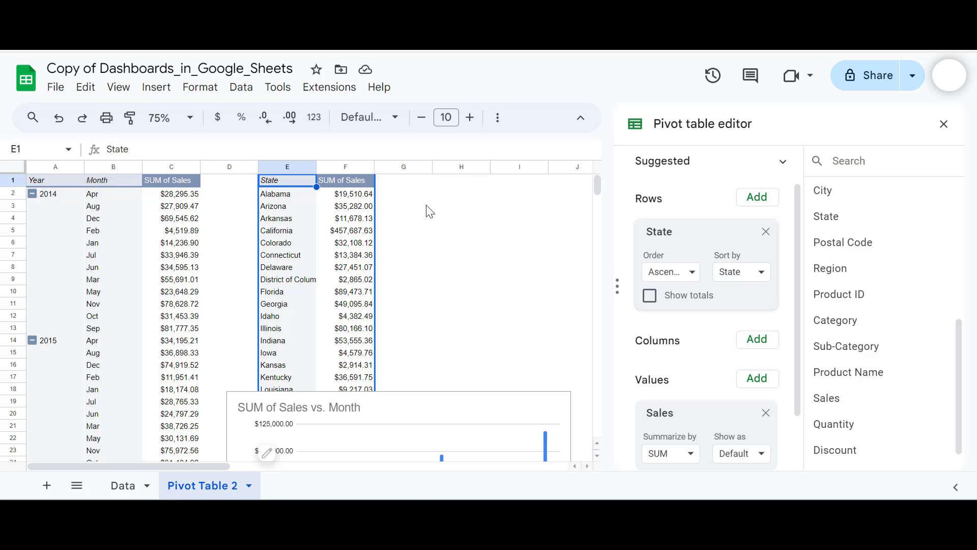
# - Create a third pivot table from Data!A1:W9995 on the existing sheet at 'Pivot Table 2'!H1
pyautogui.click(127, 491)
pyautogui.click(158, 91)
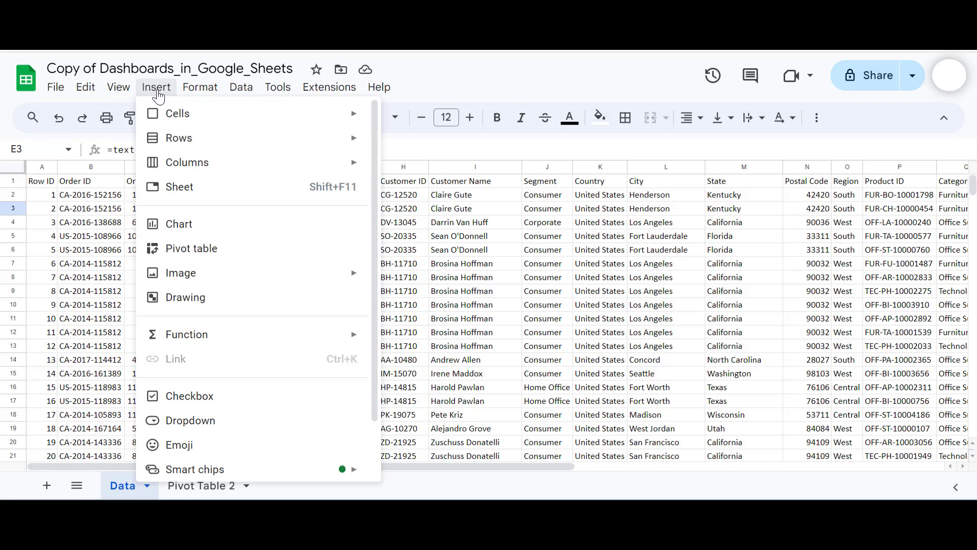
pyautogui.click(251, 251)
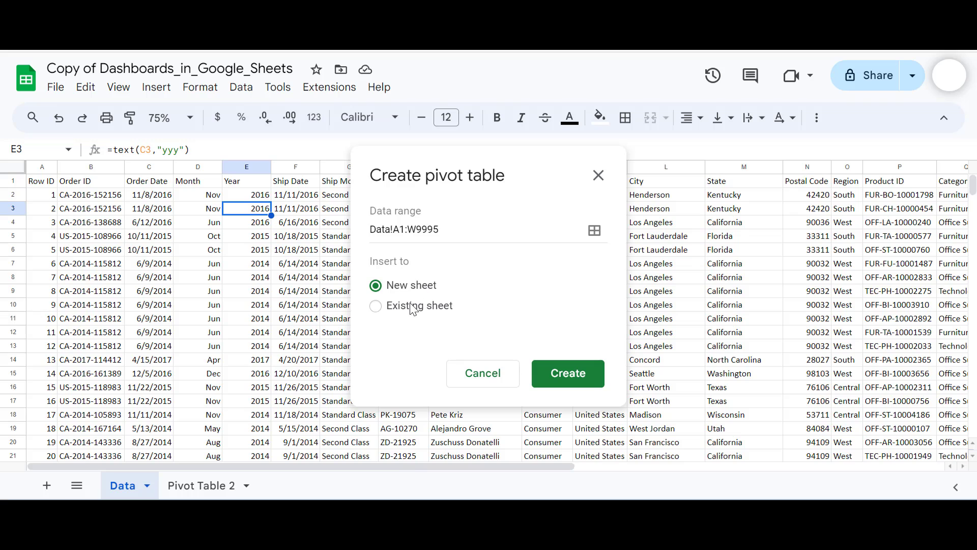
pyautogui.click(376, 307)
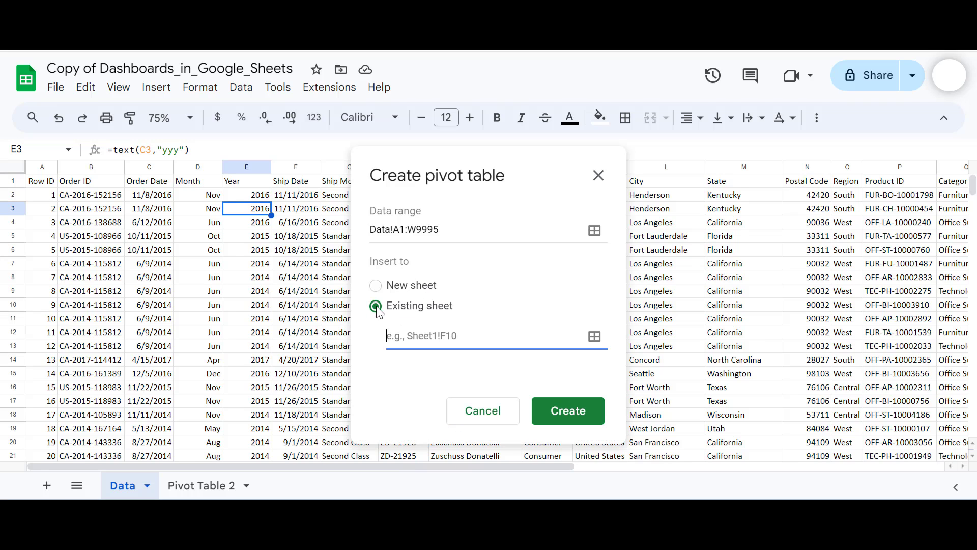
pyautogui.click(594, 336)
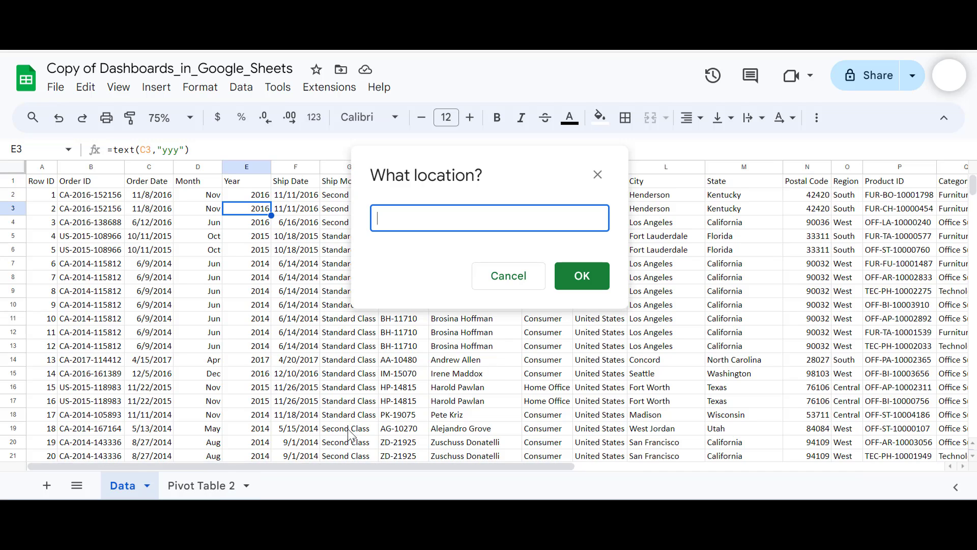
pyautogui.click(214, 487)
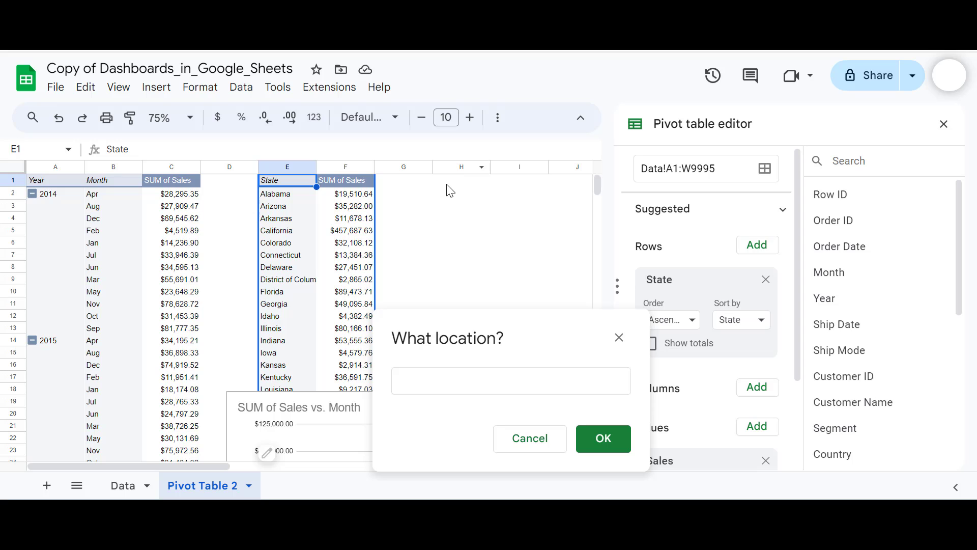
pyautogui.click(452, 181)
pyautogui.click(602, 440)
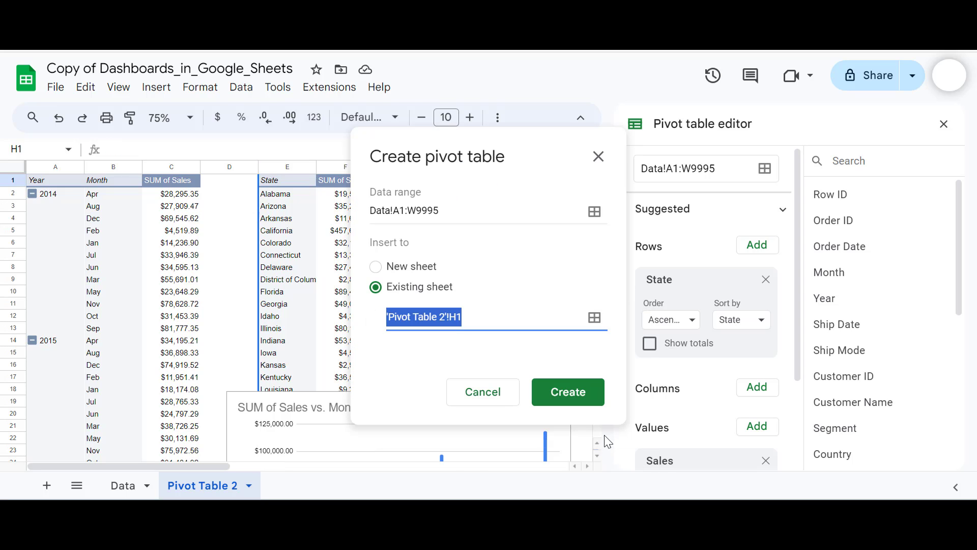
pyautogui.click(578, 393)
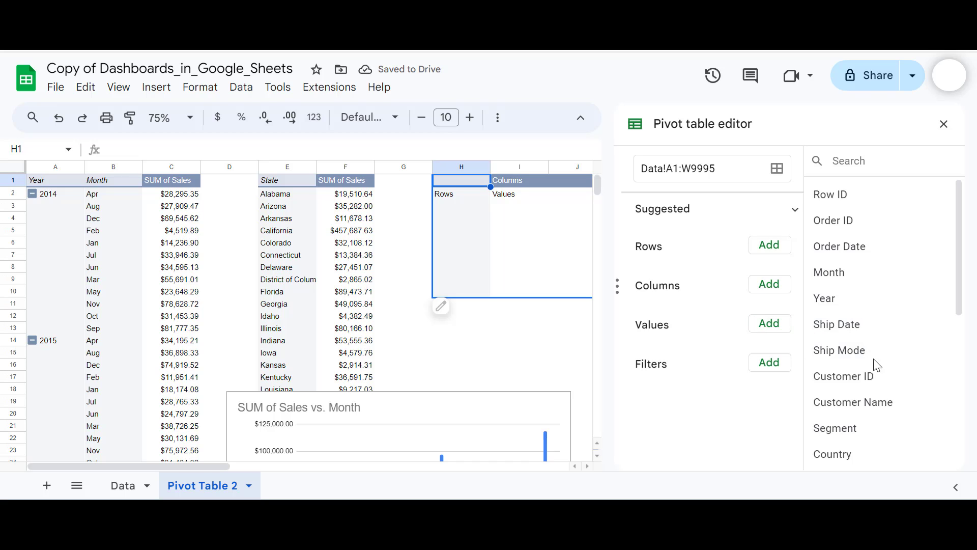
# - Set Category as the third pivot table's row field without totals and add Quantity as a value summarized by SUM
pyautogui.scroll(-2, 852, 382)
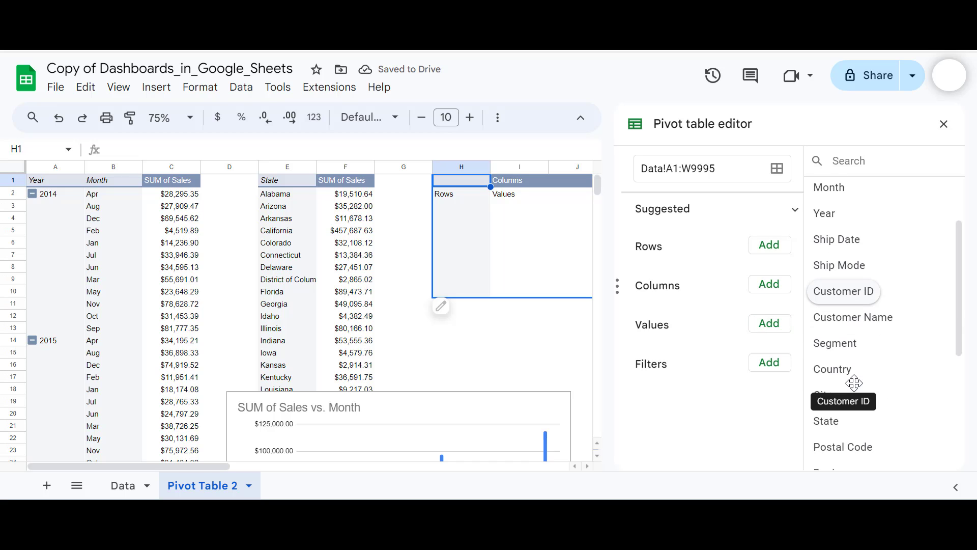
pyautogui.scroll(-3, 854, 383)
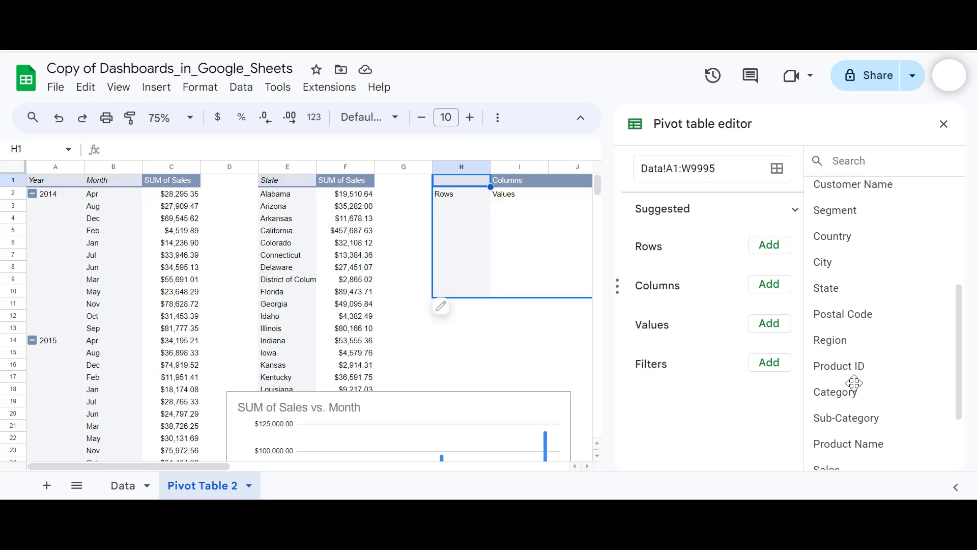
pyautogui.moveTo(852, 377); pyautogui.dragTo(680, 263)
pyautogui.scroll(-2, 867, 407)
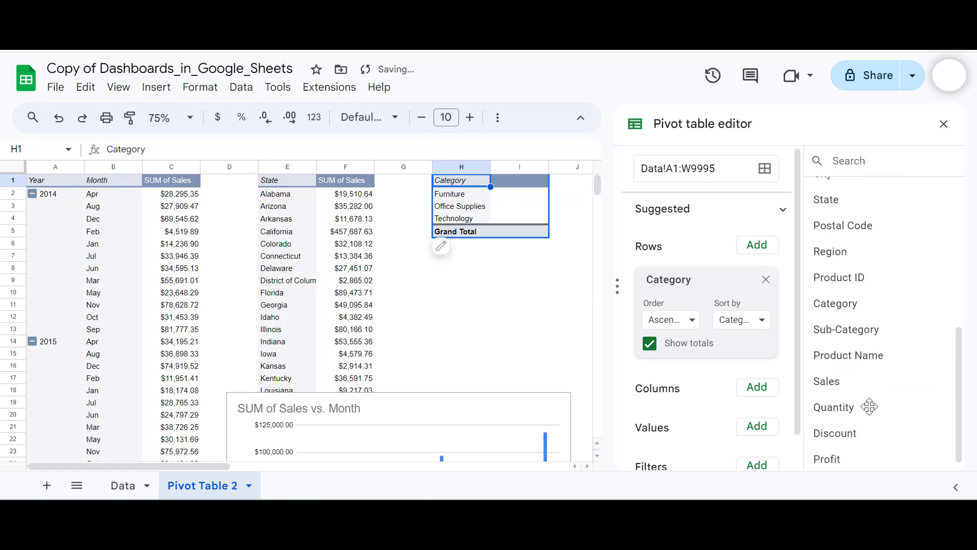
pyautogui.moveTo(853, 407); pyautogui.dragTo(683, 448)
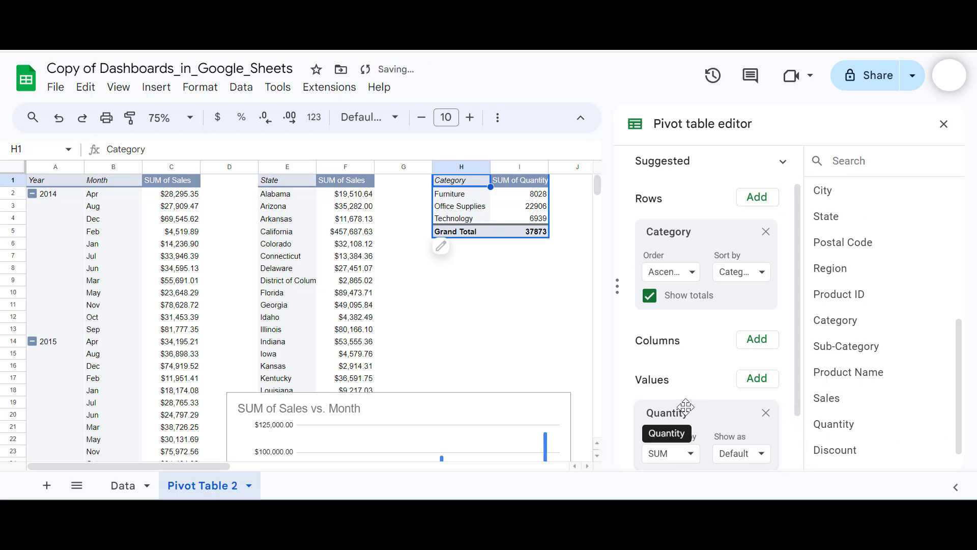
pyautogui.click(650, 296)
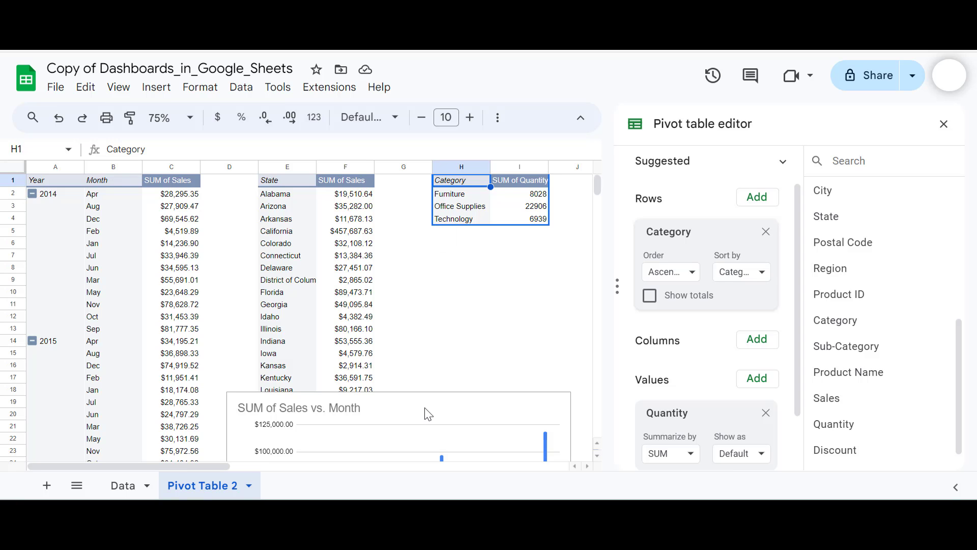
pyautogui.moveTo(428, 409); pyautogui.dragTo(428, 269)
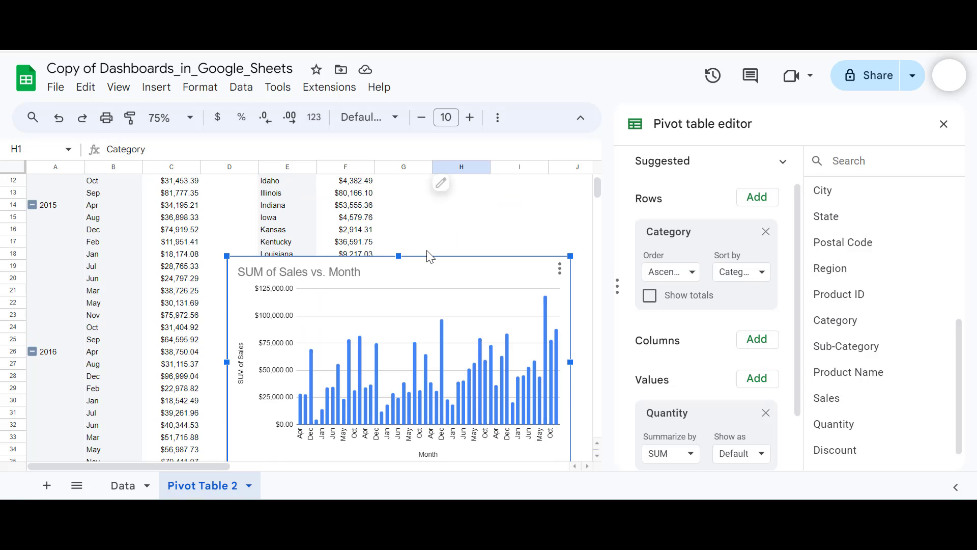
pyautogui.hotkey('ctrl', 'z')
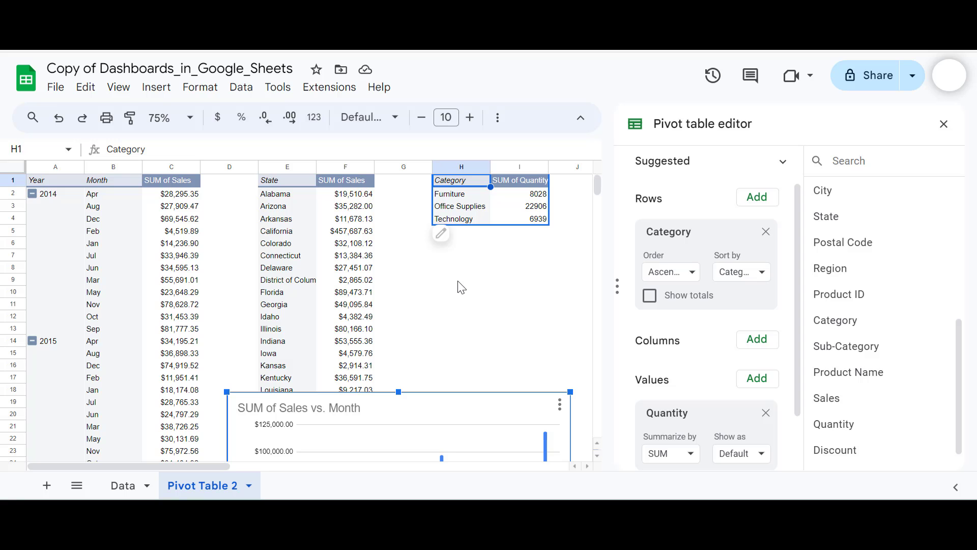
# - Create a fourth pivot table from Data!A1:W9995 on the existing sheet at 'Pivot Table 2'!K1
pyautogui.click(134, 485)
pyautogui.click(376, 265)
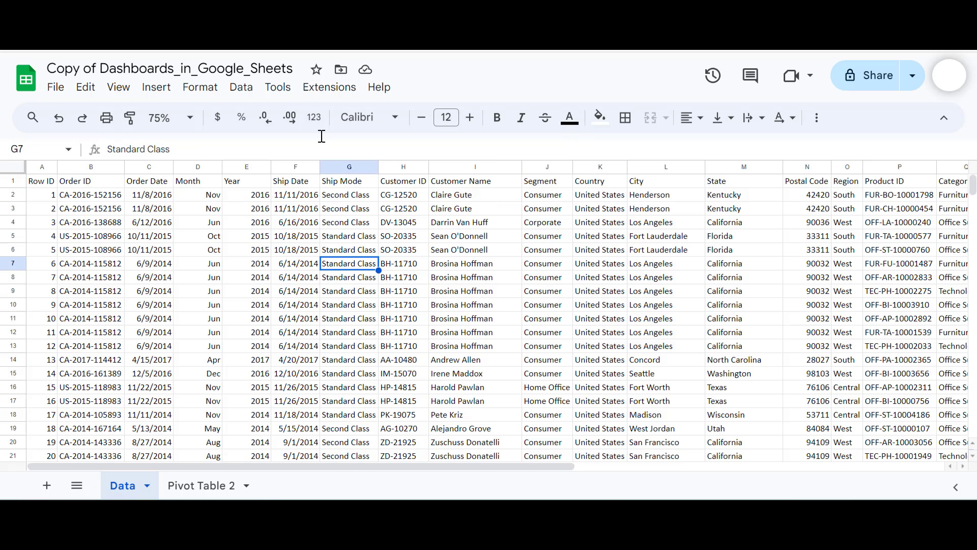
pyautogui.click(156, 92)
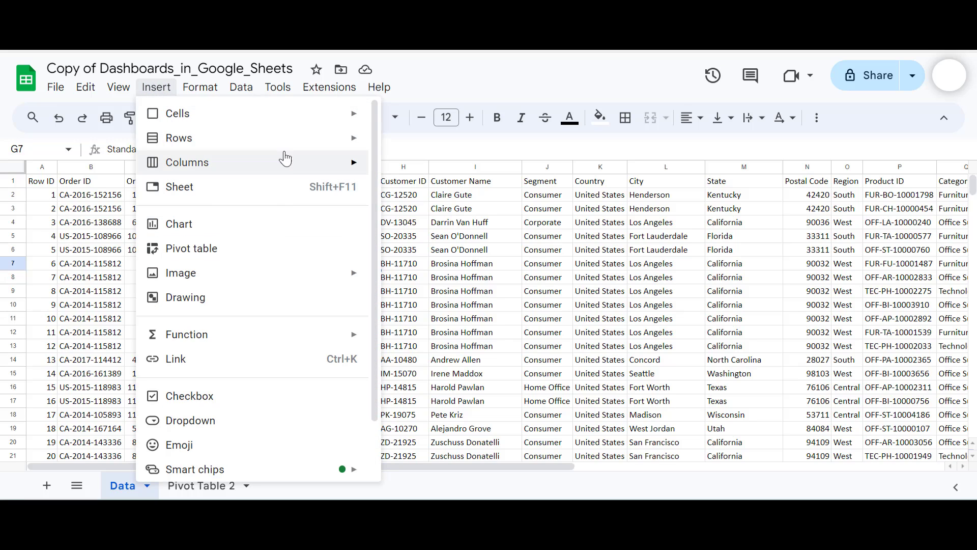
pyautogui.click(283, 253)
pyautogui.click(430, 306)
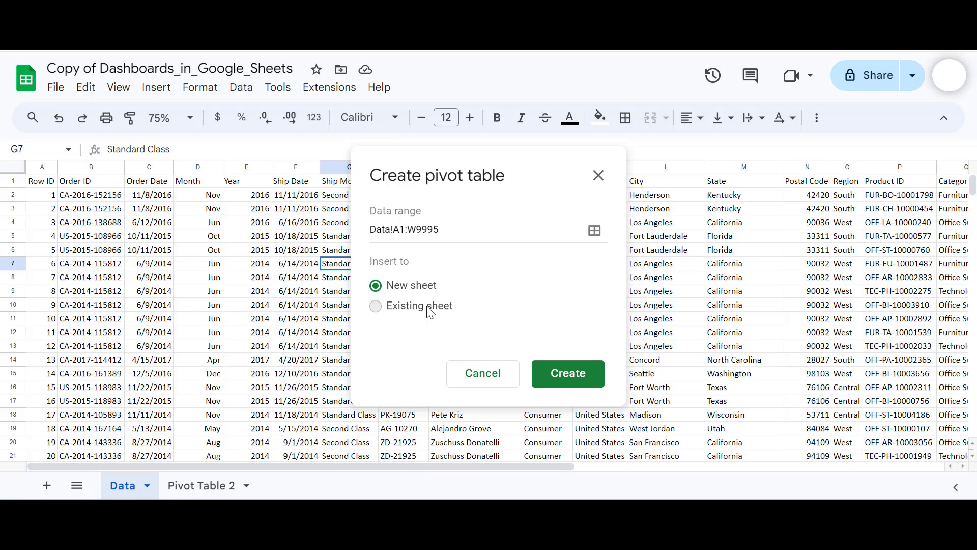
pyautogui.click(594, 336)
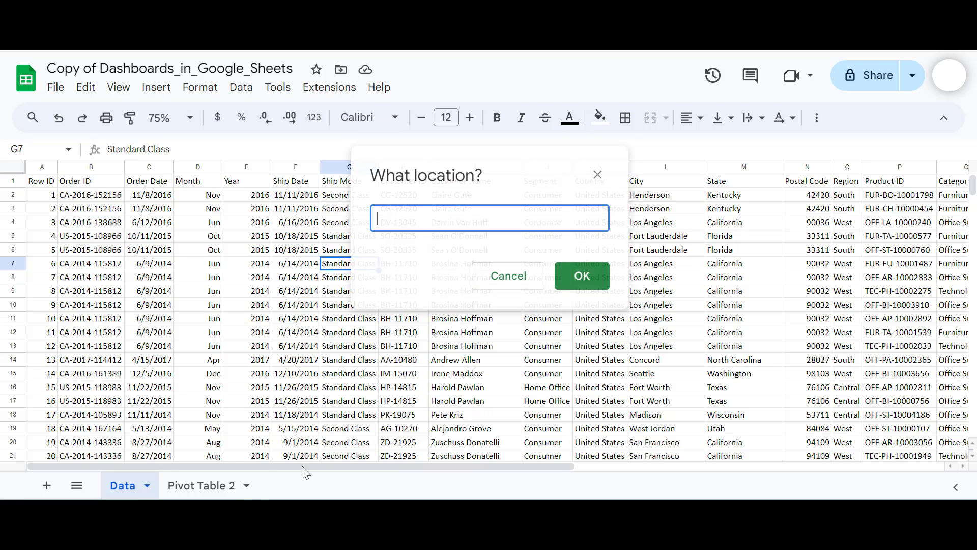
pyautogui.click(197, 487)
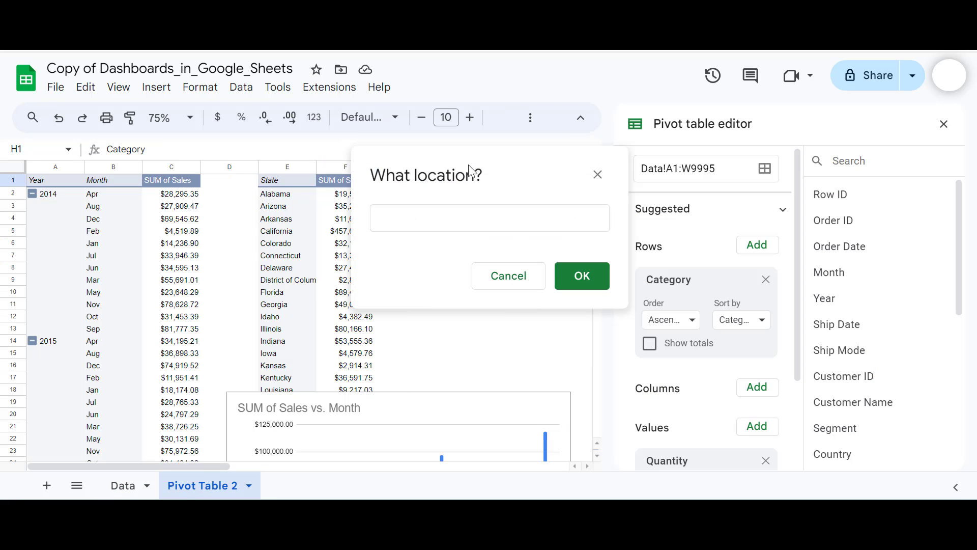
pyautogui.moveTo(415, 184); pyautogui.dragTo(177, 326)
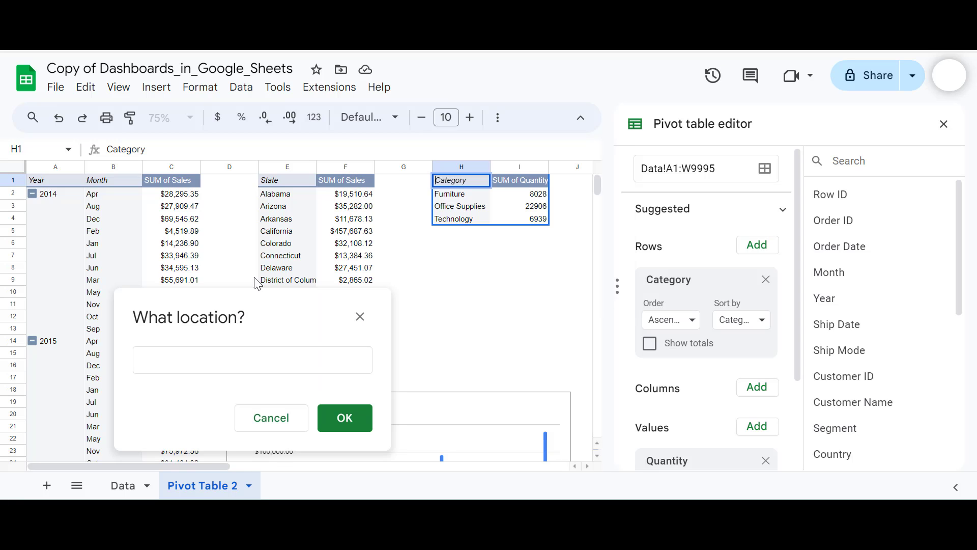
pyautogui.hscroll(3, 417, 323)
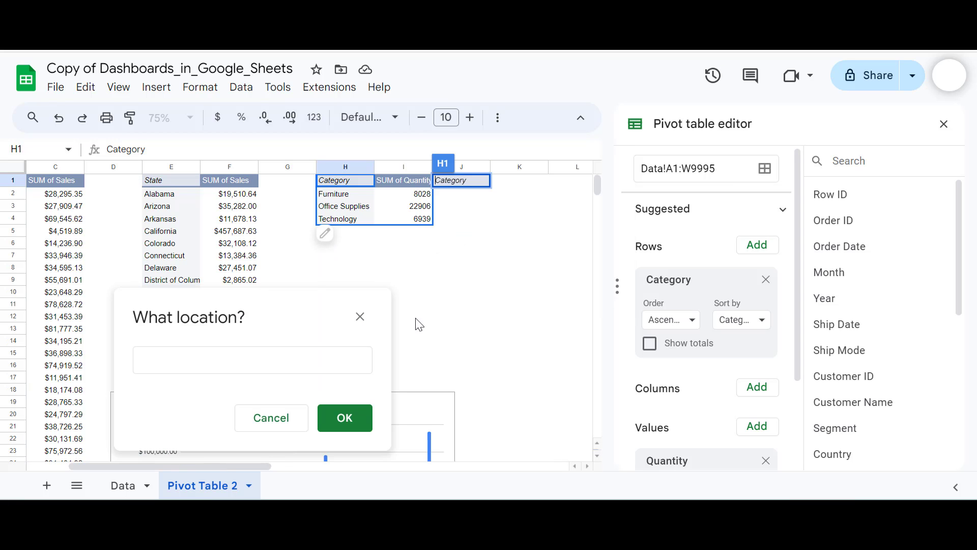
pyautogui.click(517, 185)
pyautogui.click(330, 416)
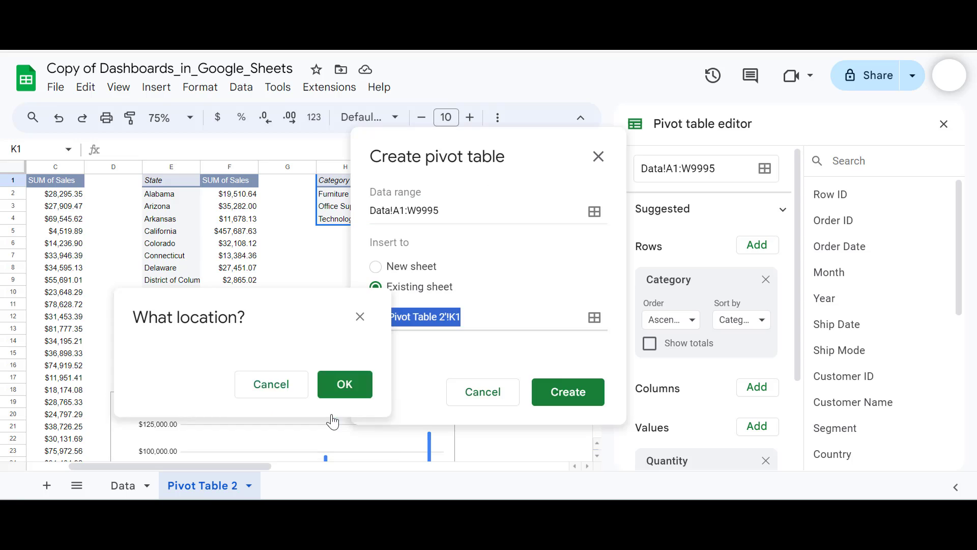
pyautogui.click(556, 397)
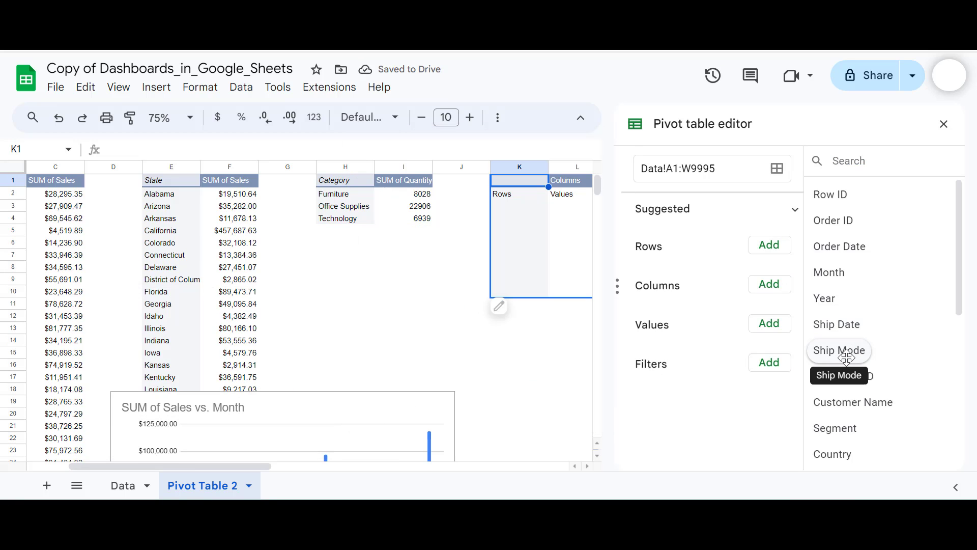
# - Set Year as the fourth pivot table's row field without totals and add Profit as a value summarized by SUM
pyautogui.moveTo(826, 299); pyautogui.dragTo(650, 262)
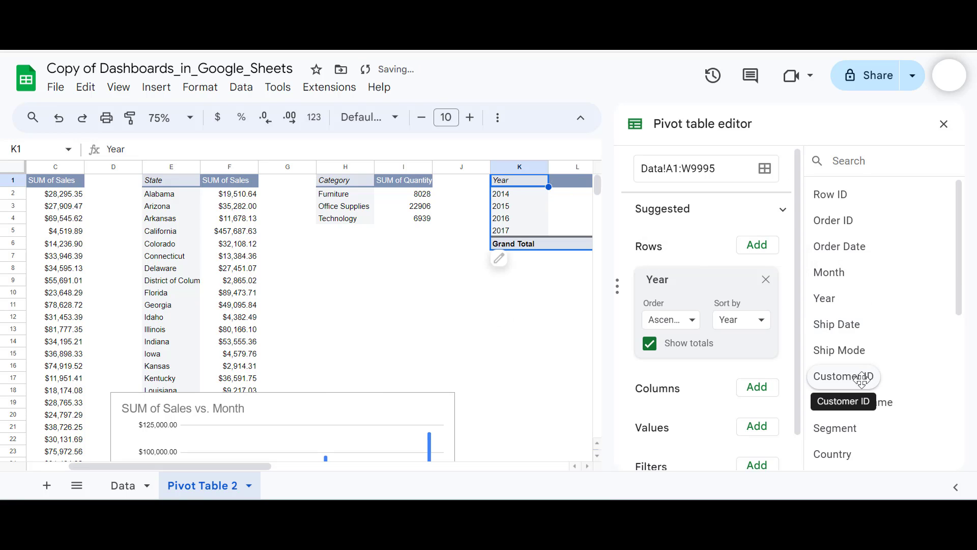
pyautogui.click(858, 163)
pyautogui.write('P')
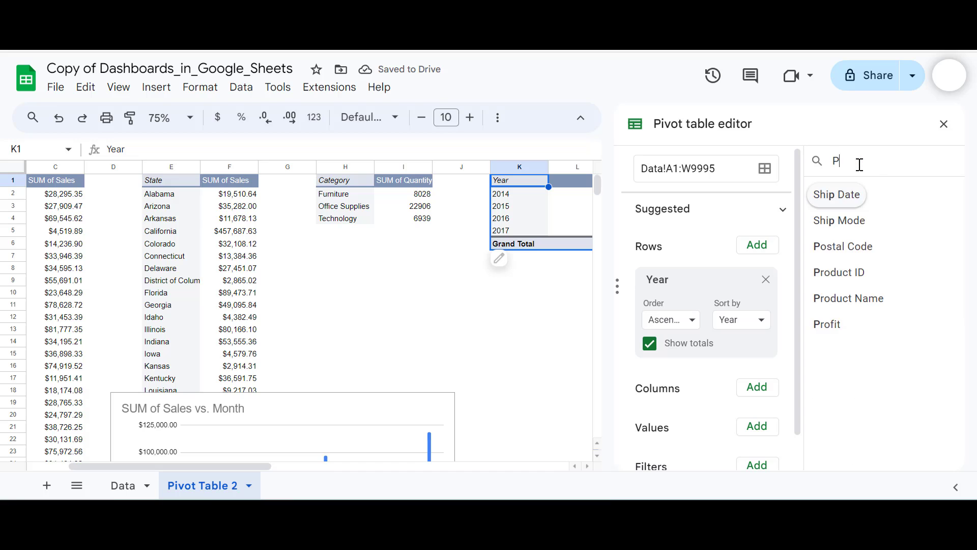
pyautogui.write('rof')
pyautogui.moveTo(825, 194); pyautogui.dragTo(661, 448)
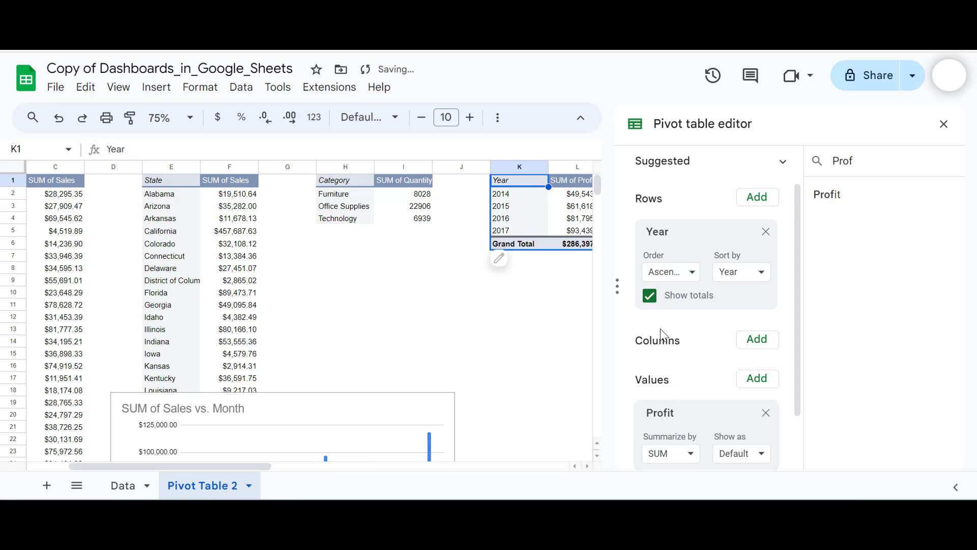
pyautogui.scroll(-1, 660, 332)
pyautogui.scroll(1, 660, 332)
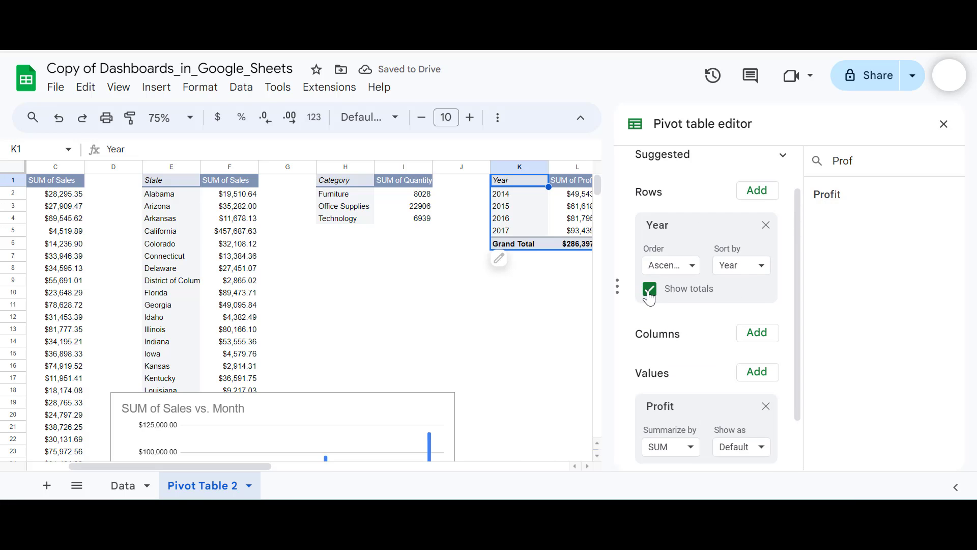
pyautogui.click(649, 290)
pyautogui.hscroll(3, 497, 319)
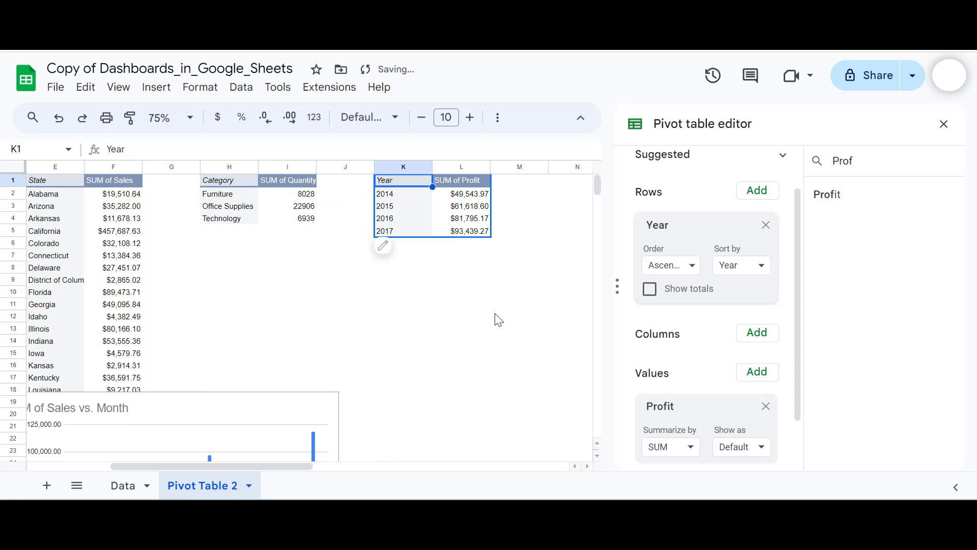
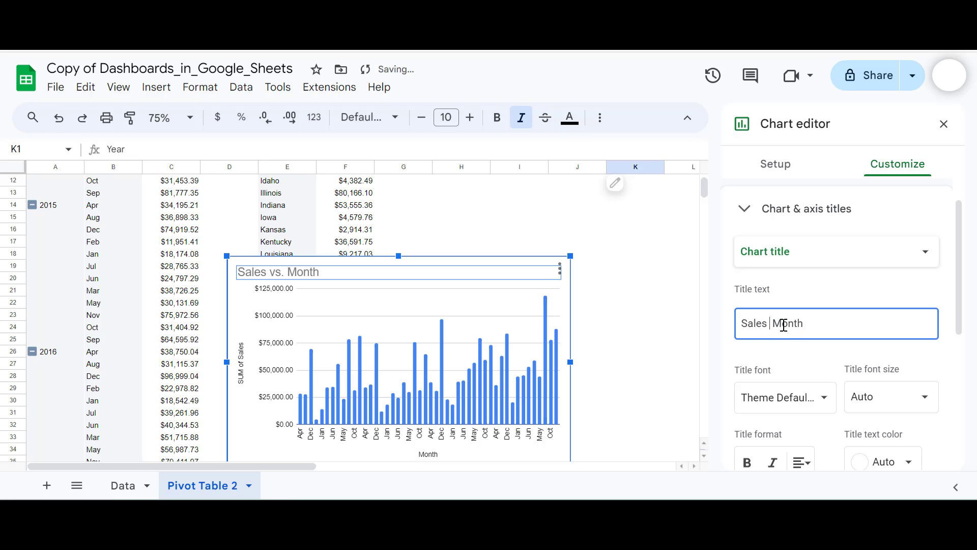
# - Complete the column chart's title as "Sales by Month" and set its font size to 16
pyautogui.write('by')
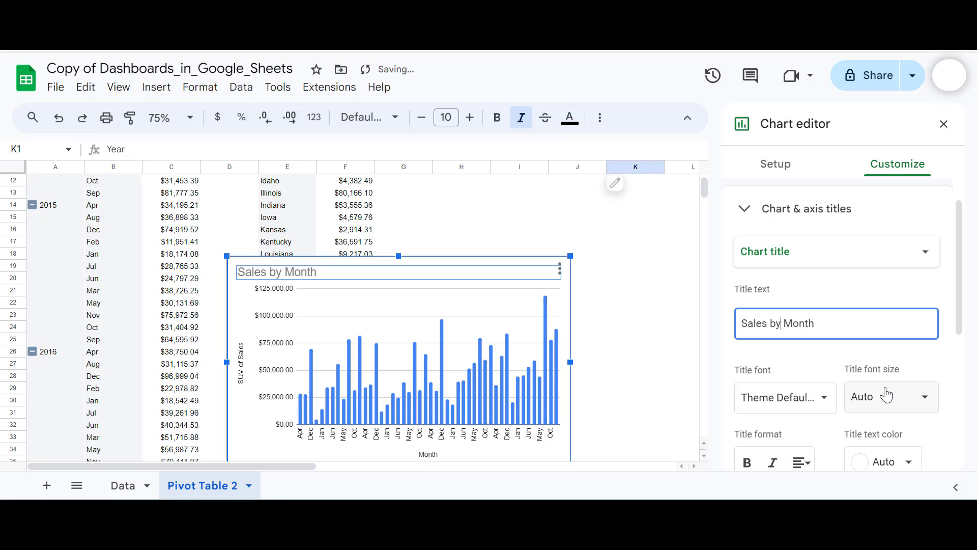
pyautogui.scroll(-2, 848, 387)
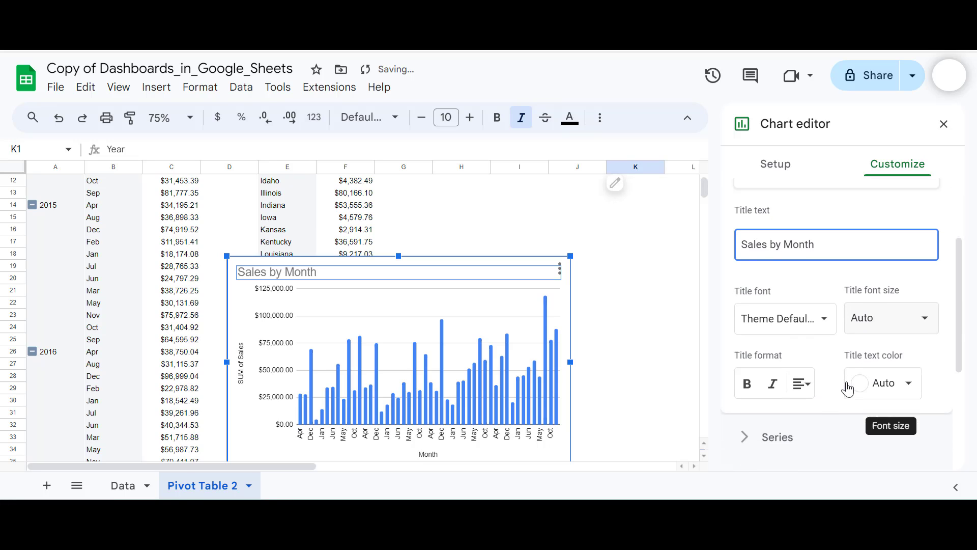
pyautogui.click(930, 316)
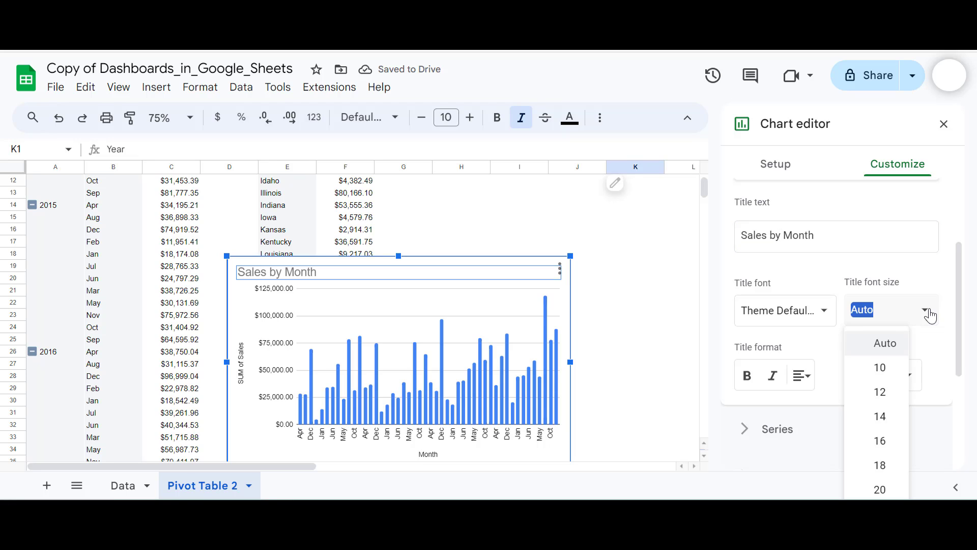
pyautogui.write('16')
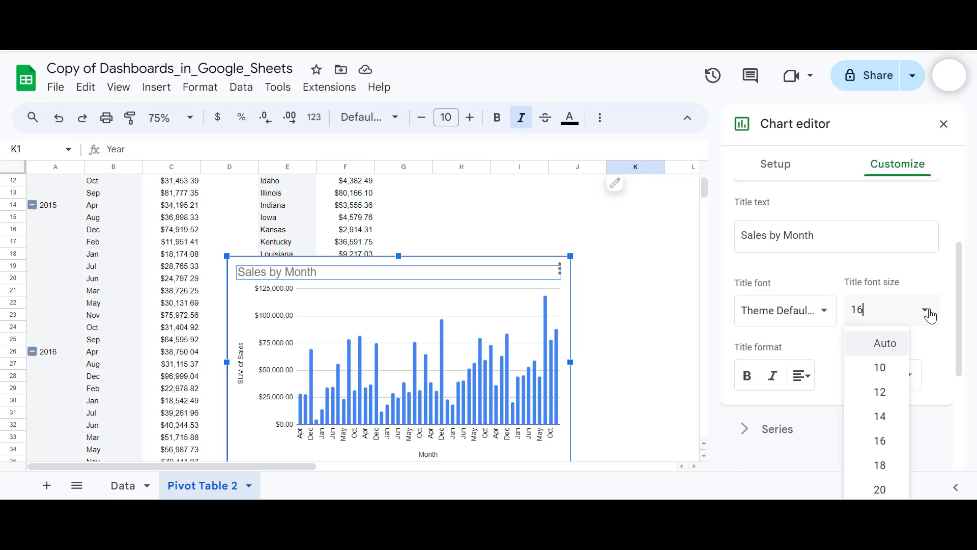
pyautogui.press('Return')
# - Set the chart title's font to Roboto and its text color to black
pyautogui.click(830, 315)
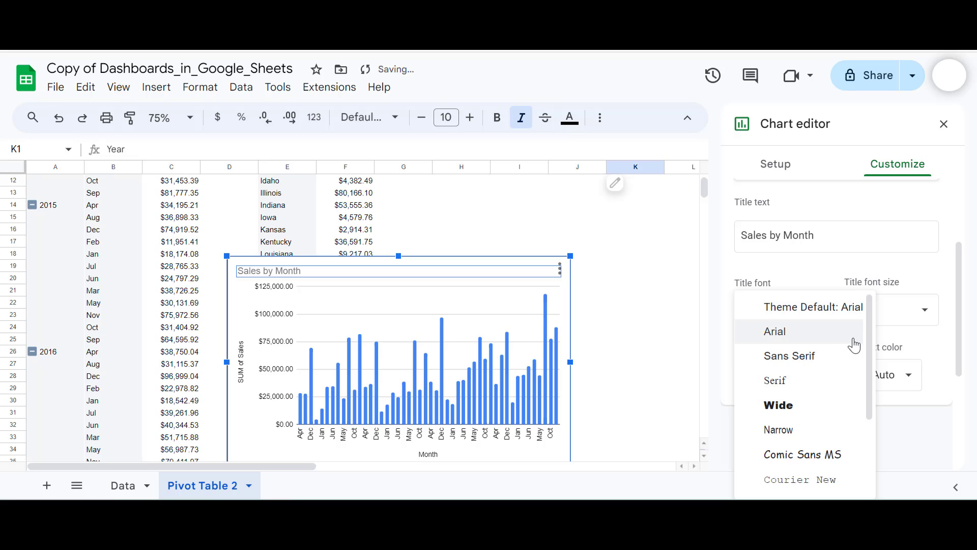
pyautogui.scroll(-3, 872, 415)
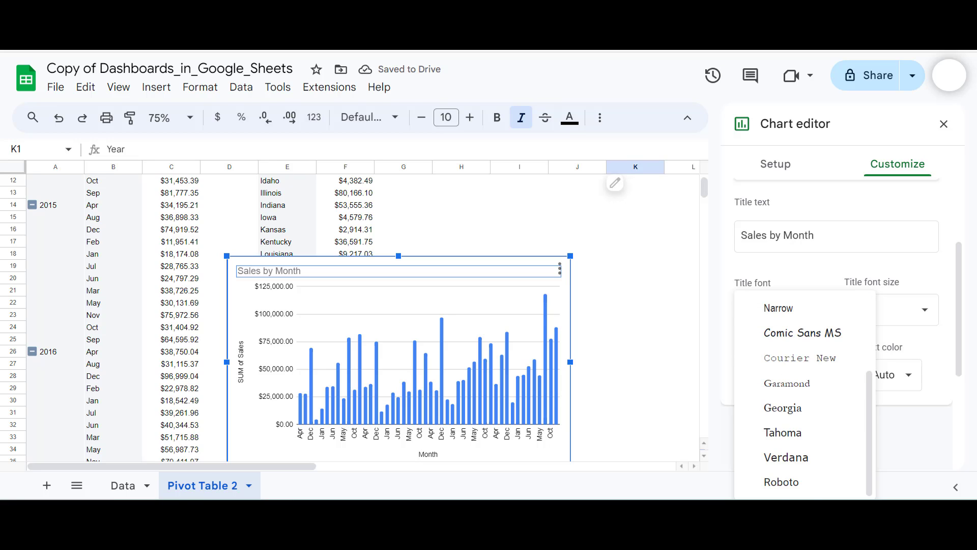
pyautogui.click(777, 481)
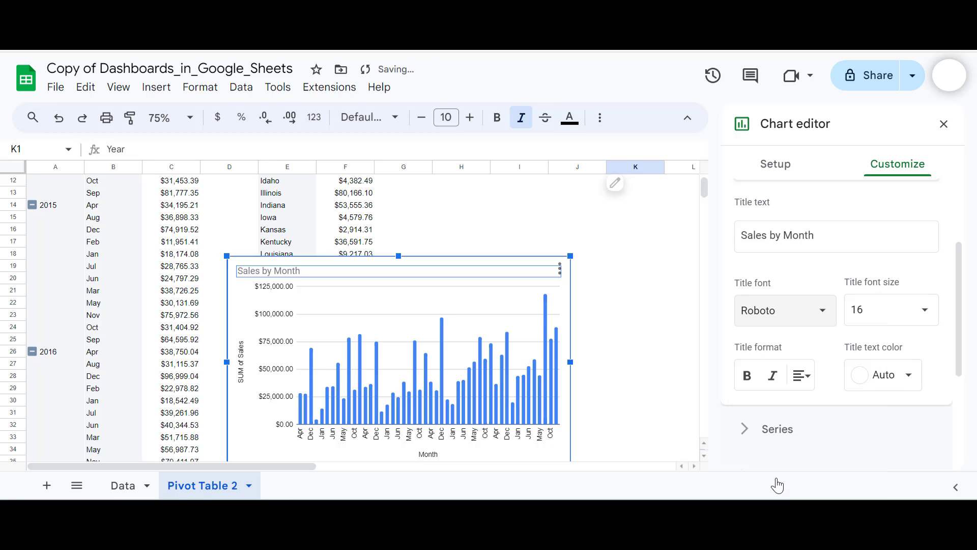
pyautogui.click(909, 375)
pyautogui.click(755, 299)
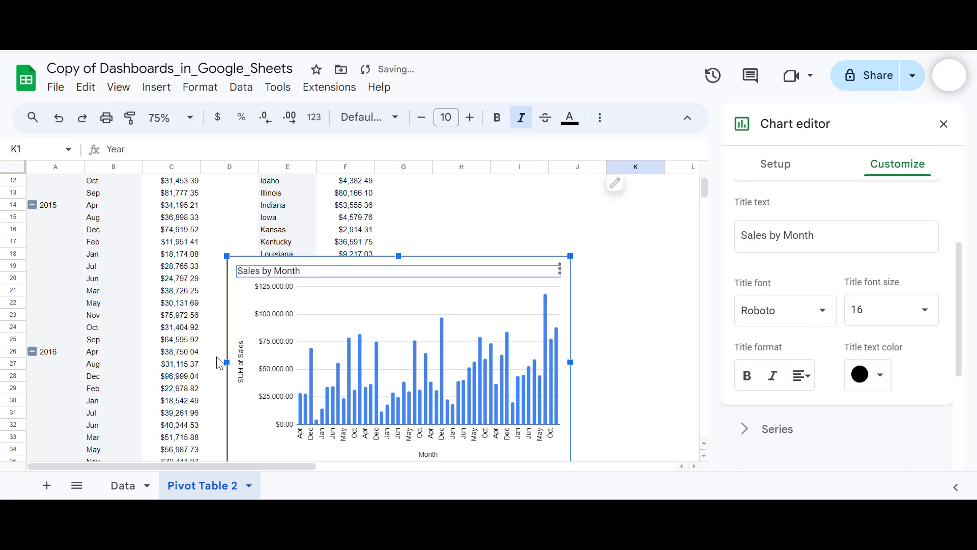
# - Delete the vertical and horizontal axis titles from the Sales by Month chart
pyautogui.click(243, 370)
pyautogui.press('Delete')
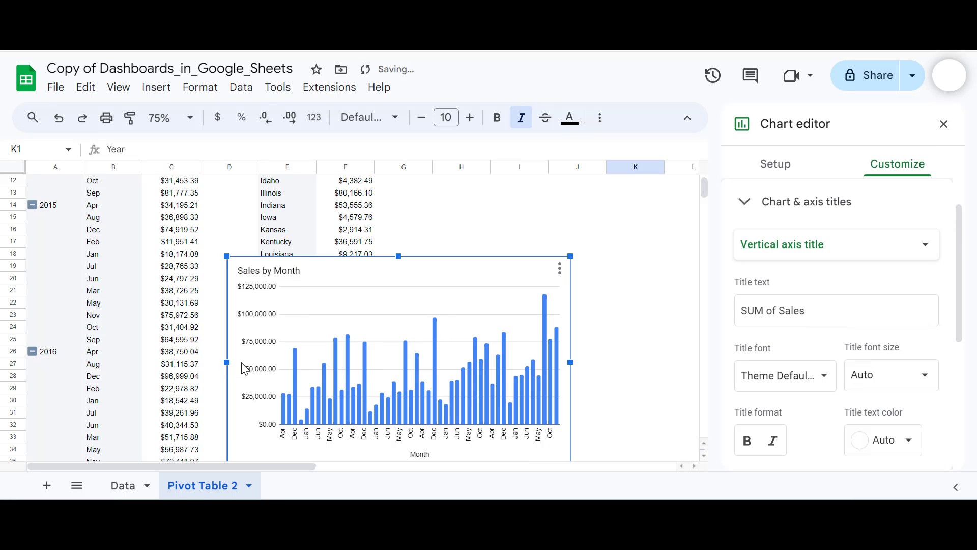
pyautogui.click(420, 454)
pyautogui.press('Delete')
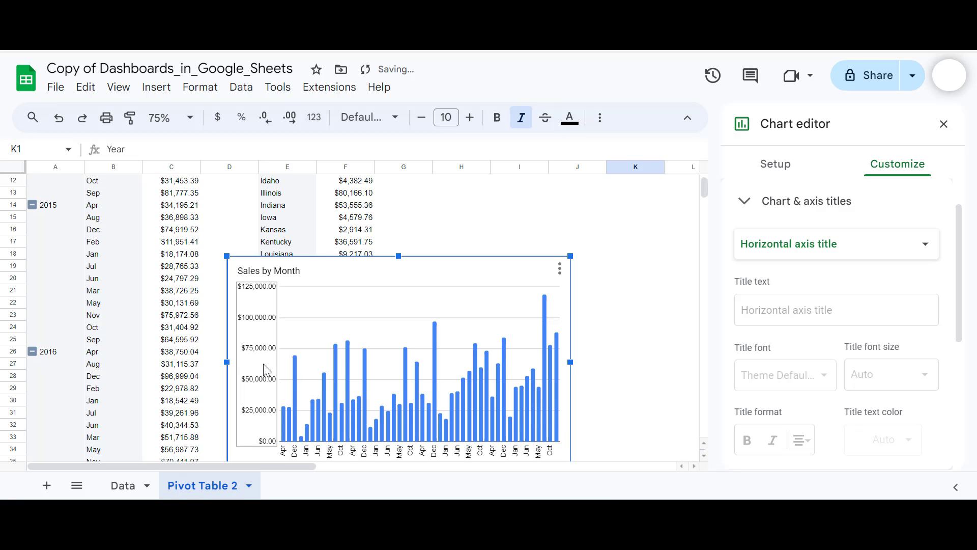
# - Set the vertical axis labels' text color to white and widen the plot area leftward to near the chart's edge
pyautogui.click(249, 373)
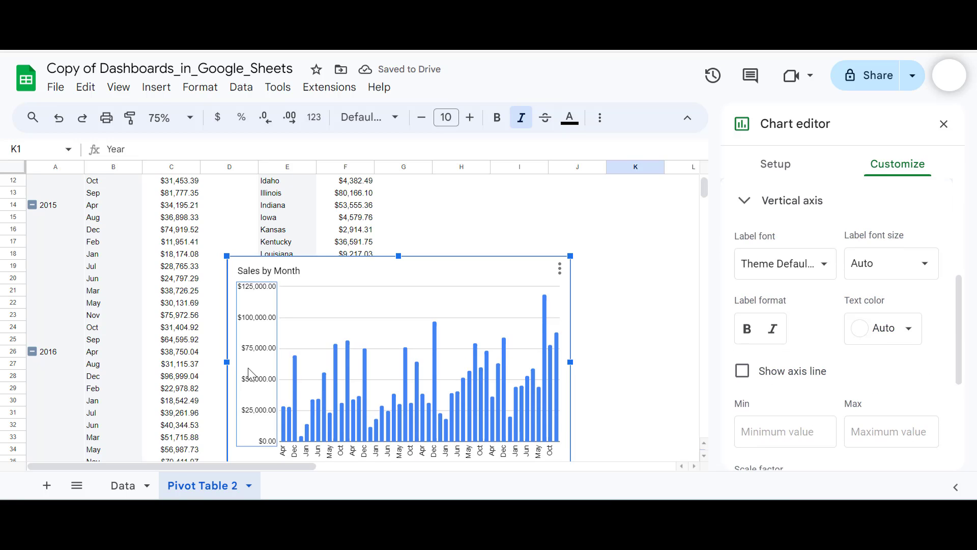
pyautogui.click(909, 329)
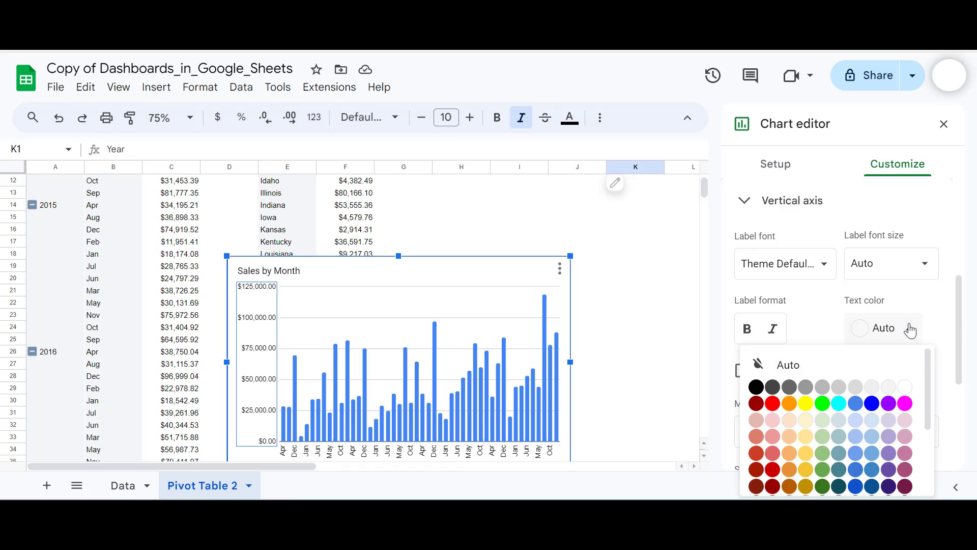
pyautogui.click(905, 388)
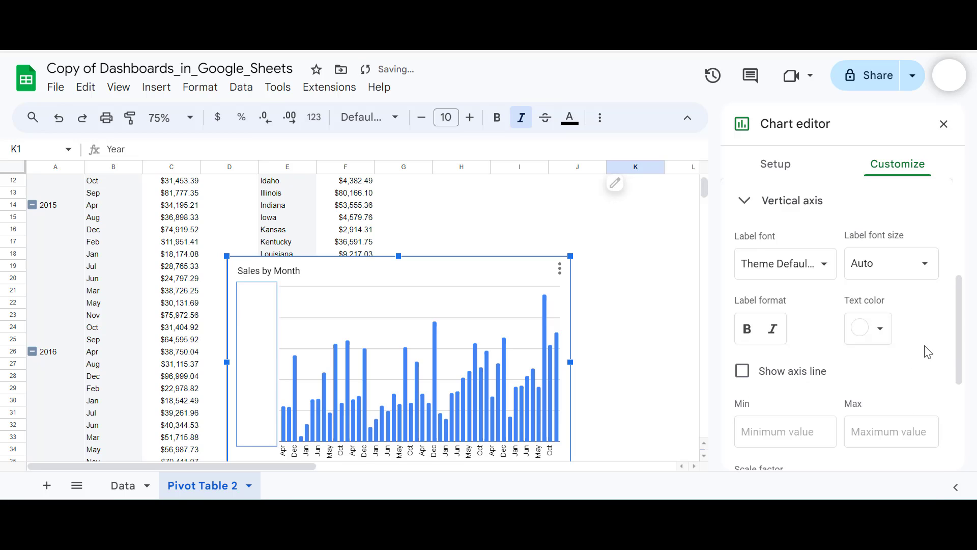
pyautogui.click(428, 303)
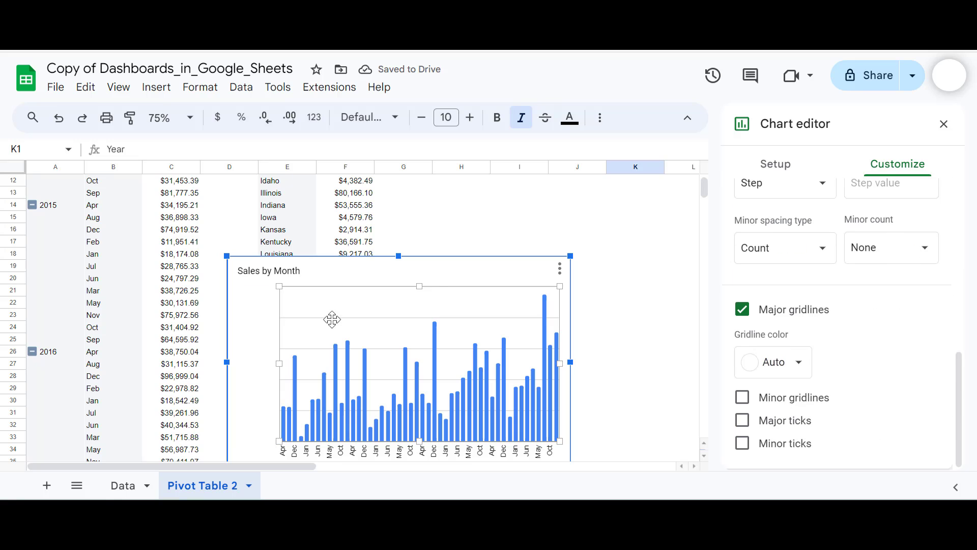
pyautogui.moveTo(274, 366); pyautogui.dragTo(235, 371)
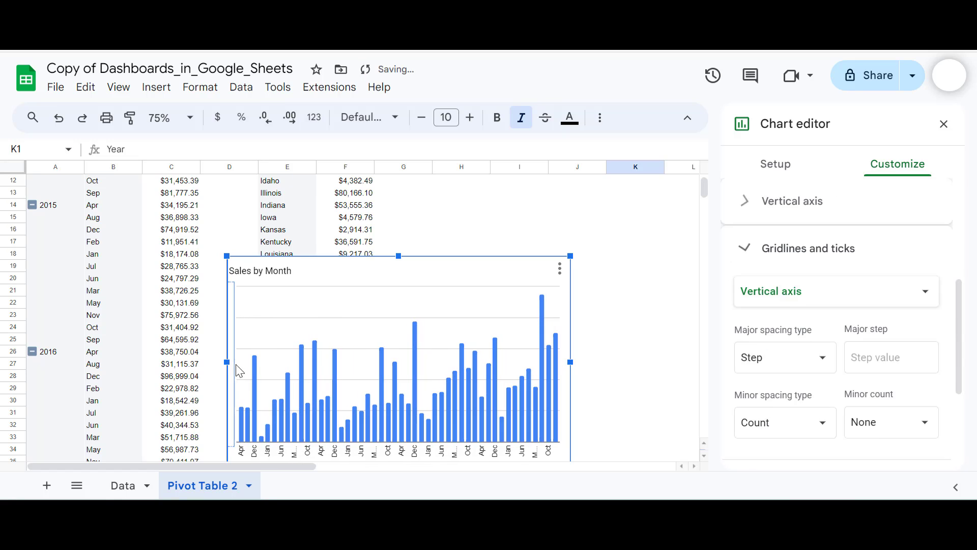
# - Turn off the vertical axis major gridlines in the Sales by Month chart
pyautogui.click(283, 319)
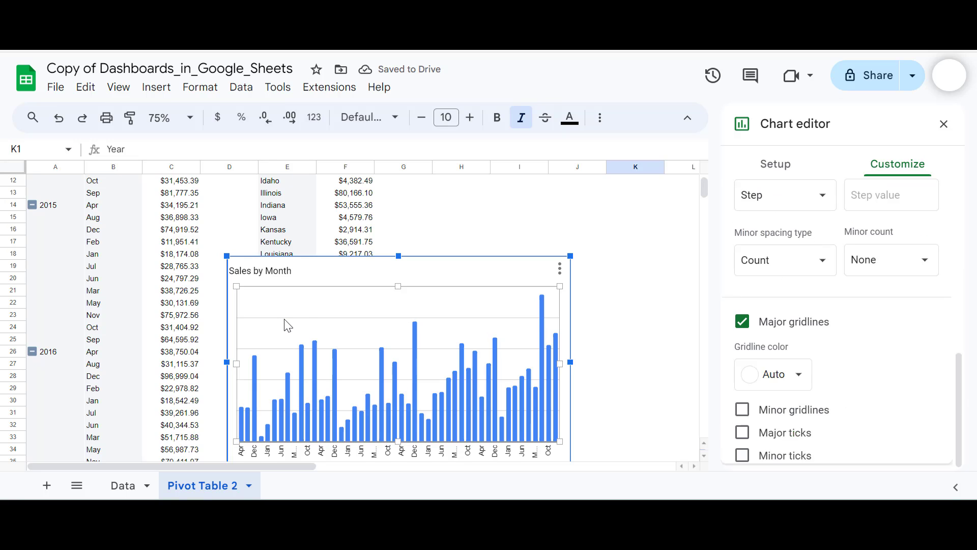
pyautogui.click(284, 317)
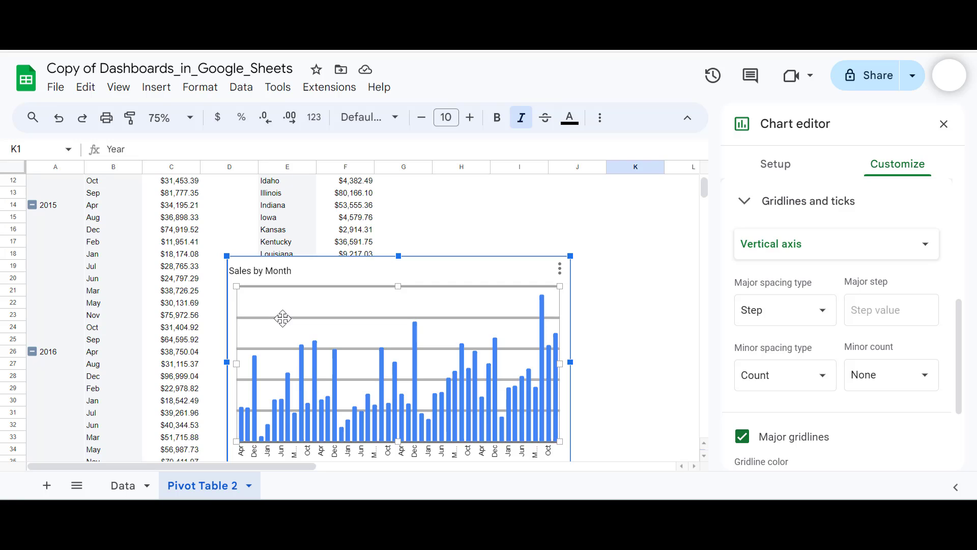
pyautogui.click(742, 436)
pyautogui.scroll(-2, 302, 331)
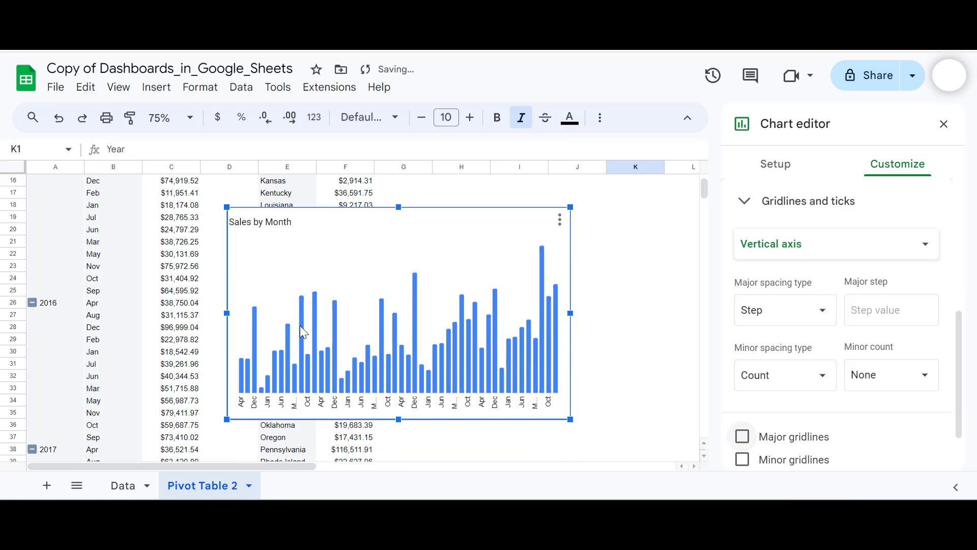
# - Raise the lower edge of the Sales by Month plot area slightly and set the bars' fill color to dark purple
pyautogui.click(375, 285)
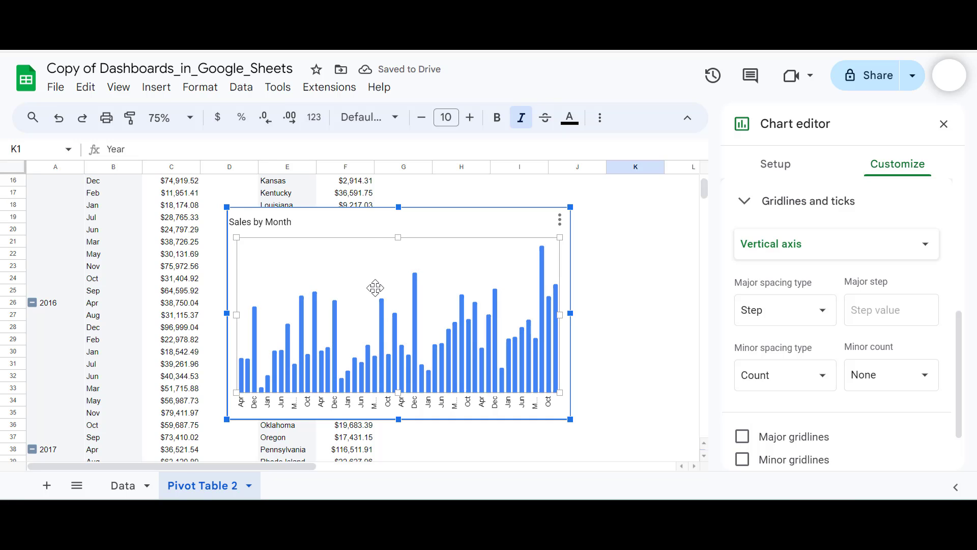
pyautogui.moveTo(398, 393)
pyautogui.mouseDown()
pyautogui.moveTo(403, 377)
pyautogui.moveTo(408, 386)
pyautogui.mouseUp()
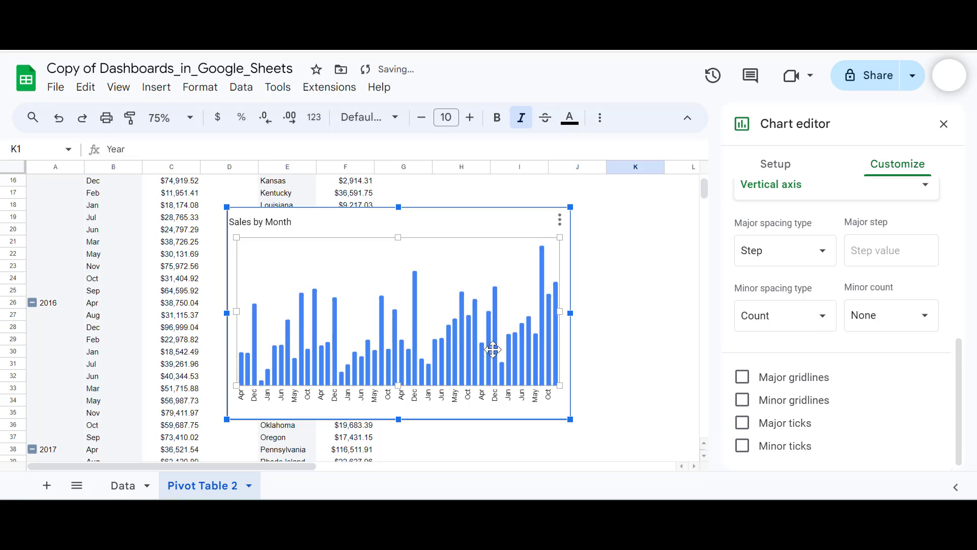
pyautogui.click(415, 331)
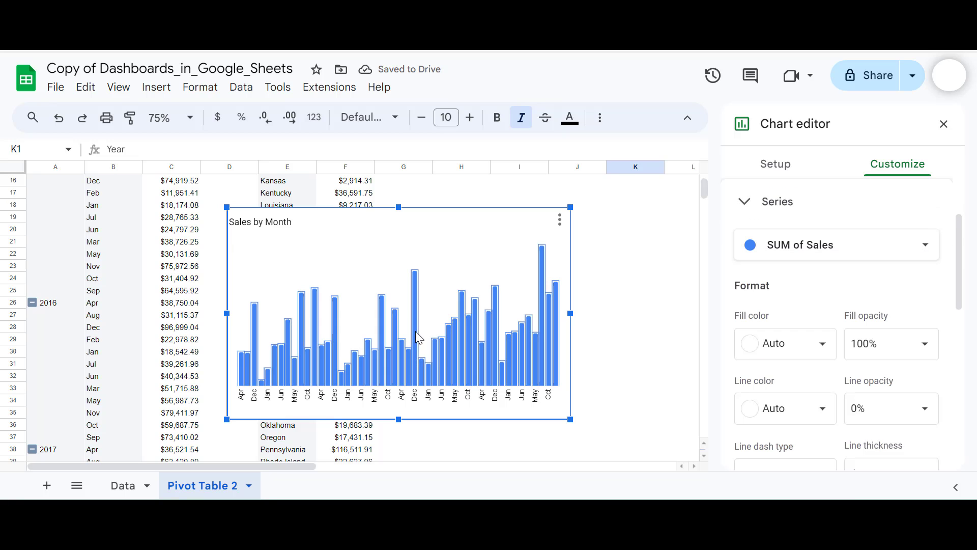
pyautogui.click(813, 343)
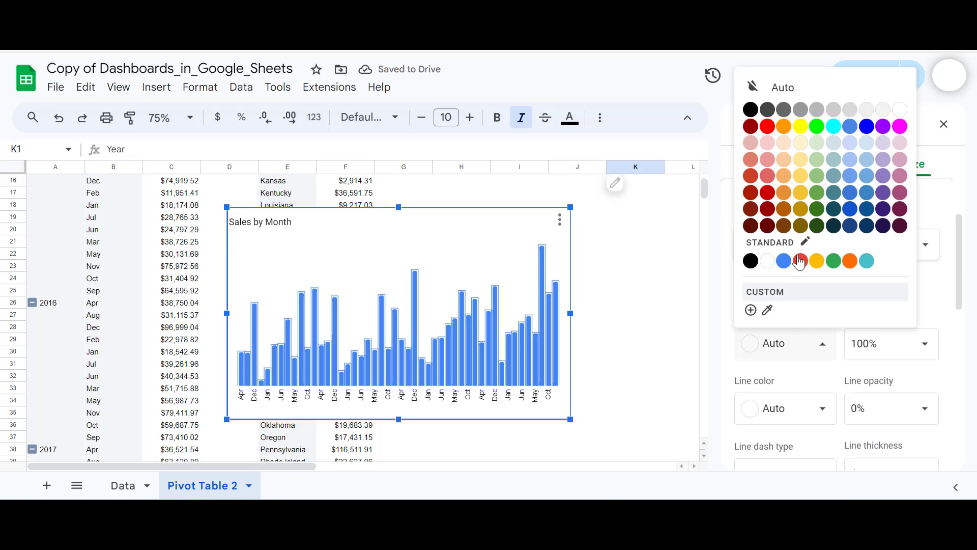
pyautogui.click(883, 210)
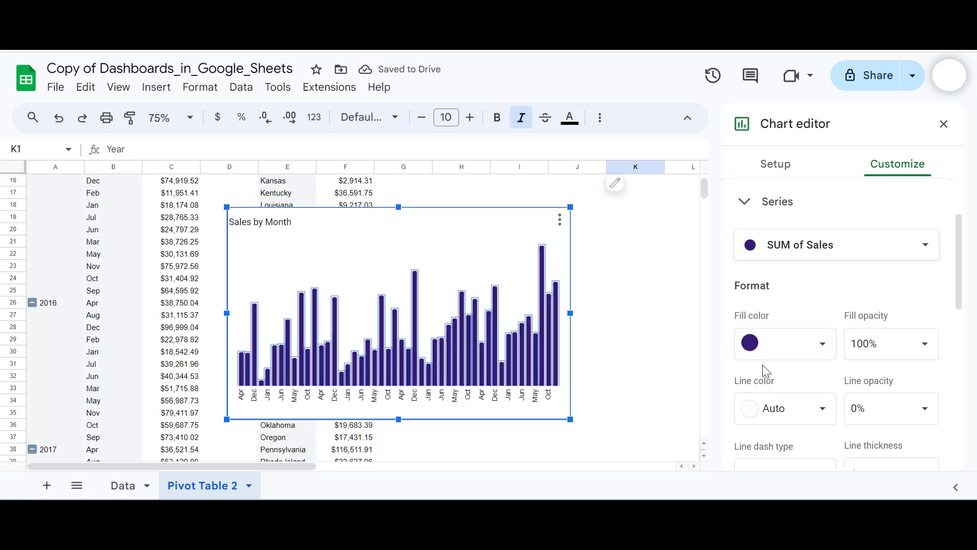
# - Try data labels on the Sales by Month bars and turn them off again
pyautogui.scroll(-1, 763, 367)
pyautogui.scroll(-10, 763, 364)
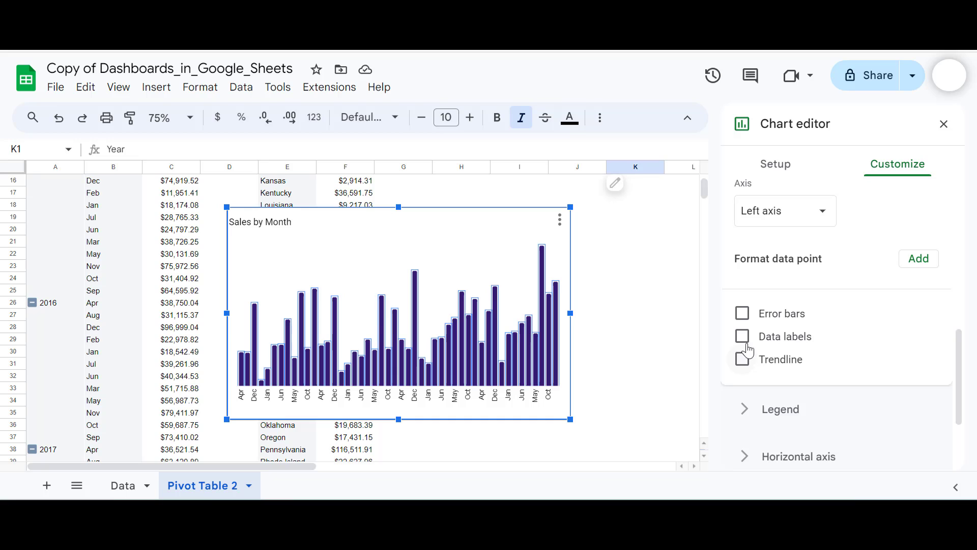
pyautogui.click(743, 337)
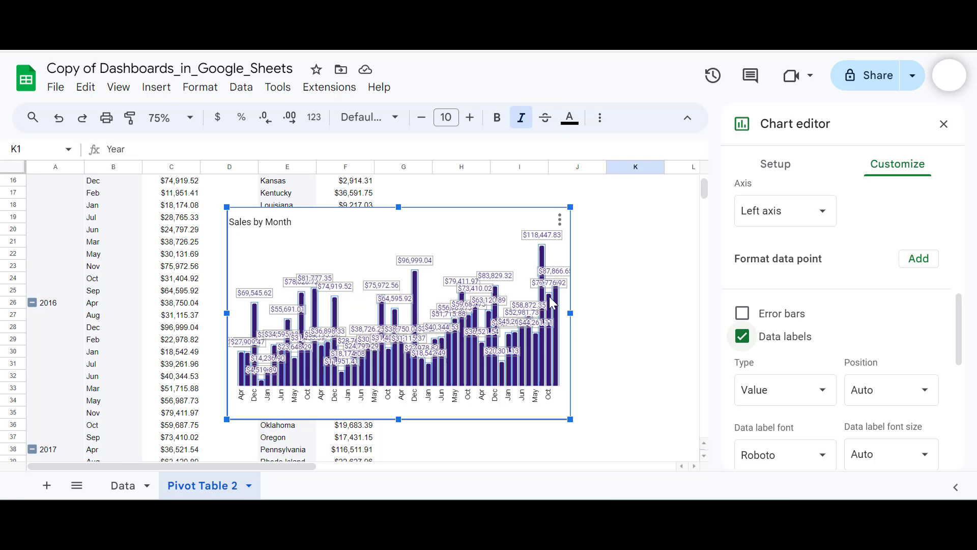
pyautogui.click(742, 336)
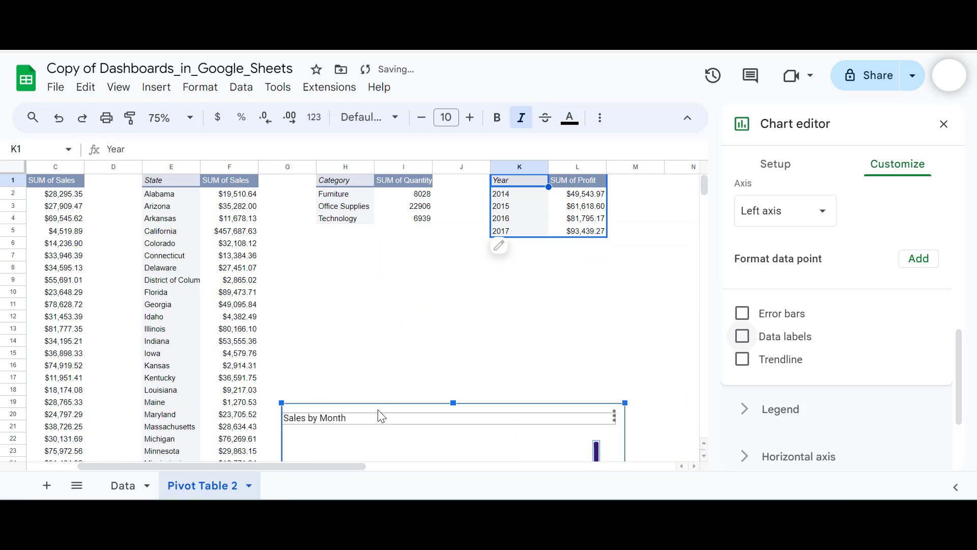
# - Move the Sales by Month chart to the empty area right of the Year profit pivot table, starting at column N
pyautogui.moveTo(395, 443); pyautogui.dragTo(651, 300)
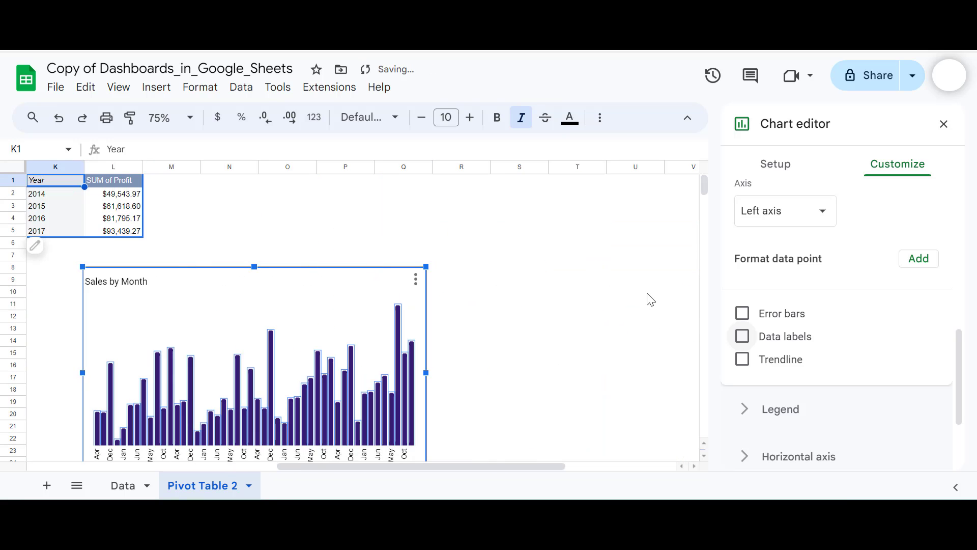
pyautogui.moveTo(260, 291); pyautogui.dragTo(389, 262)
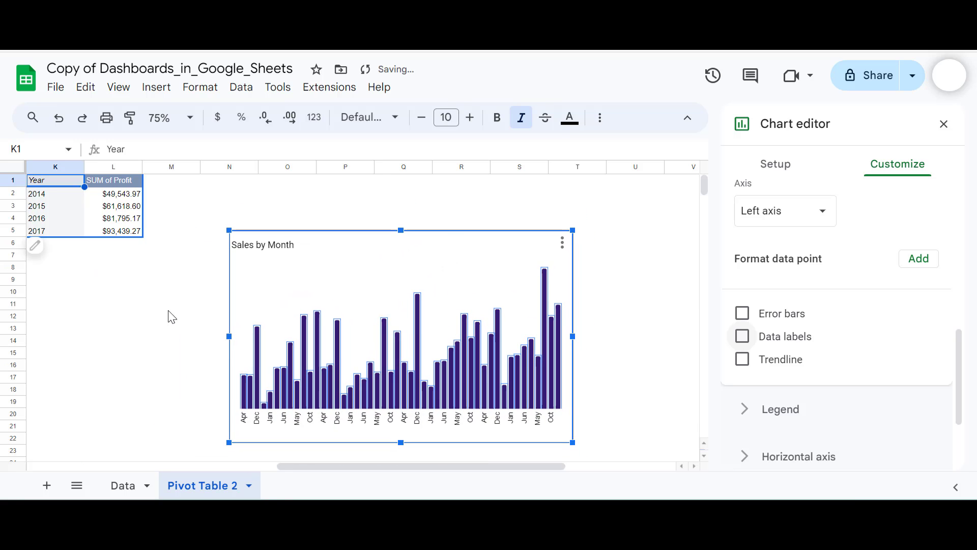
# - Insert a chart from the sales by State pivot table and change its type to Geo chart
pyautogui.hscroll(-10, 170, 316)
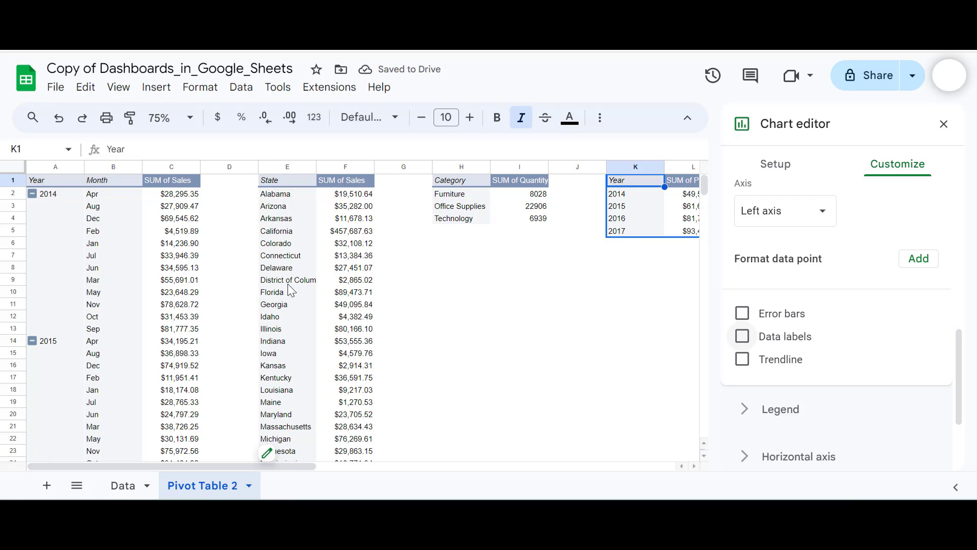
pyautogui.click(296, 249)
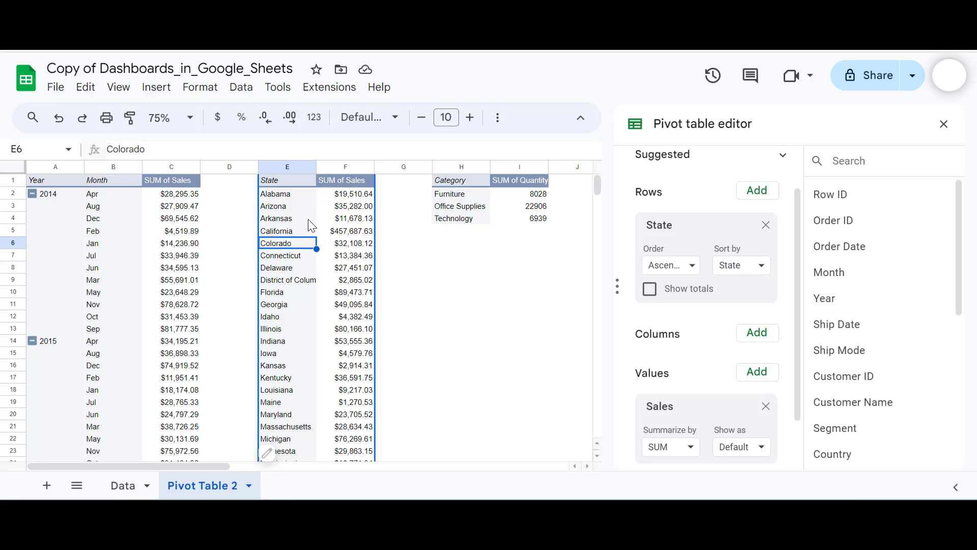
pyautogui.click(154, 88)
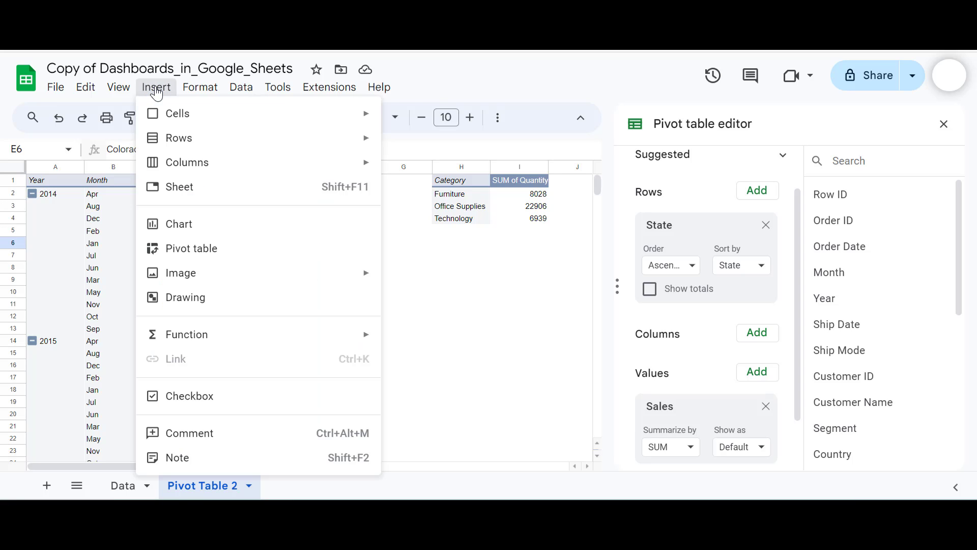
pyautogui.click(206, 229)
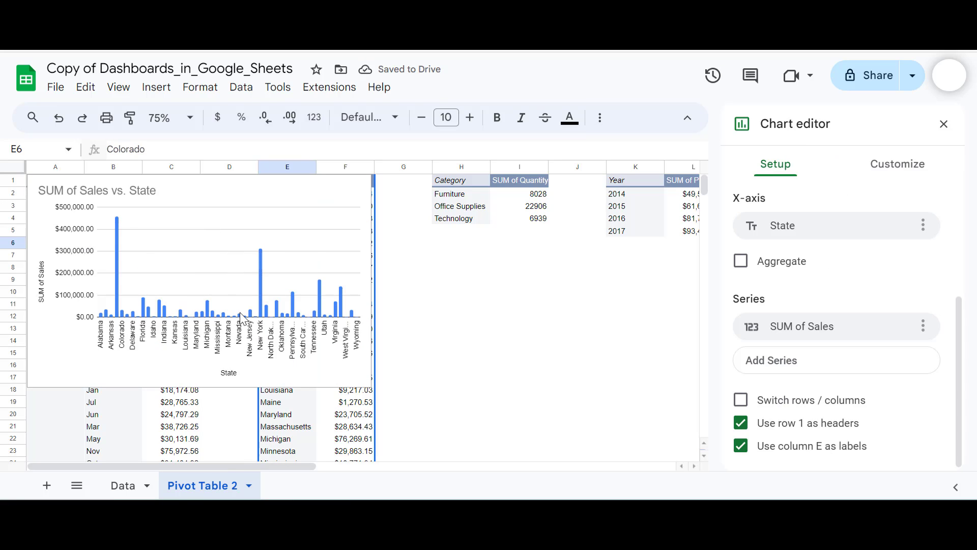
pyautogui.scroll(3, 800, 246)
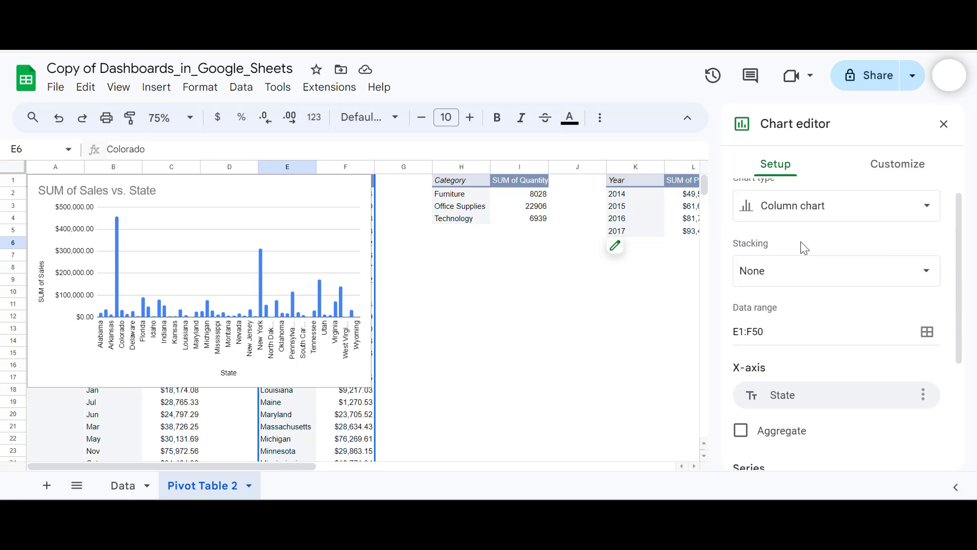
pyautogui.click(837, 209)
pyautogui.scroll(-10, 839, 336)
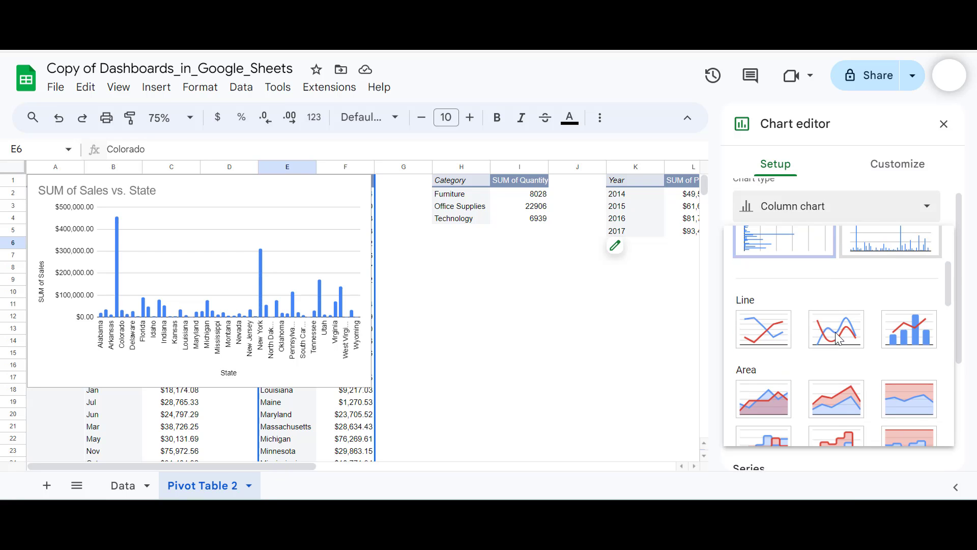
pyautogui.scroll(-2, 838, 337)
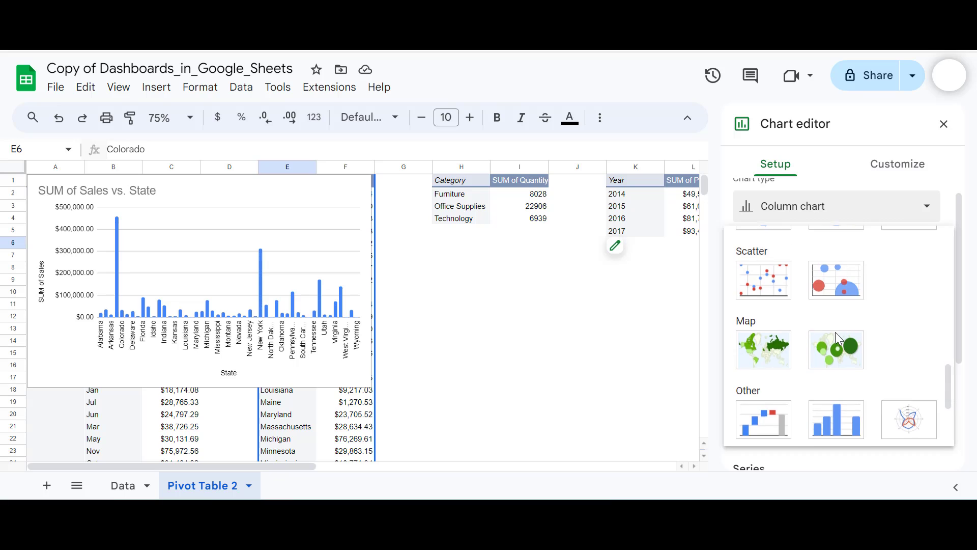
pyautogui.click(757, 351)
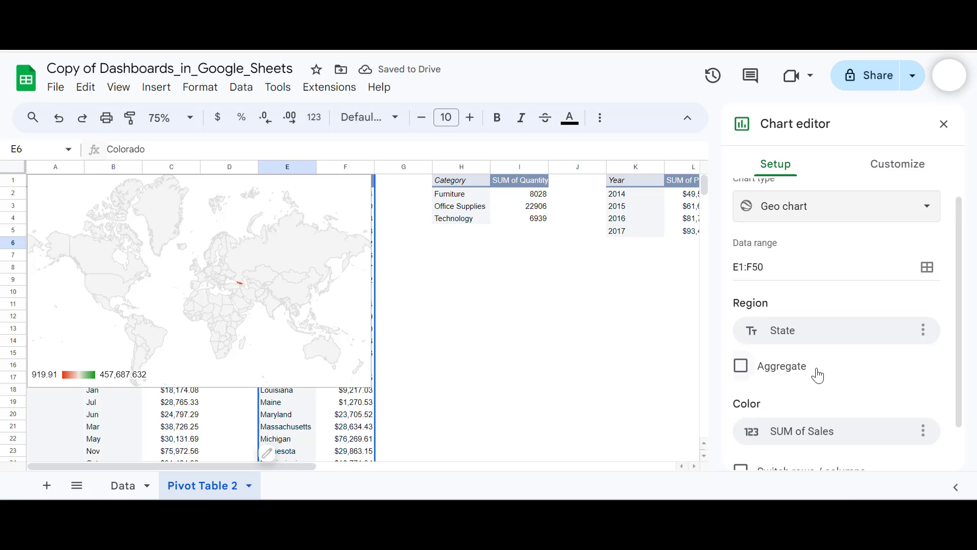
# - Set the geo chart's region to United States
pyautogui.scroll(1, 817, 375)
pyautogui.scroll(-1, 818, 375)
pyautogui.scroll(1, 818, 376)
pyautogui.scroll(-2, 812, 366)
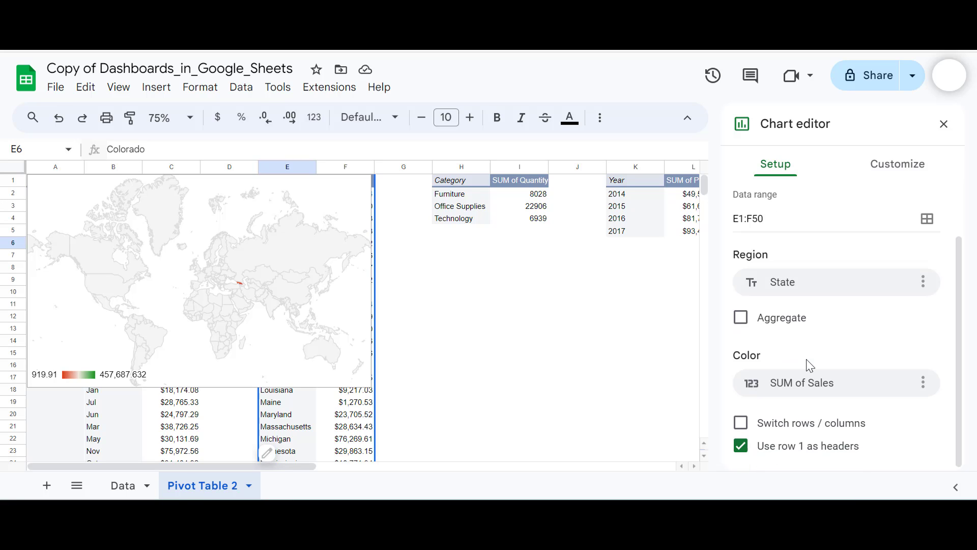
pyautogui.click(890, 164)
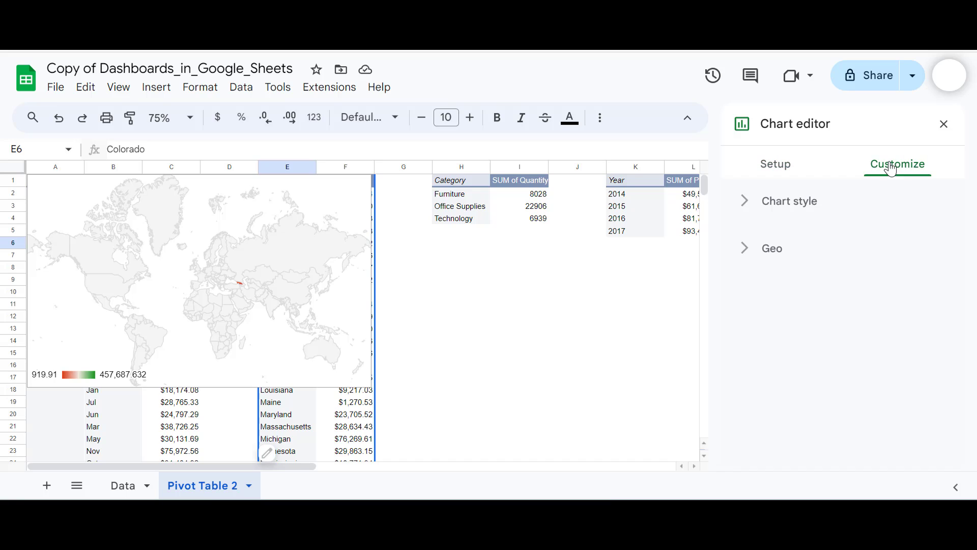
pyautogui.click(743, 249)
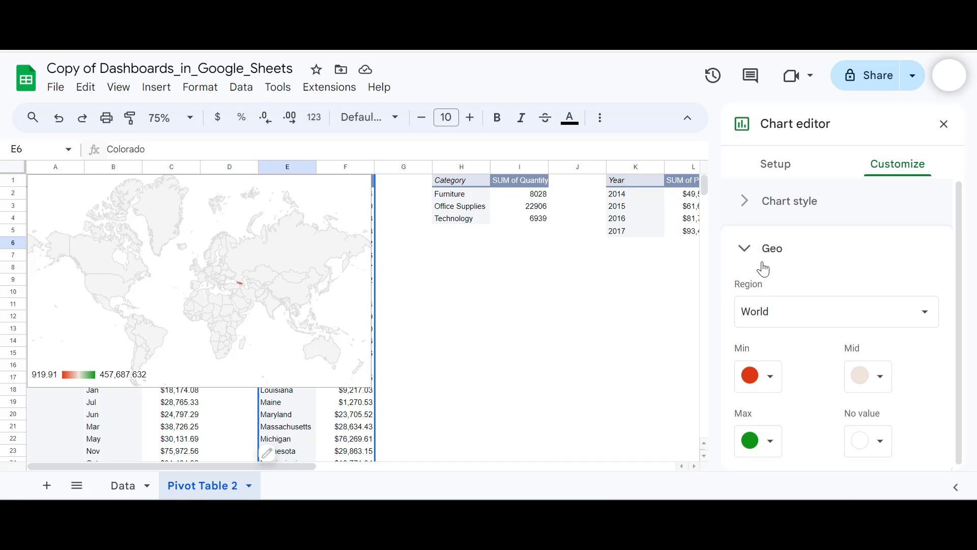
pyautogui.click(824, 311)
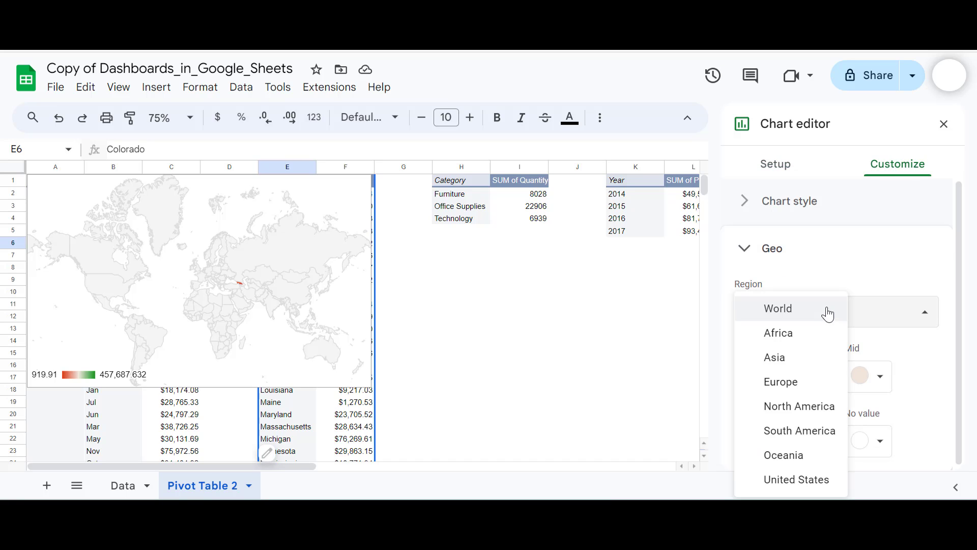
pyautogui.click(798, 489)
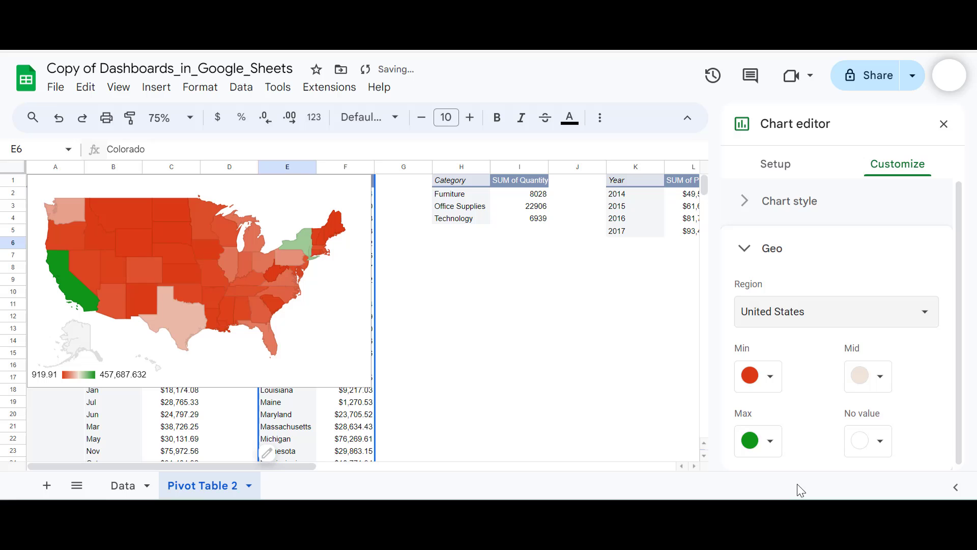
# - Move the map chart off the sales pivot tables to the area below the Category and Year pivot tables
pyautogui.click(341, 330)
pyautogui.moveTo(341, 331); pyautogui.dragTo(652, 407)
pyautogui.hscroll(6, 652, 408)
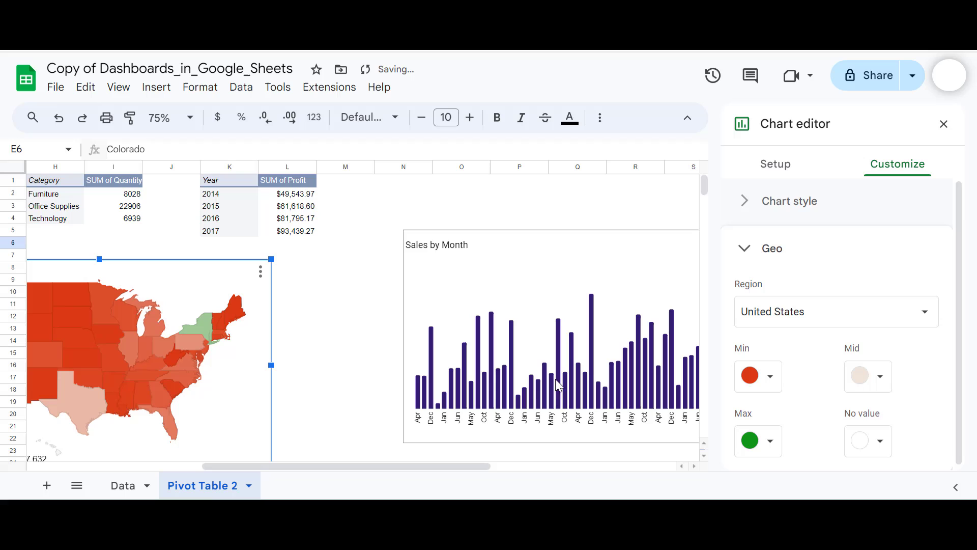
# - Shrink the Sales by Month chart to roughly 80 percent of its size and shift it left to start in column M
pyautogui.click(556, 279)
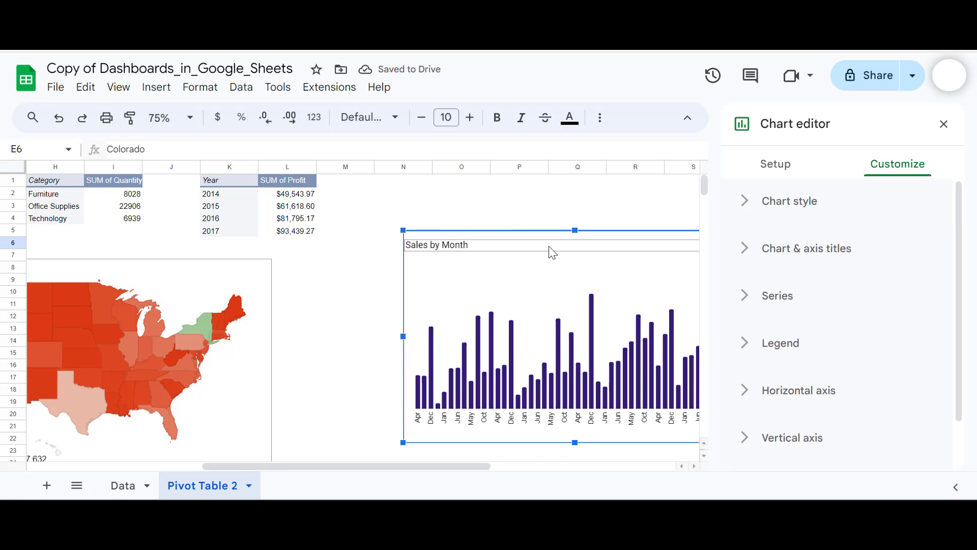
pyautogui.hscroll(3, 550, 253)
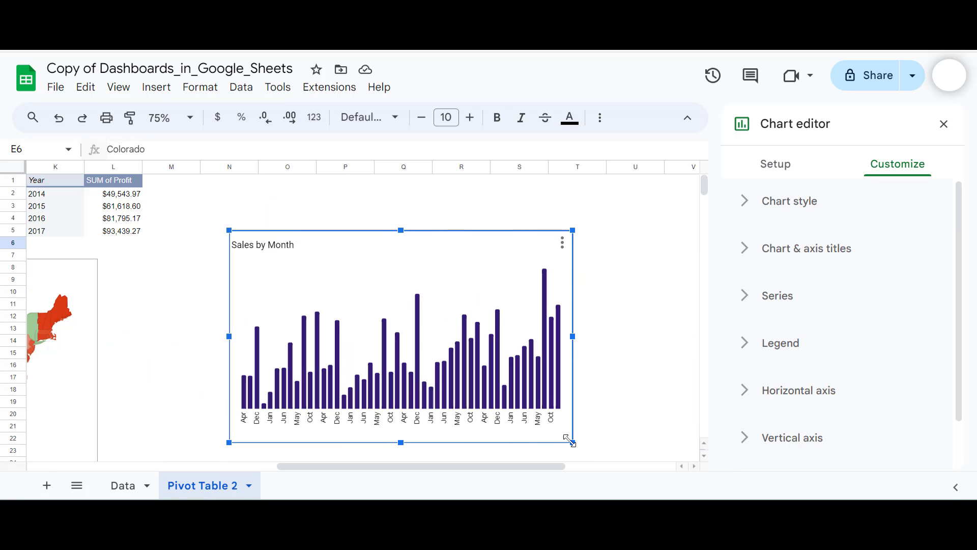
pyautogui.moveTo(572, 442); pyautogui.dragTo(499, 393)
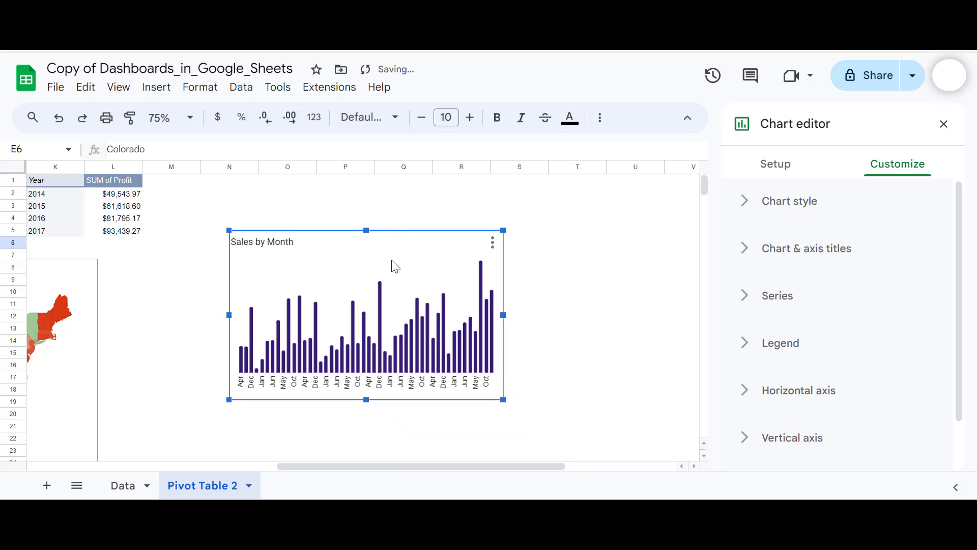
pyautogui.moveTo(395, 266); pyautogui.dragTo(339, 277)
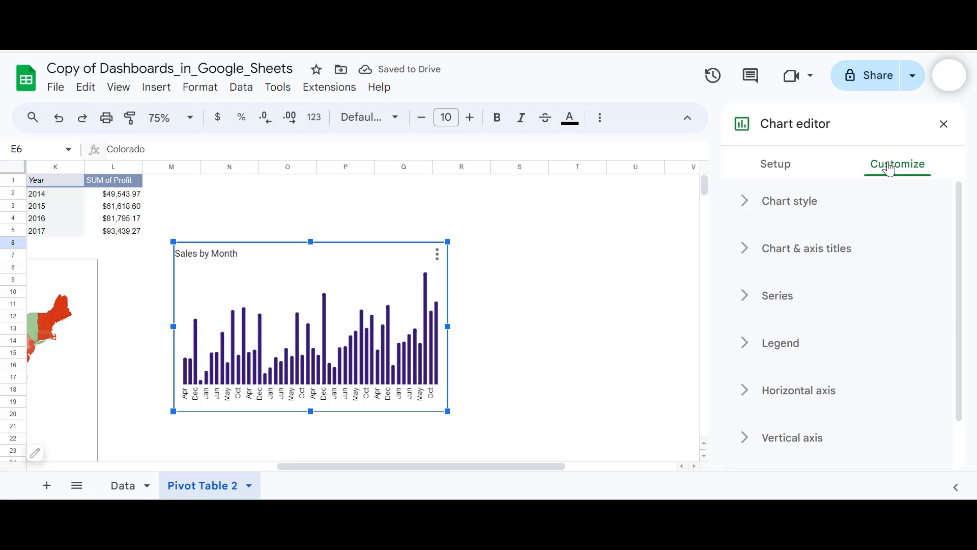
# - Set the Sales by Month chart's border color to None
pyautogui.click(746, 204)
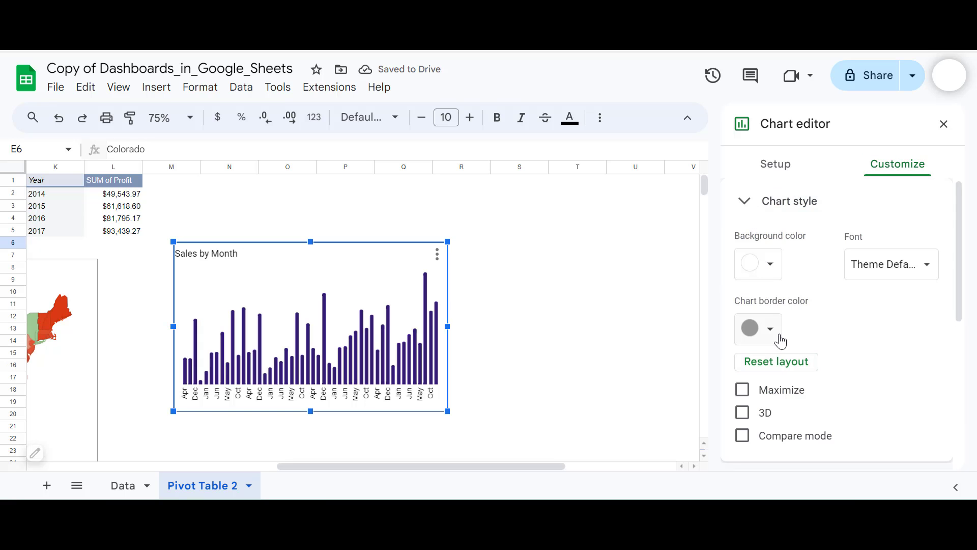
pyautogui.click(780, 341)
pyautogui.click(788, 85)
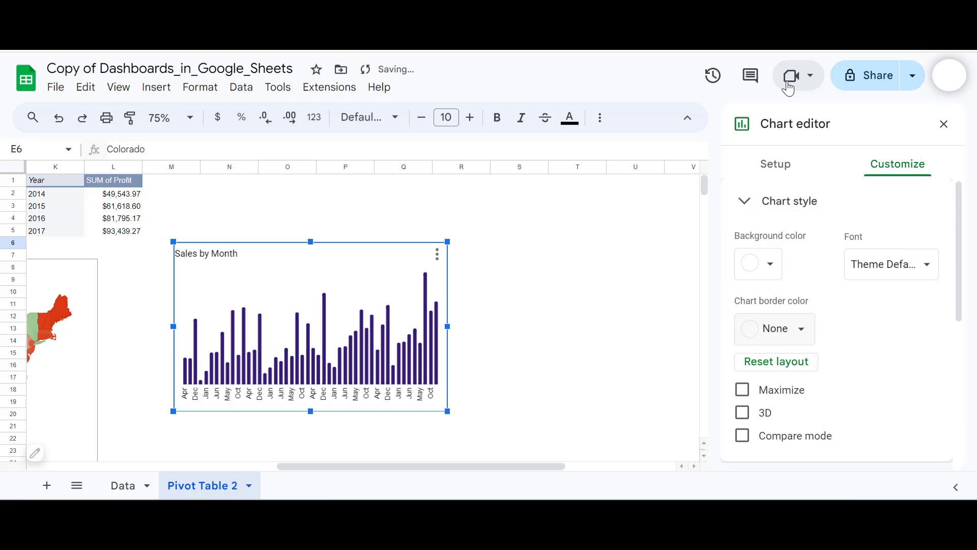
pyautogui.click(506, 308)
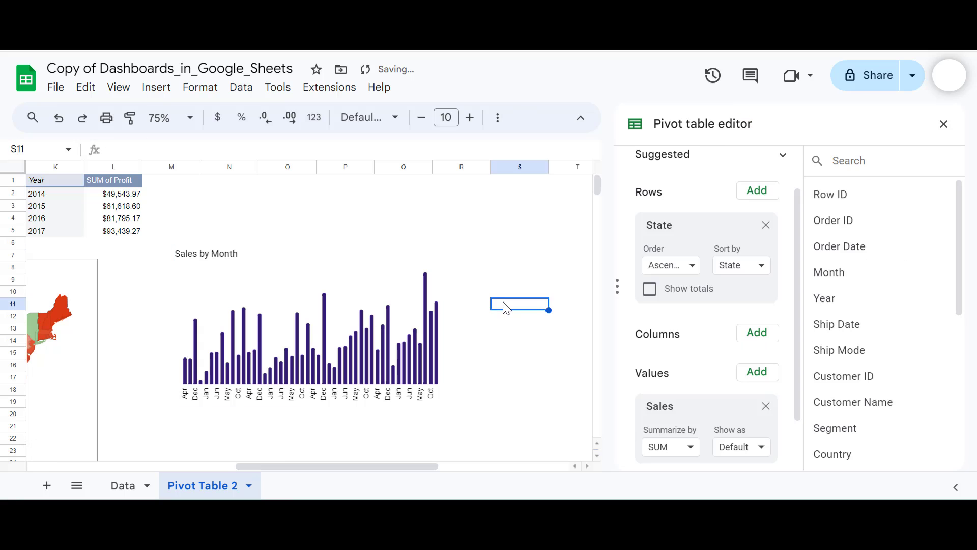
# - Move the map chart to the right of the Sales by Month chart, starting at about column S
pyautogui.click(73, 343)
pyautogui.moveTo(73, 343); pyautogui.dragTo(546, 349)
pyautogui.hscroll(5, 545, 349)
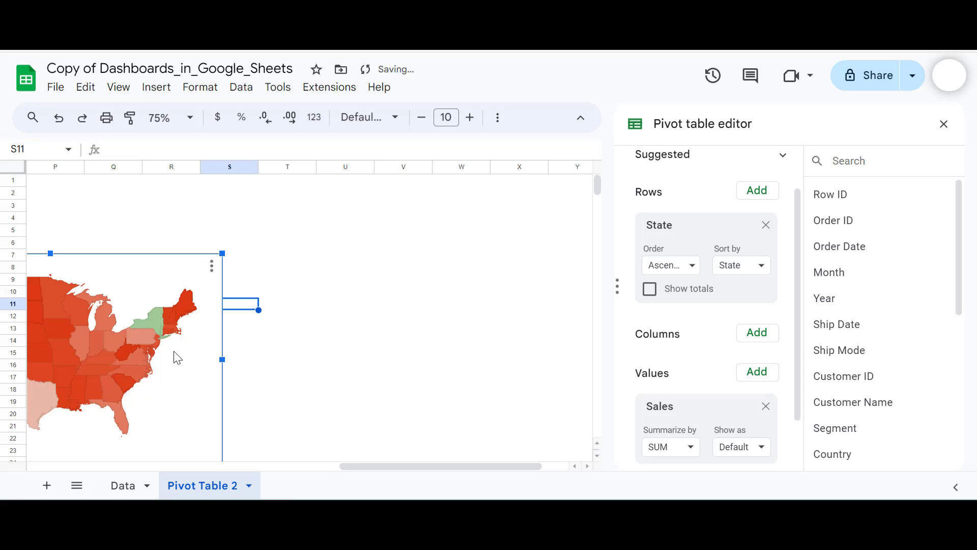
pyautogui.moveTo(177, 357); pyautogui.dragTo(493, 344)
pyautogui.hscroll(-1, 574, 404)
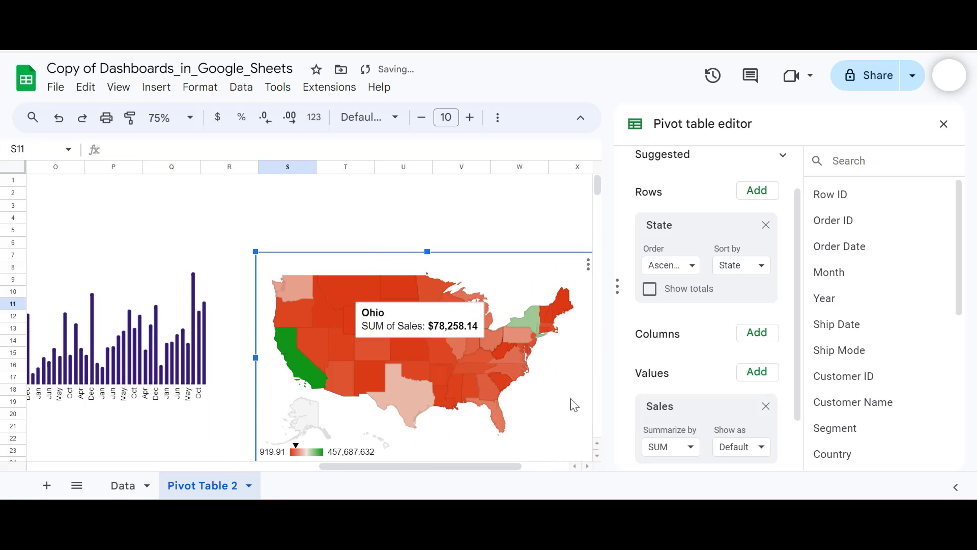
# - Shrink the map chart proportionally so it spans about columns S to W
pyautogui.scroll(-2, 495, 369)
pyautogui.hscroll(1, 495, 368)
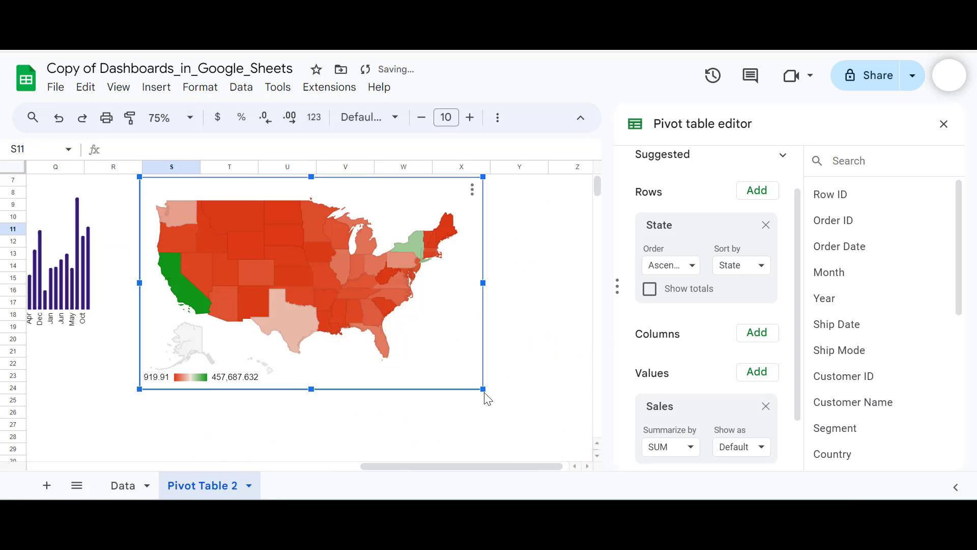
pyautogui.moveTo(483, 389); pyautogui.dragTo(403, 305)
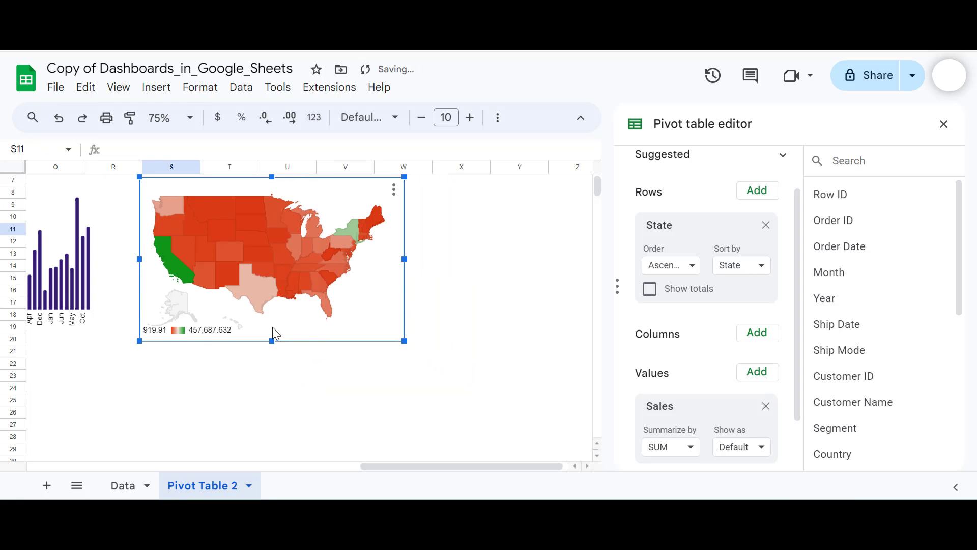
# - Set the map chart's border color to None
pyautogui.scroll(2, 275, 333)
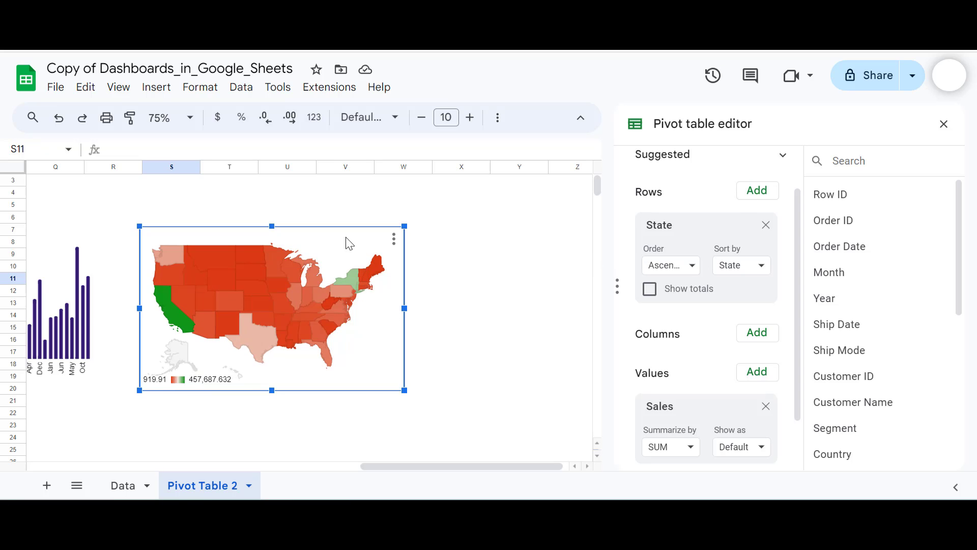
pyautogui.click(394, 238)
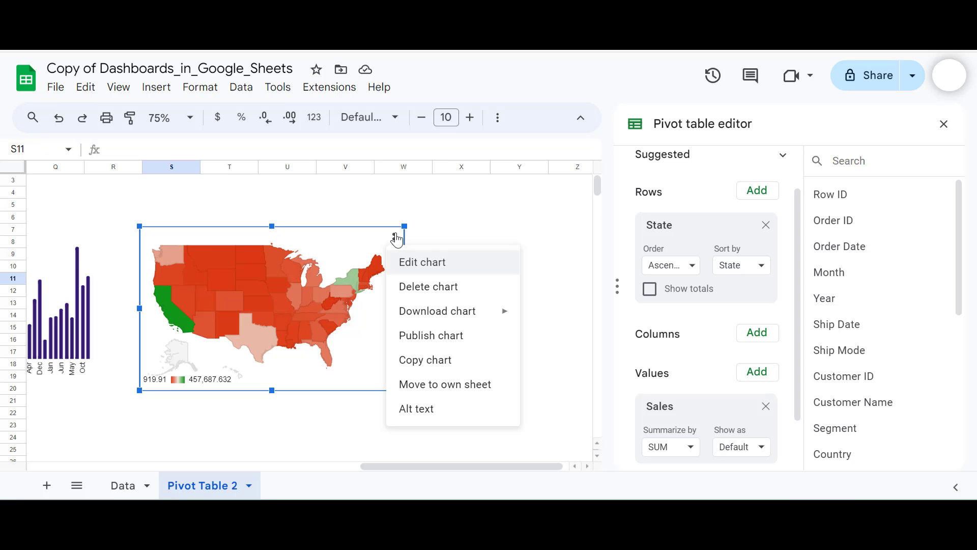
pyautogui.click(434, 270)
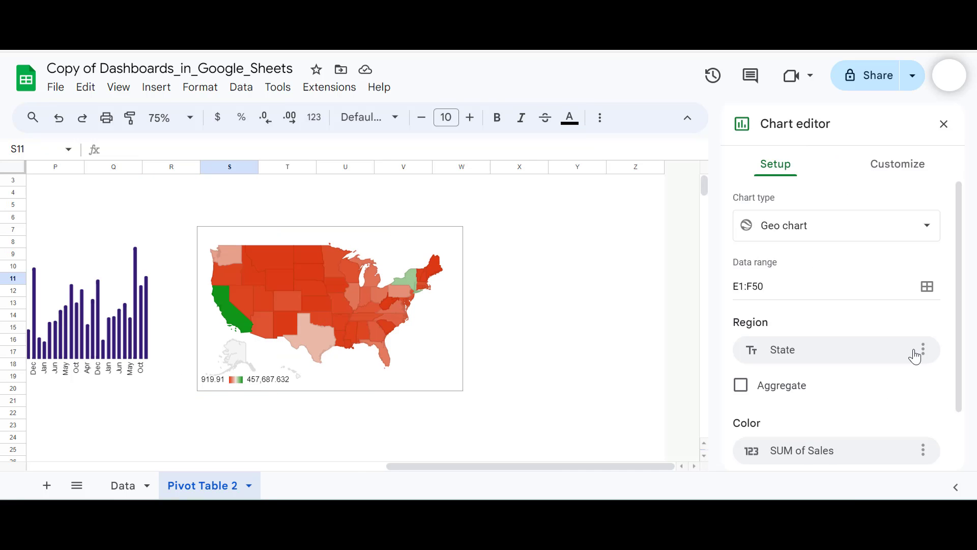
pyautogui.click(894, 170)
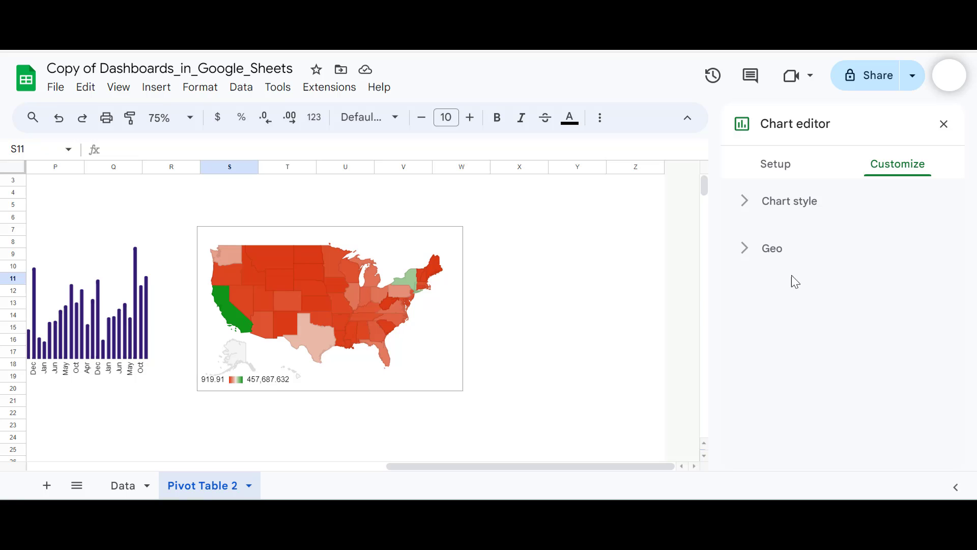
pyautogui.click(769, 250)
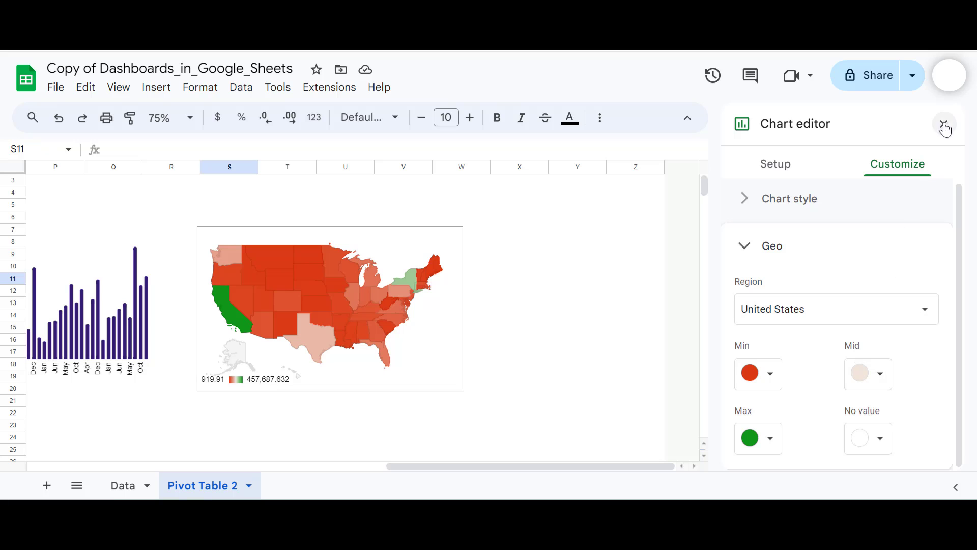
pyautogui.click(449, 332)
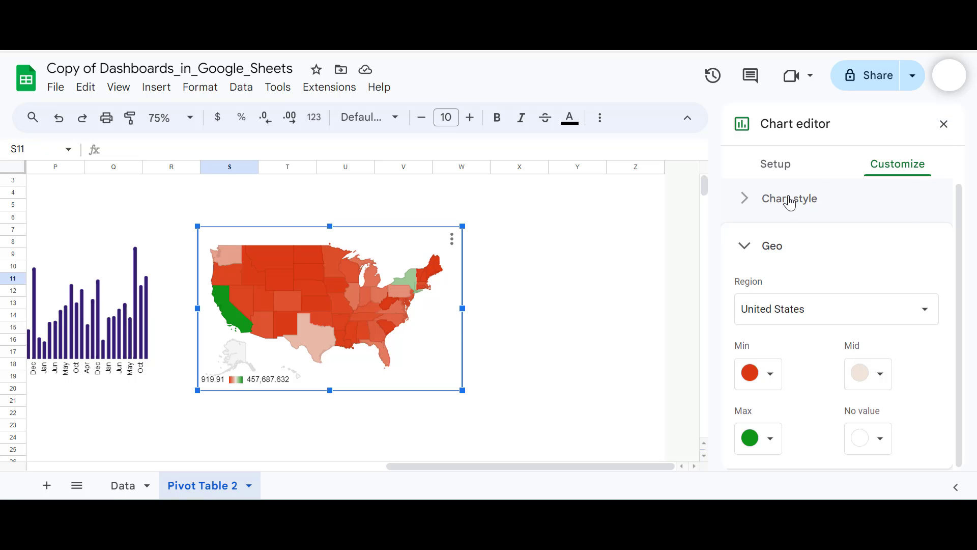
pyautogui.click(744, 202)
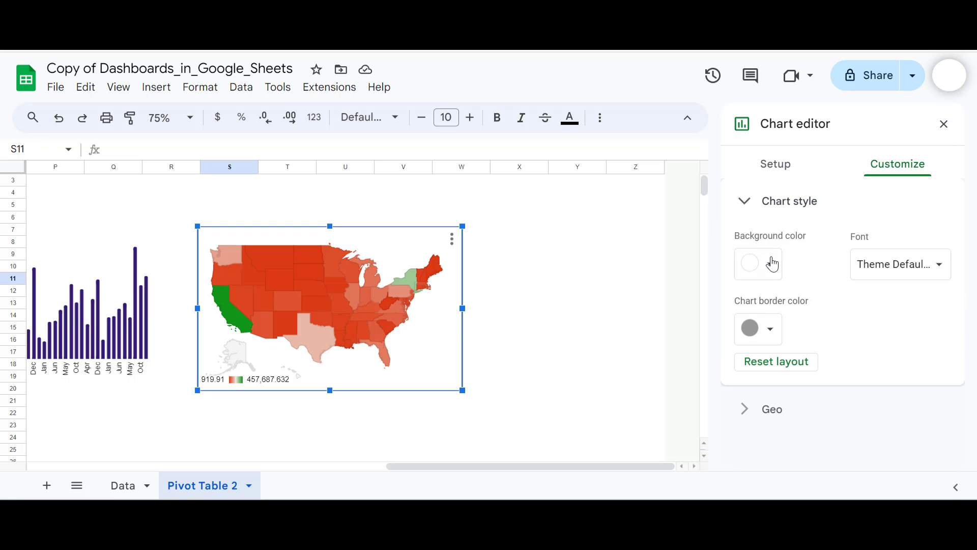
pyautogui.click(772, 328)
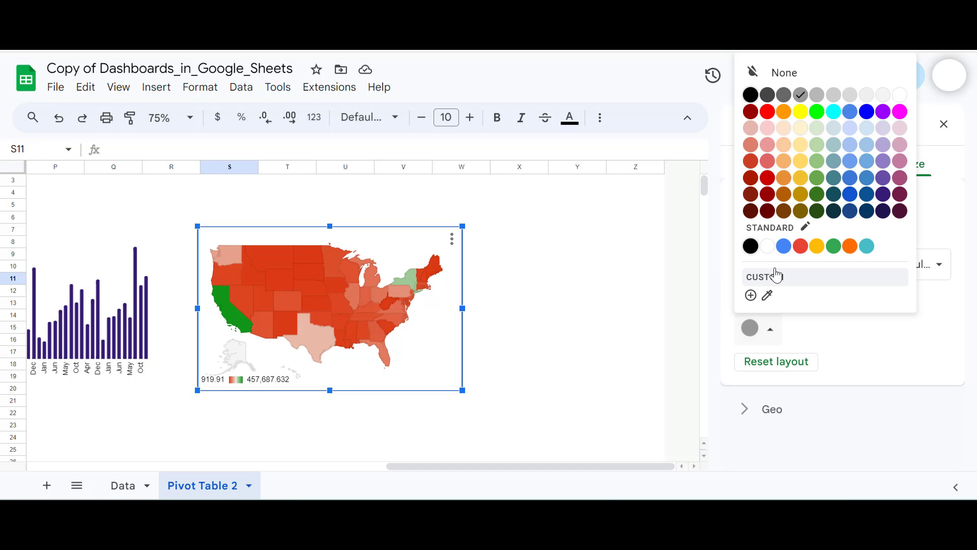
pyautogui.click(784, 73)
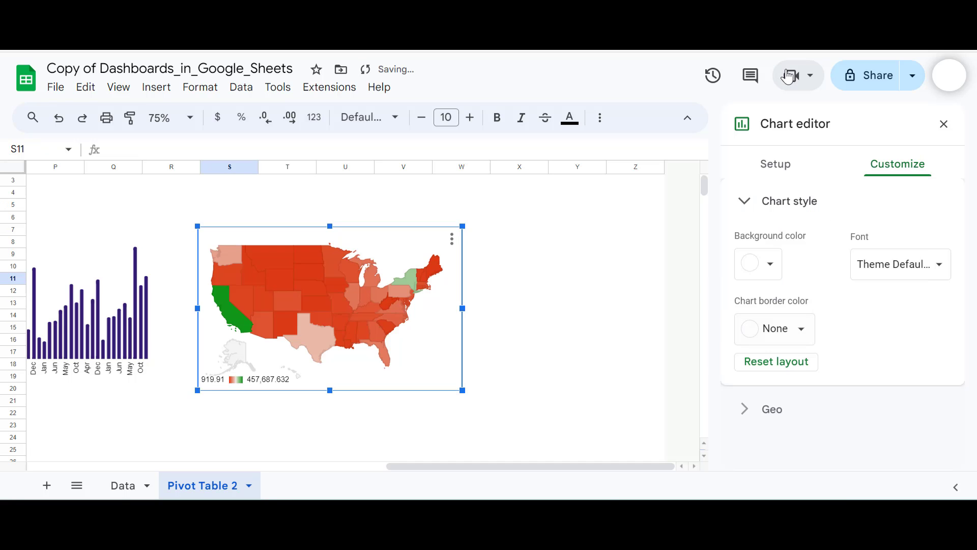
pyautogui.click(547, 286)
# - Insert a chart from the profit-by-year pivot table and make it an area chart
pyautogui.hscroll(-6, 319, 331)
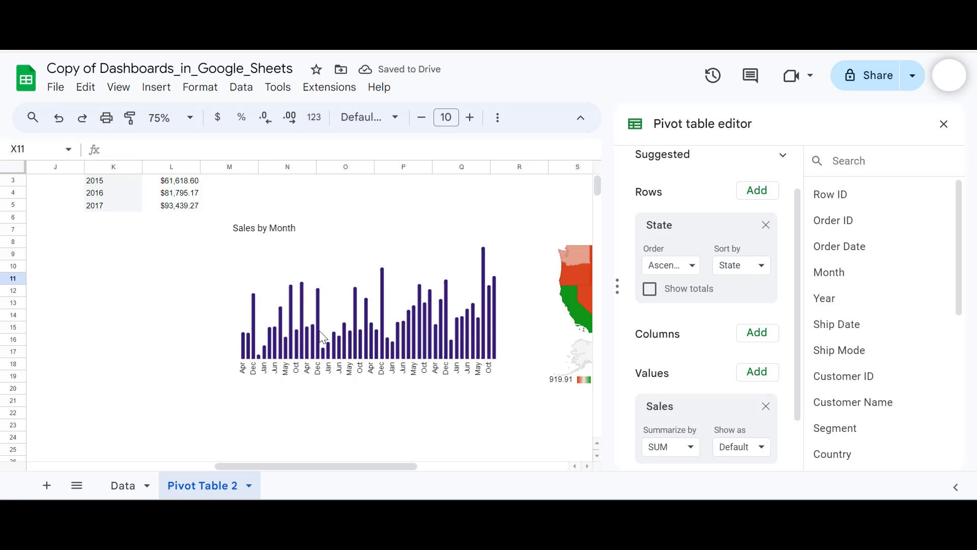
pyautogui.scroll(2, 319, 338)
pyautogui.hscroll(-3, 321, 338)
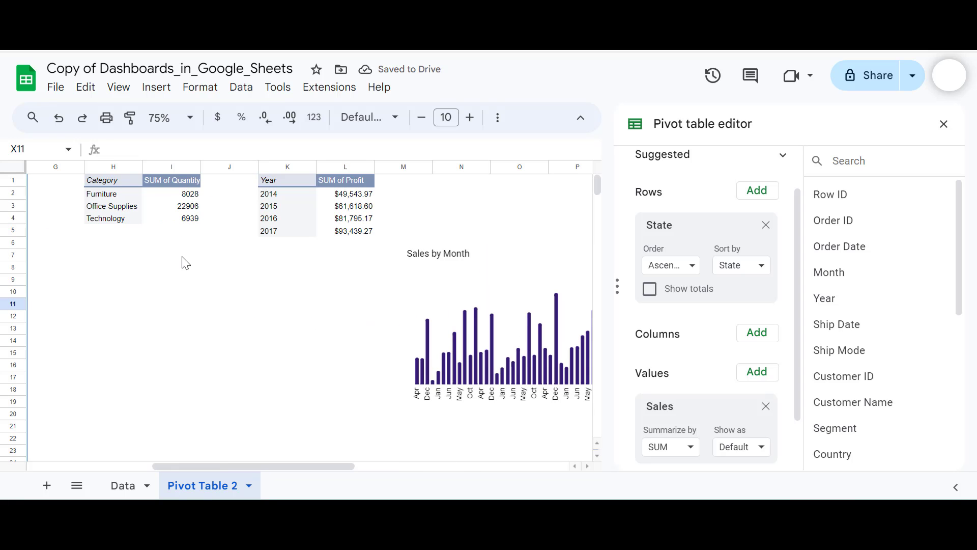
pyautogui.click(347, 224)
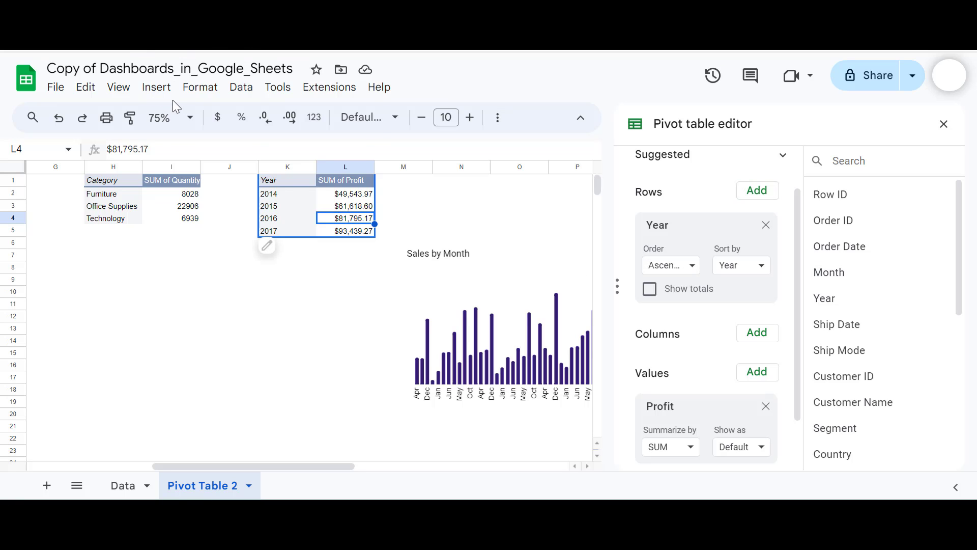
pyautogui.click(158, 91)
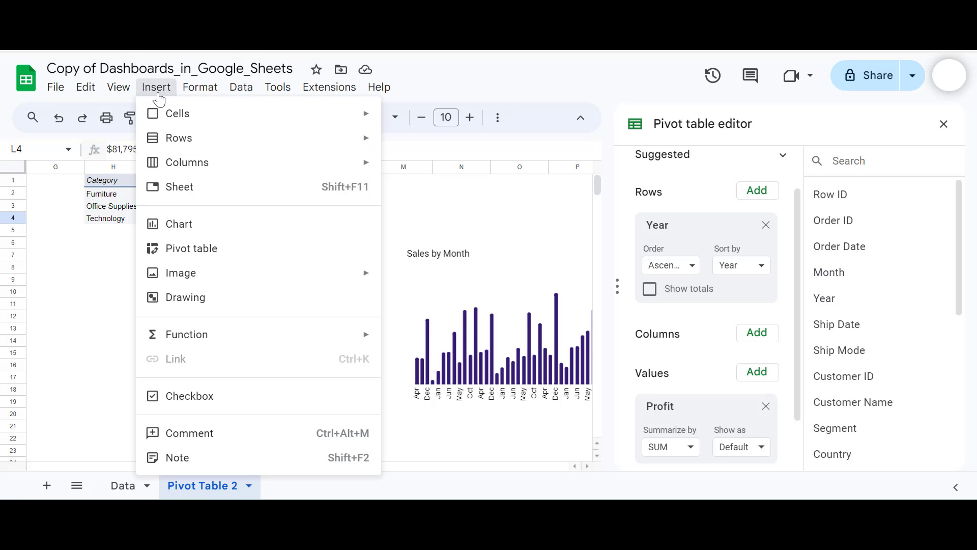
pyautogui.click(205, 236)
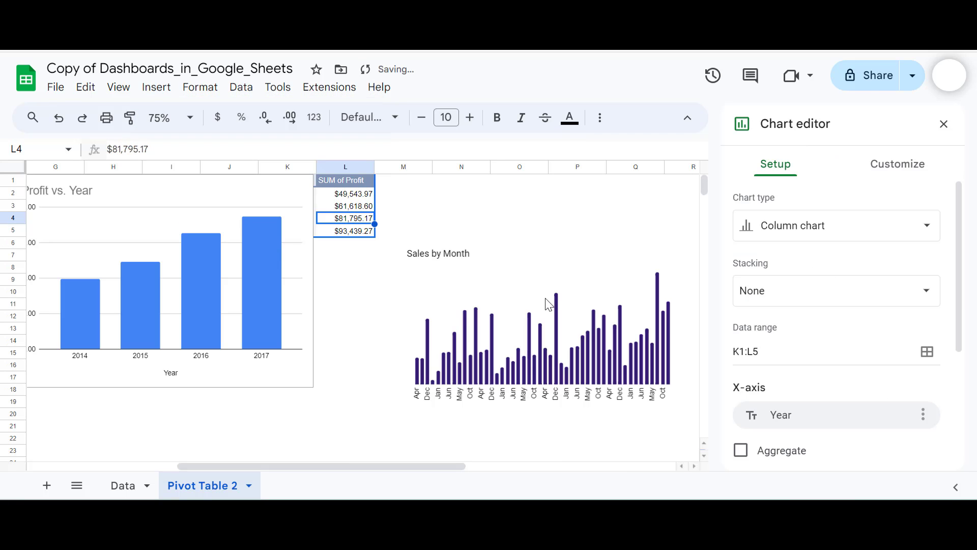
pyautogui.click(835, 230)
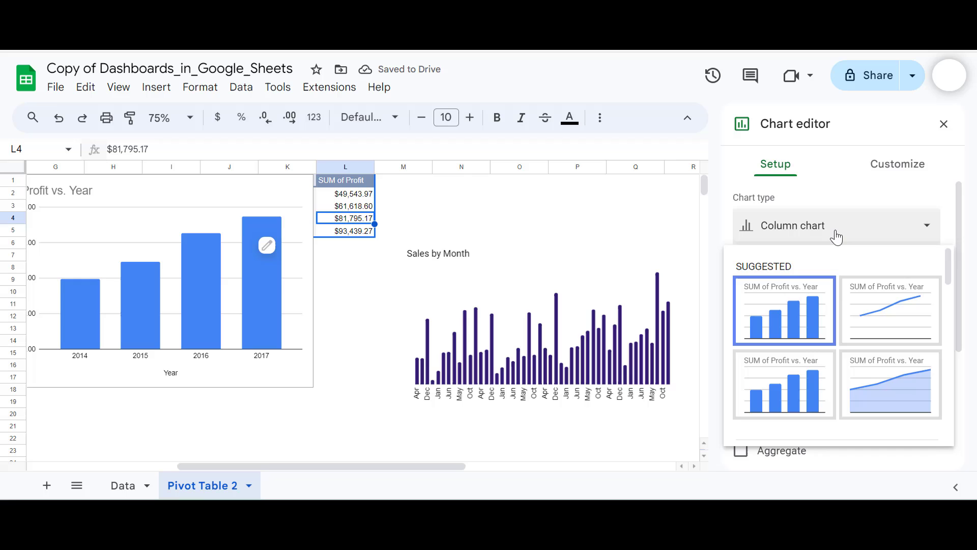
pyautogui.click(876, 398)
pyautogui.hscroll(-5, 187, 236)
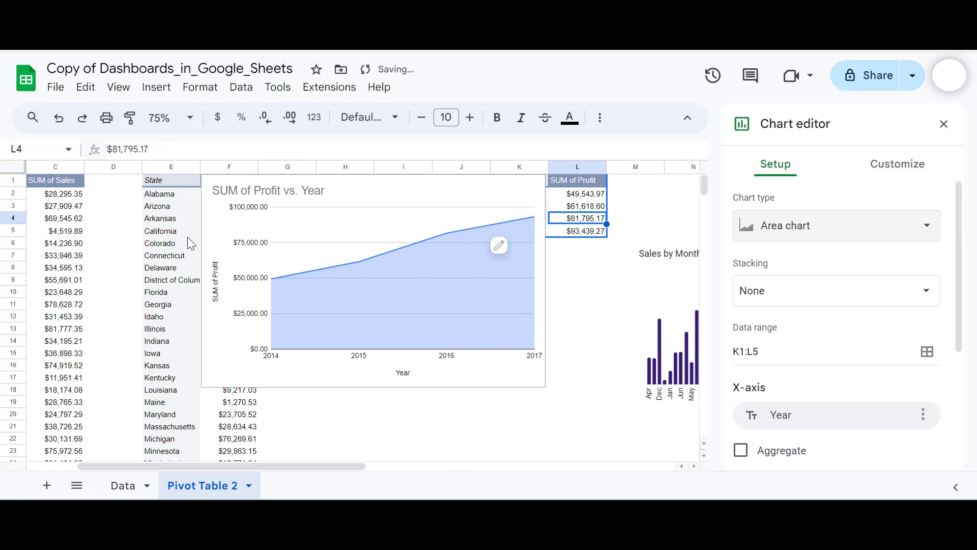
# - Change the area chart's title to "Profit by Year"
pyautogui.click(280, 196)
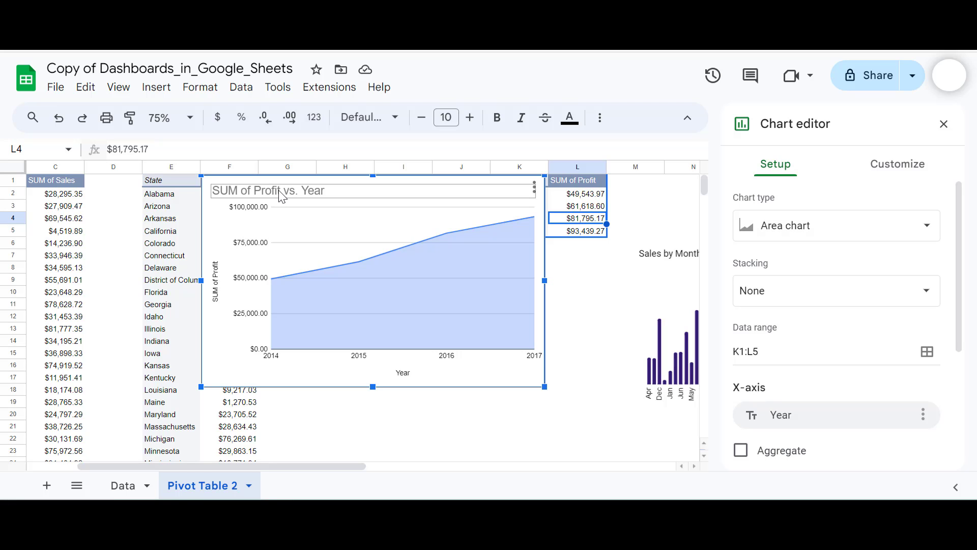
pyautogui.click(280, 196)
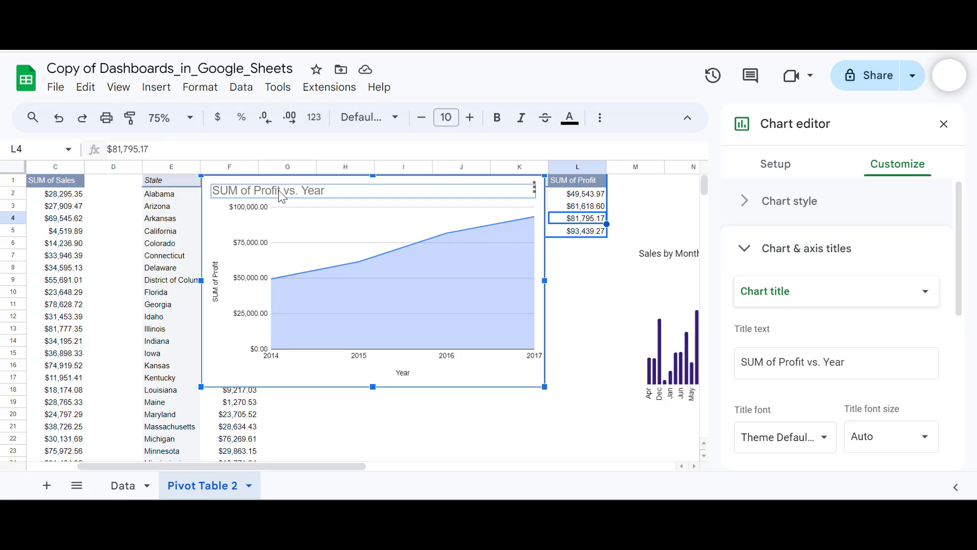
pyautogui.click(783, 361)
pyautogui.press('BackSpace')
pyautogui.press('BackSpace')
pyautogui.press('BackSpace')
pyautogui.press('BackSpace')
pyautogui.press('BackSpace')
pyautogui.press('BackSpace')
pyautogui.press('BackSpace')
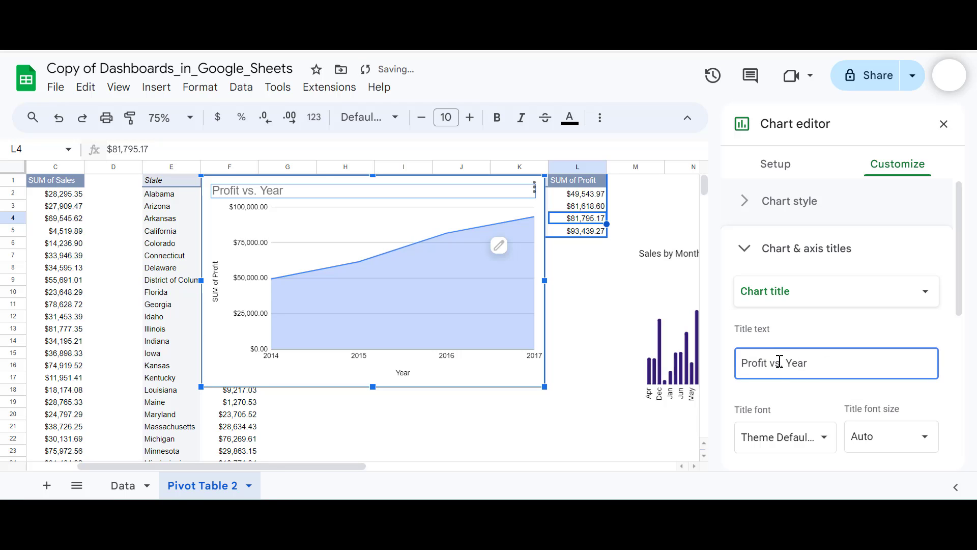
pyautogui.write('by')
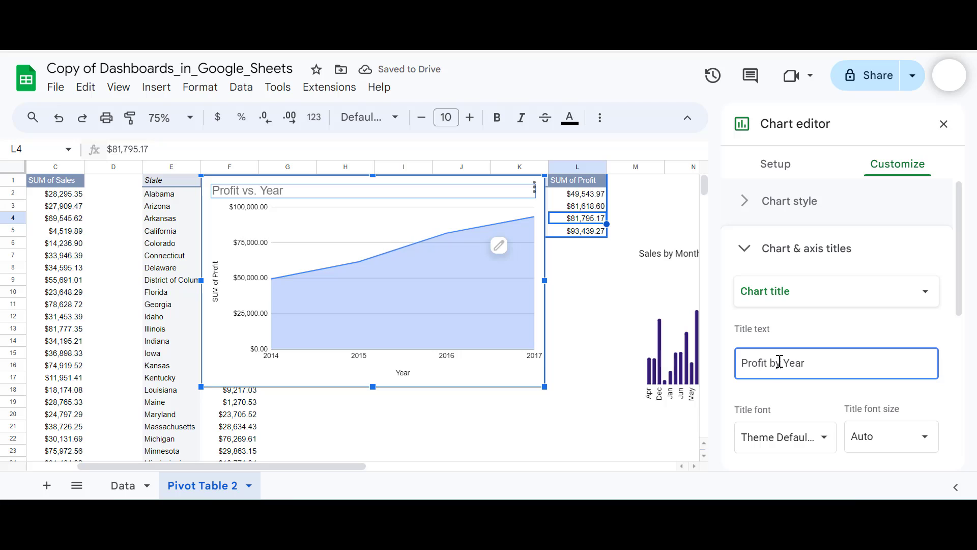
# - Set the Profit by Year chart title's font size to 16 and its text color to black
pyautogui.click(890, 441)
pyautogui.write('16')
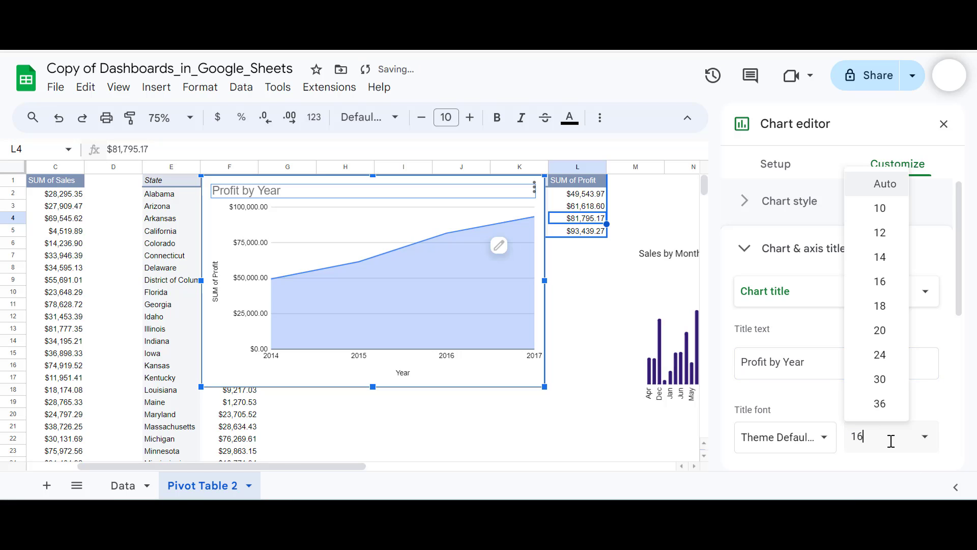
pyautogui.press('Return')
pyautogui.scroll(-3, 824, 425)
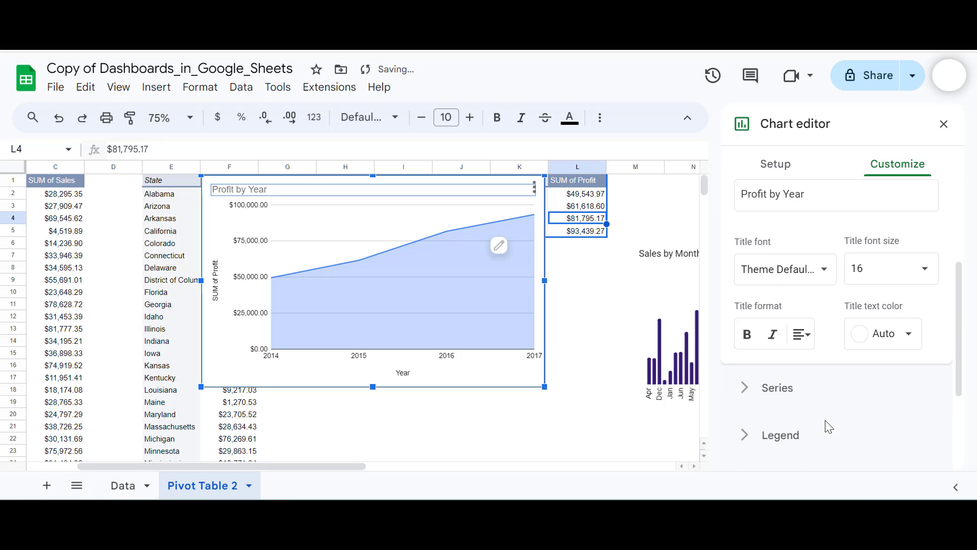
pyautogui.click(887, 337)
pyautogui.click(762, 251)
# - Set the text color of the Profit by Year chart's vertical axis labels to white
pyautogui.click(251, 258)
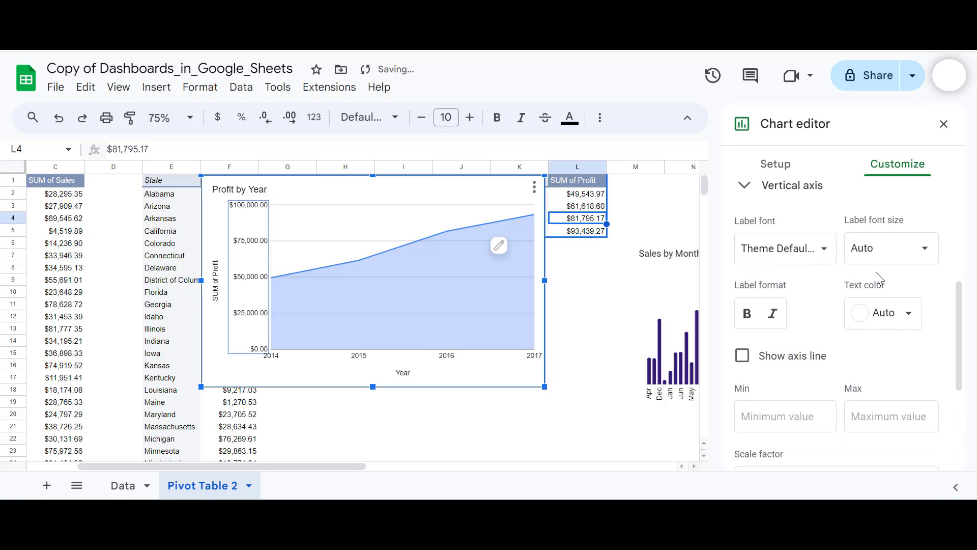
pyautogui.click(910, 321)
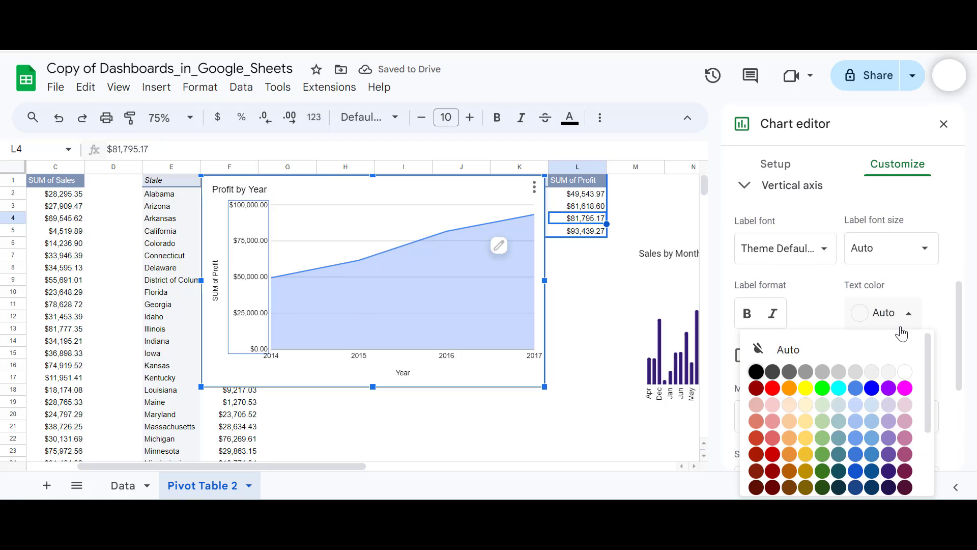
pyautogui.click(905, 371)
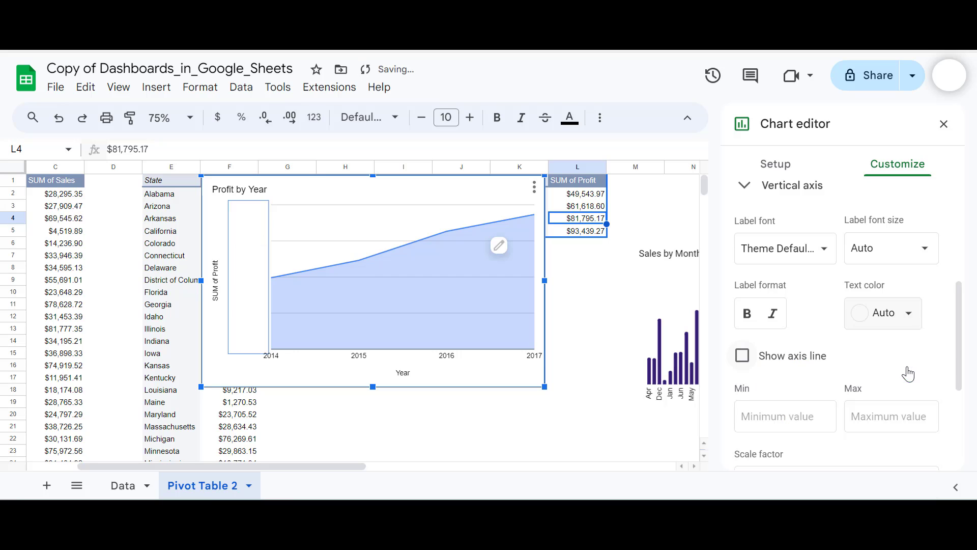
# - Delete the vertical and horizontal axis titles from the Profit by Year chart
pyautogui.click(215, 288)
pyautogui.press('Delete')
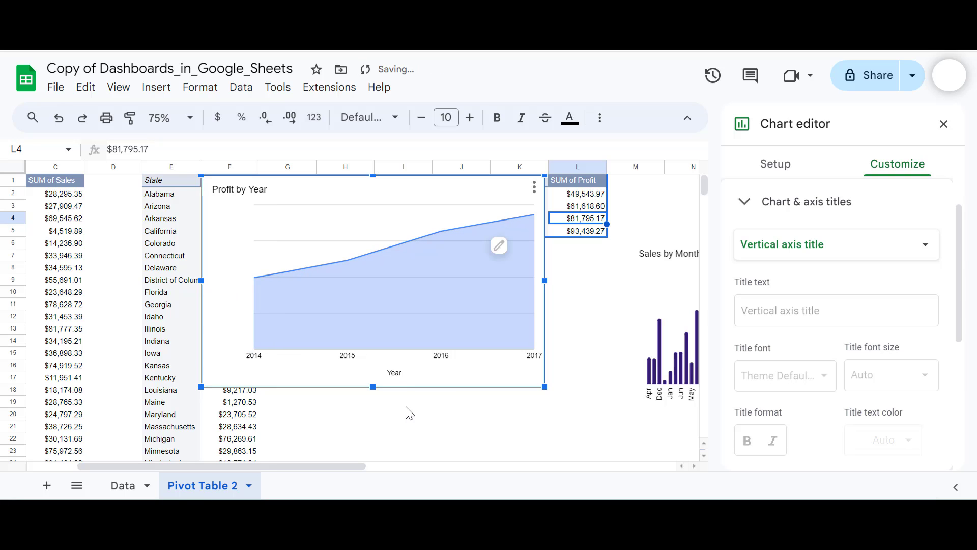
pyautogui.click(394, 373)
pyautogui.press('Delete')
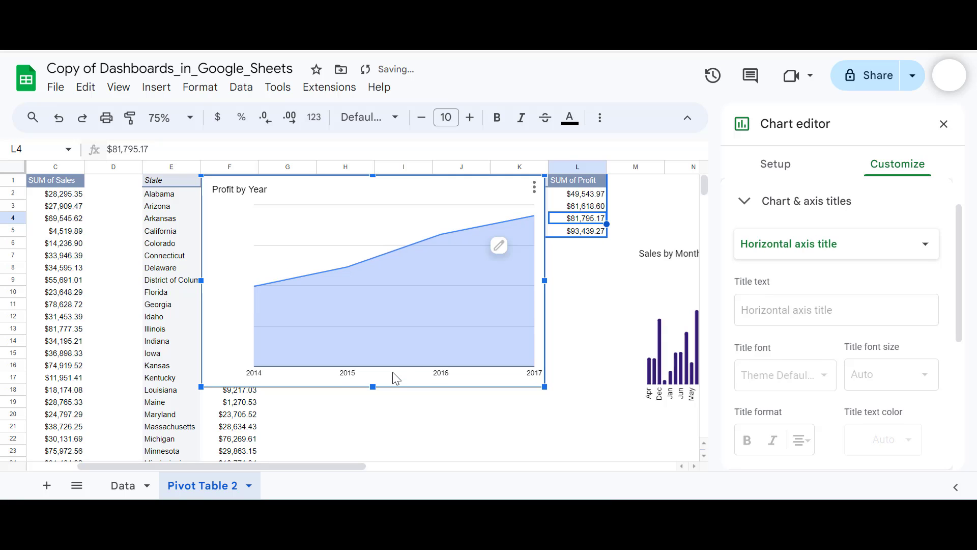
# - Turn off the Profit by Year chart's major gridlines and extend its plot area to the chart's left edge
pyautogui.click(322, 247)
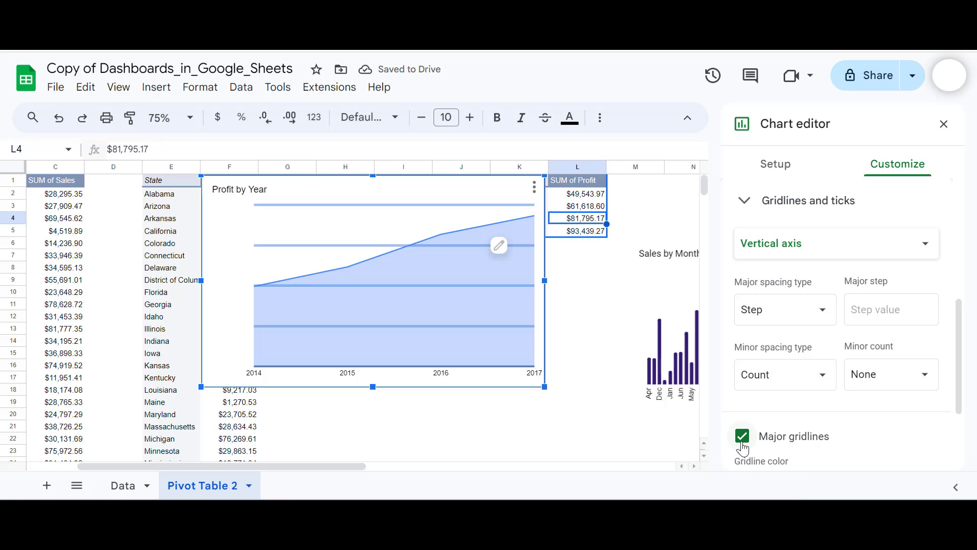
pyautogui.click(742, 438)
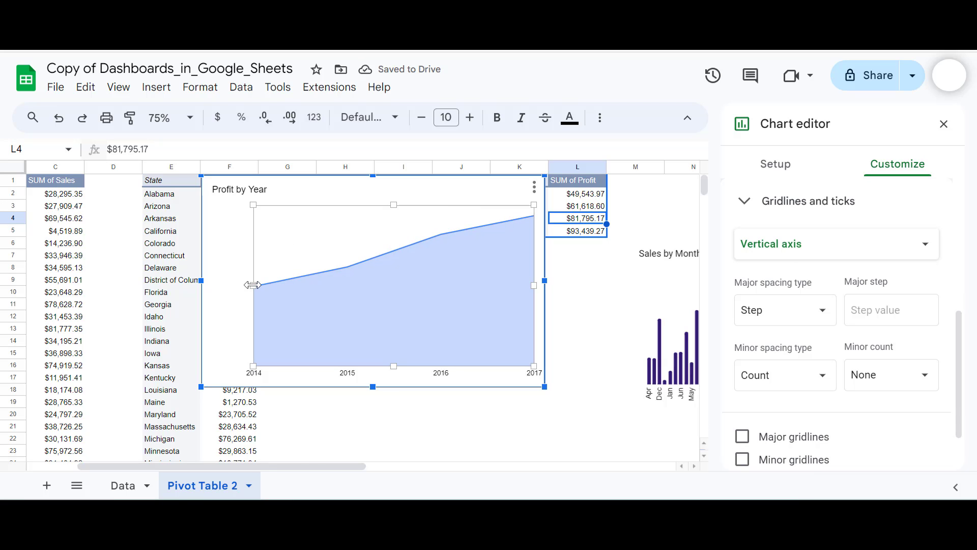
pyautogui.moveTo(253, 288); pyautogui.dragTo(214, 287)
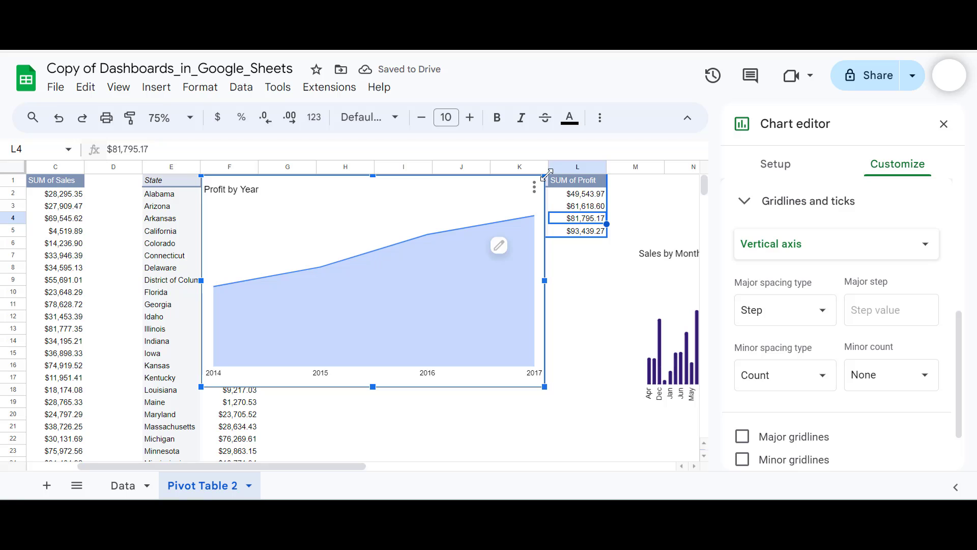
# - Shrink the Profit by Year chart proportionally to about 63 percent and move it to about columns P to S, starting near row 5
pyautogui.moveTo(545, 175); pyautogui.dragTo(417, 251)
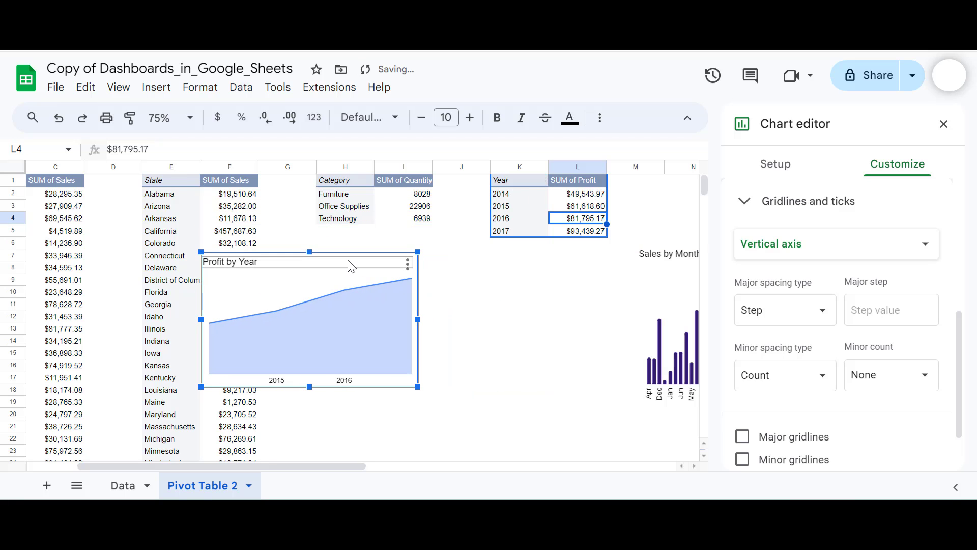
pyautogui.moveTo(316, 279); pyautogui.dragTo(603, 306)
pyautogui.hscroll(8, 604, 304)
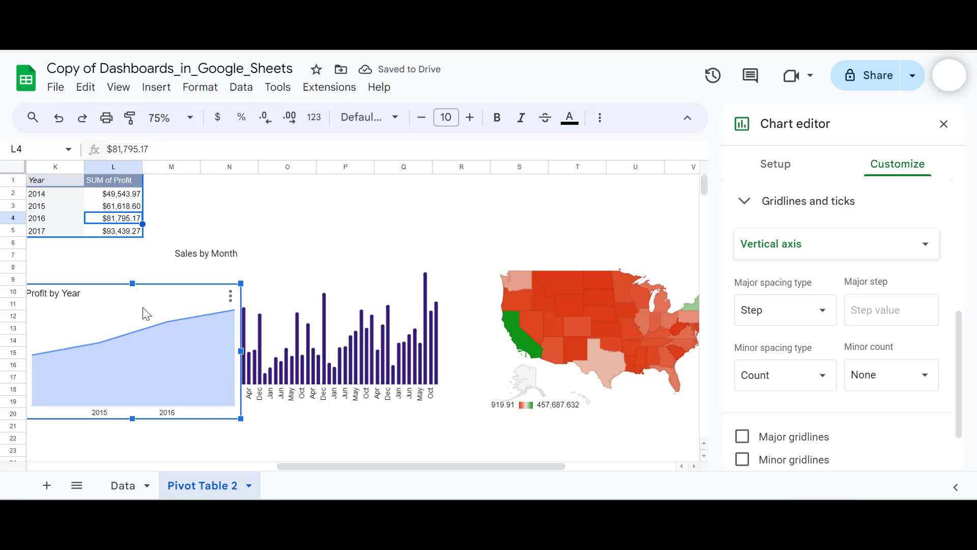
pyautogui.moveTo(147, 301); pyautogui.dragTo(458, 248)
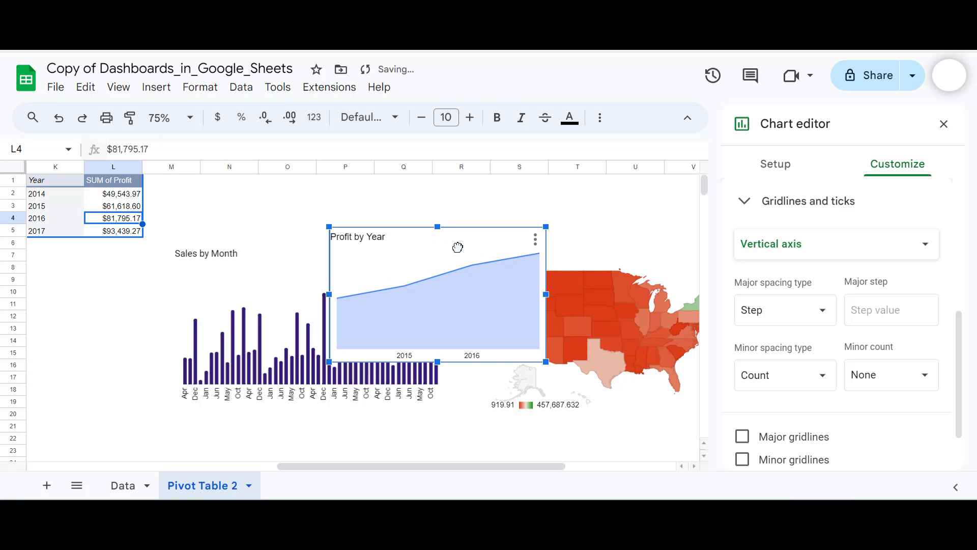
# - Move the Sales by Month chart up and to the right so it starts in column N near row 2
pyautogui.hscroll(1, 457, 247)
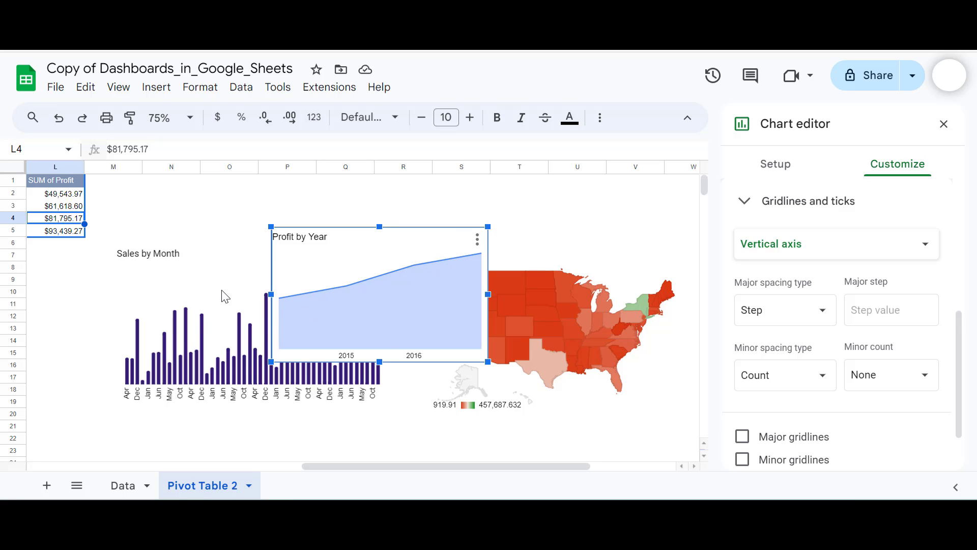
pyautogui.moveTo(224, 295); pyautogui.dragTo(273, 231)
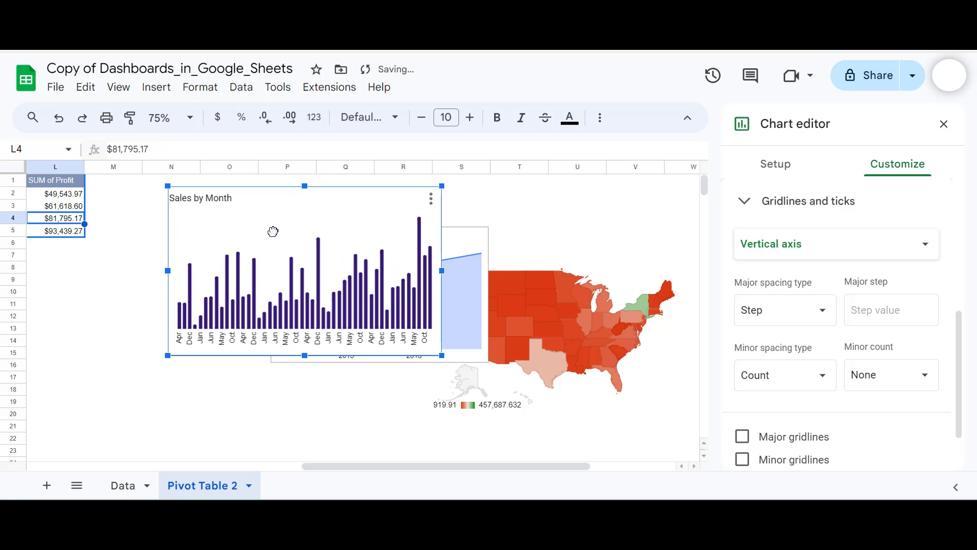
# - Move the Profit by Year chart directly below Sales by Month and resize it to span about columns N to R, rows 15 to 22
pyautogui.click(473, 245)
pyautogui.click(477, 237)
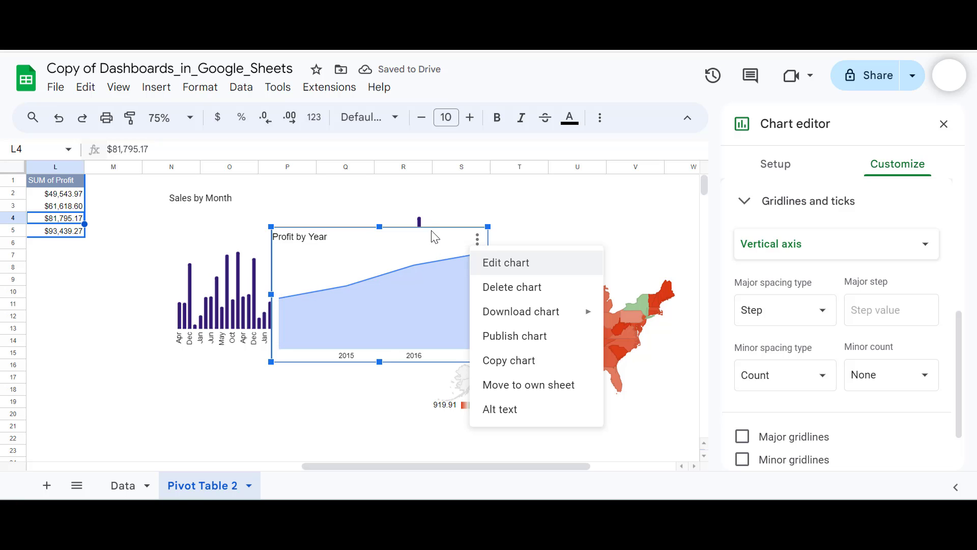
pyautogui.moveTo(477, 242); pyautogui.dragTo(383, 375)
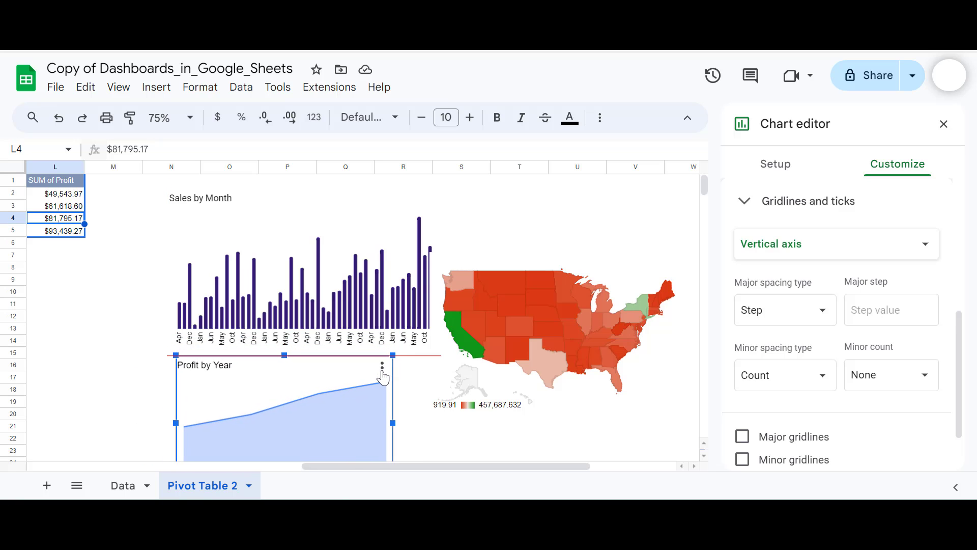
pyautogui.scroll(-1, 356, 405)
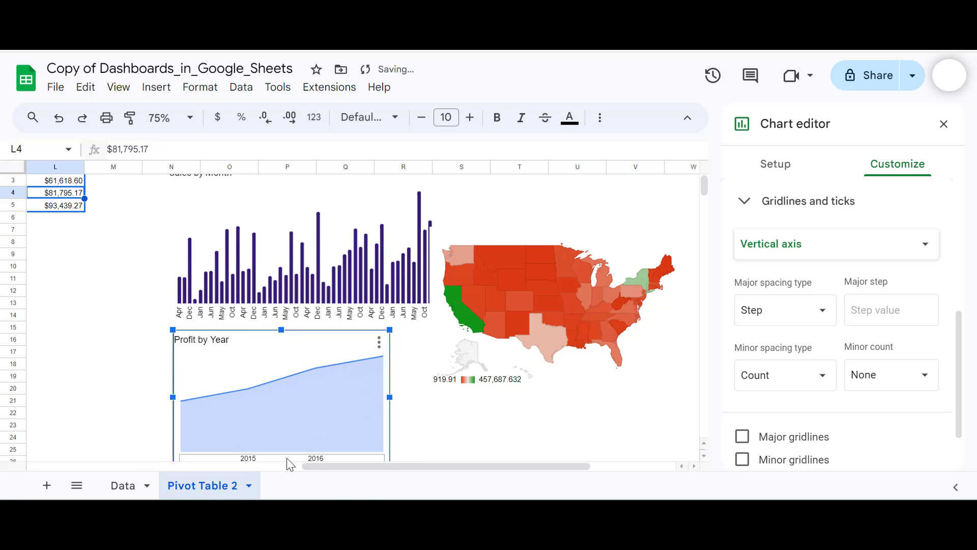
pyautogui.scroll(-1, 285, 451)
pyautogui.moveTo(281, 439); pyautogui.dragTo(280, 394)
pyautogui.moveTo(389, 347); pyautogui.dragTo(429, 349)
pyautogui.scroll(2, 436, 350)
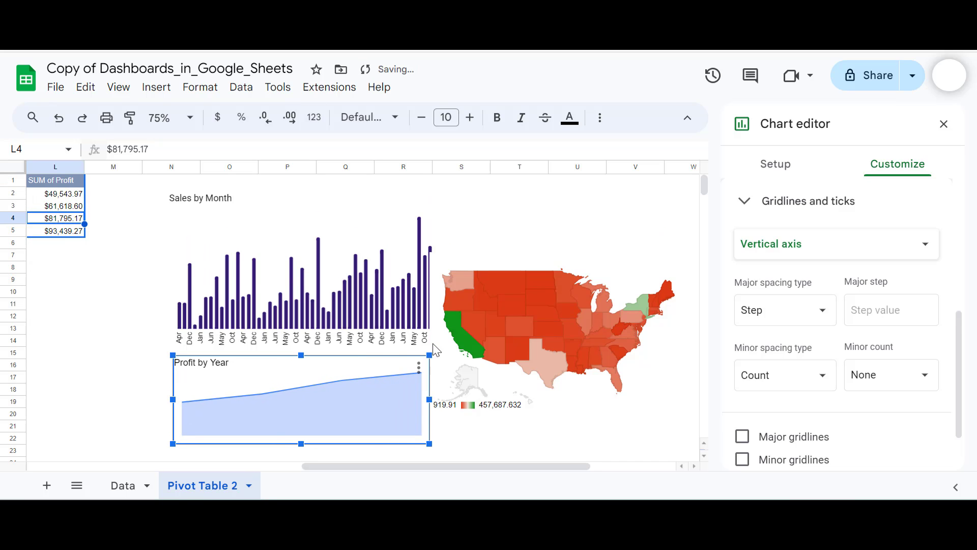
# - Move the US sales map beside the other two charts and stretch it to span about columns S to W, rows 3 to 22
pyautogui.click(502, 304)
pyautogui.hscroll(2, 502, 303)
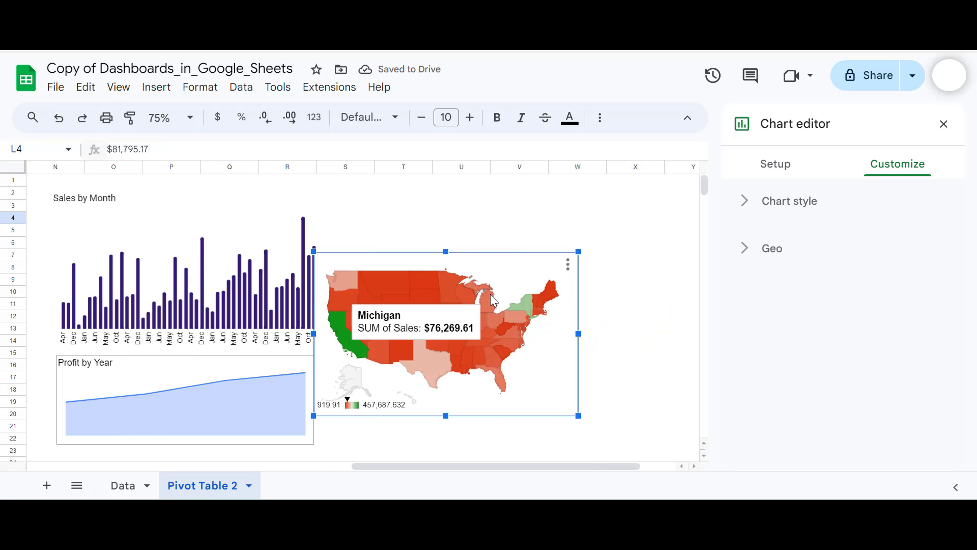
pyautogui.moveTo(490, 294); pyautogui.dragTo(501, 243)
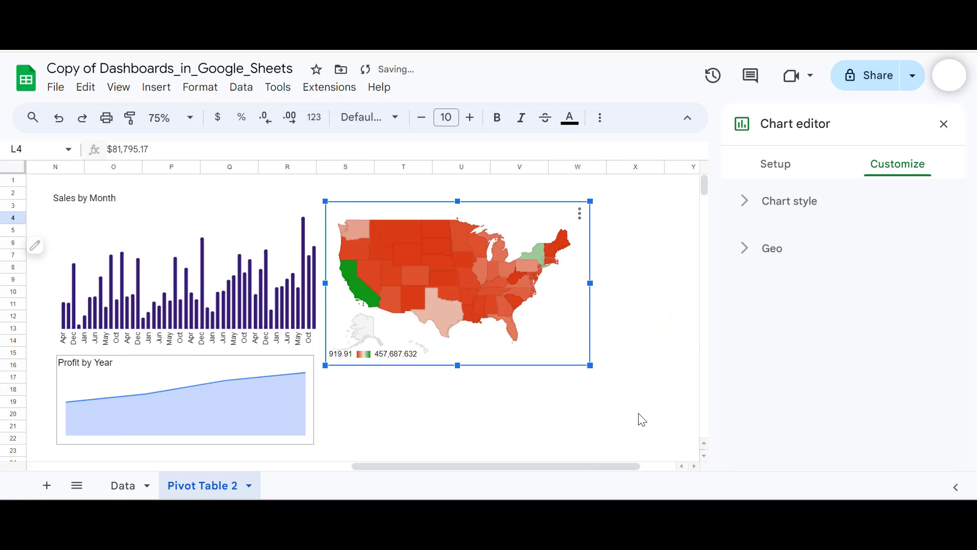
pyautogui.moveTo(459, 363); pyautogui.dragTo(458, 449)
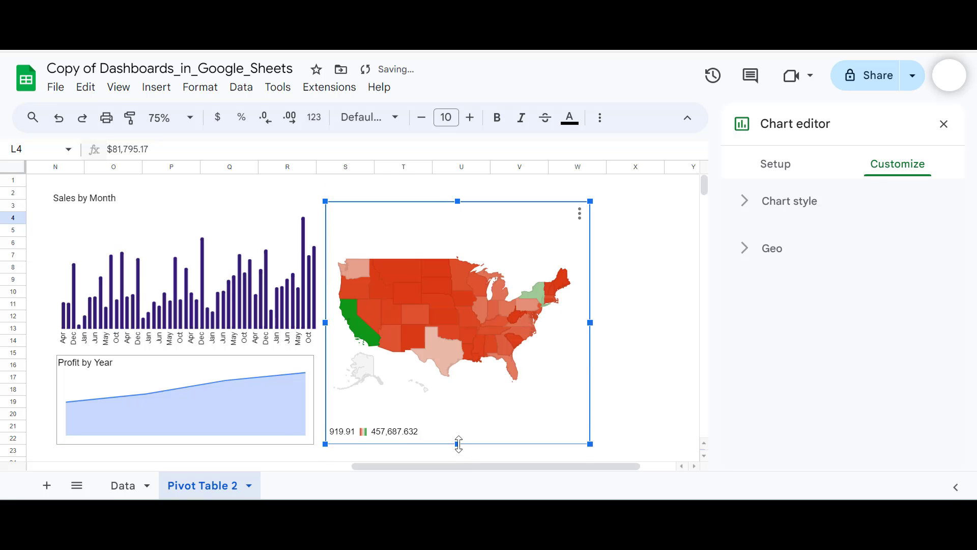
# - Set the Profit by Year chart's border color to None
pyautogui.click(307, 366)
pyautogui.click(774, 165)
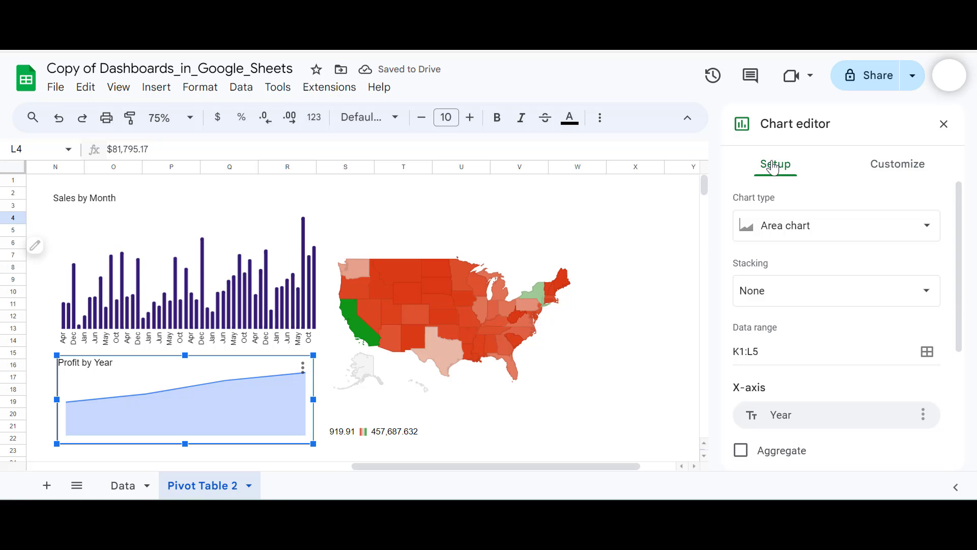
pyautogui.click(898, 164)
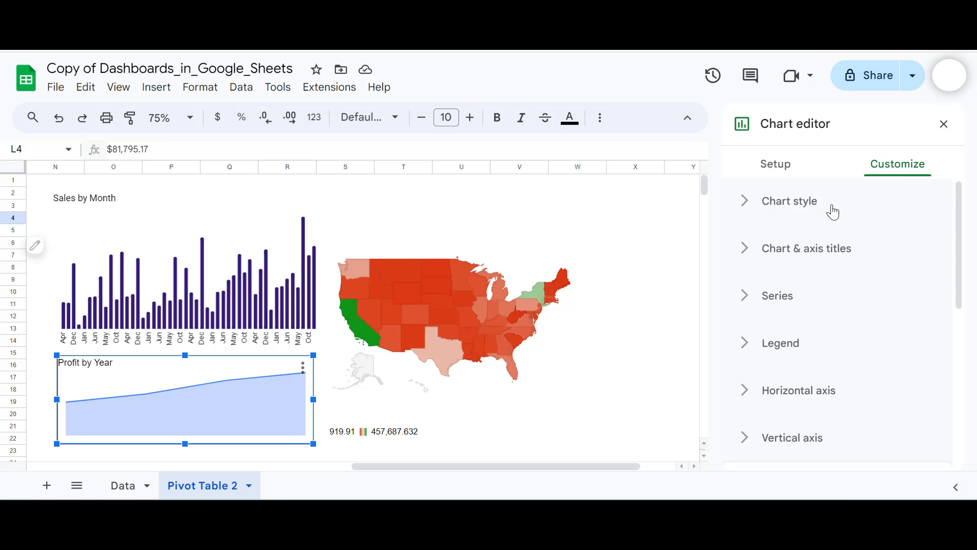
pyautogui.click(801, 203)
pyautogui.click(771, 328)
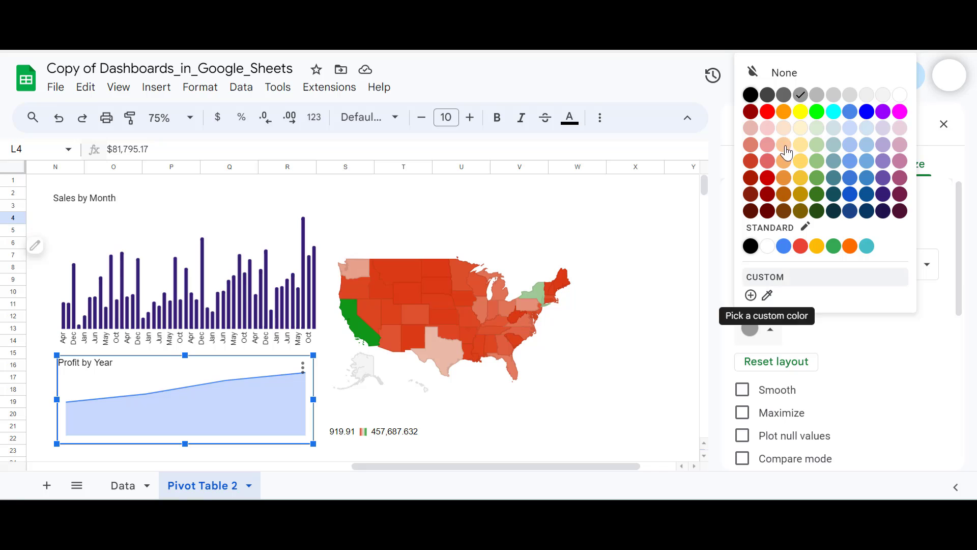
pyautogui.click(786, 75)
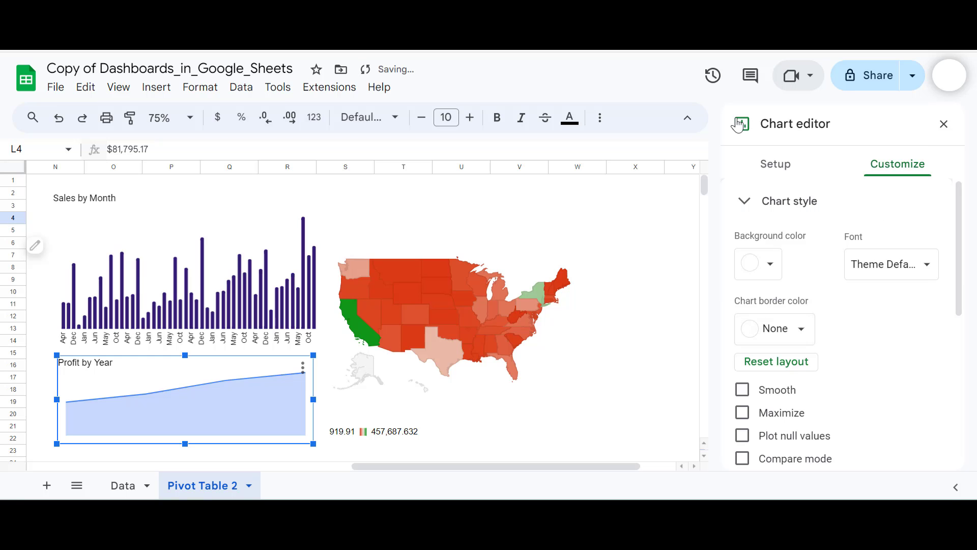
pyautogui.click(649, 385)
# - Insert a chart of quantity by category from the pivot table in H1:I4
pyautogui.hscroll(-1, 473, 373)
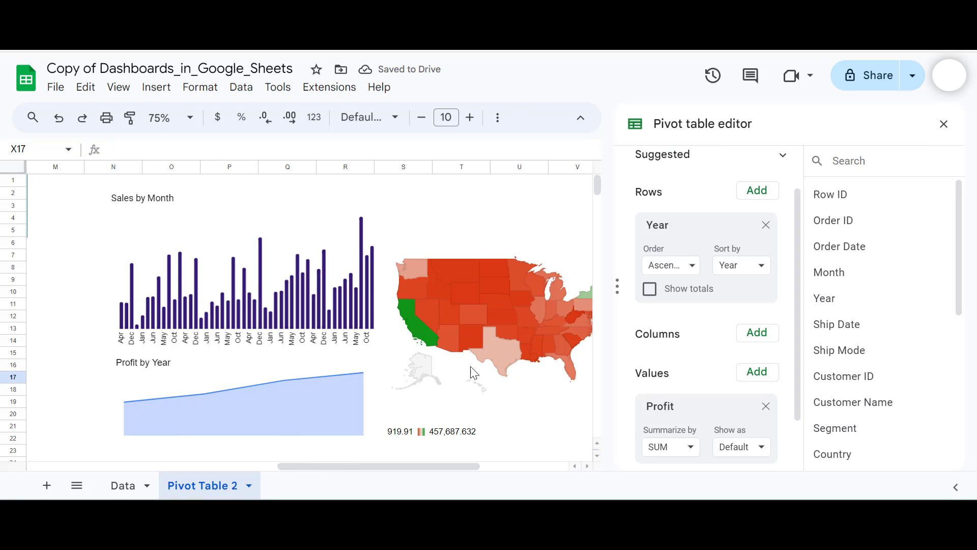
pyautogui.hscroll(-5, 473, 373)
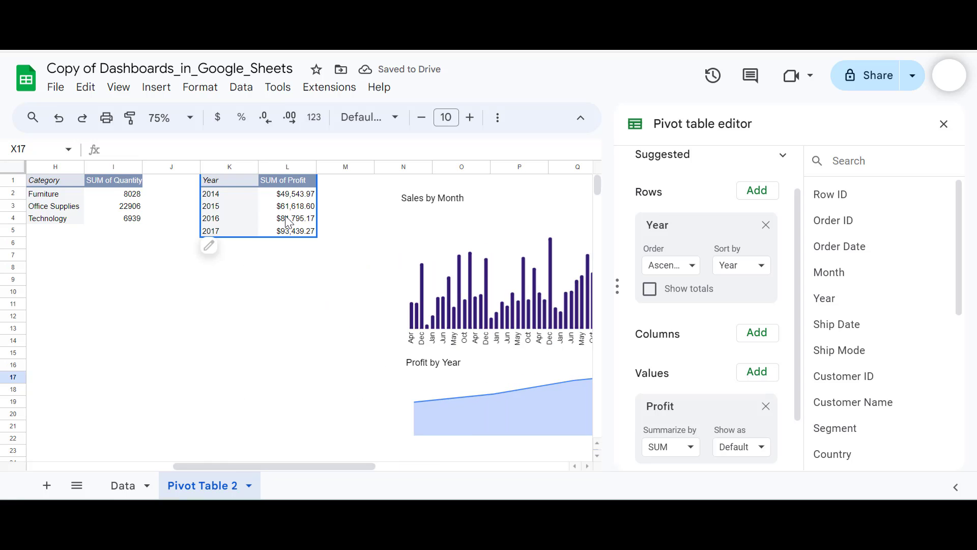
pyautogui.hscroll(-2, 288, 222)
pyautogui.click(179, 209)
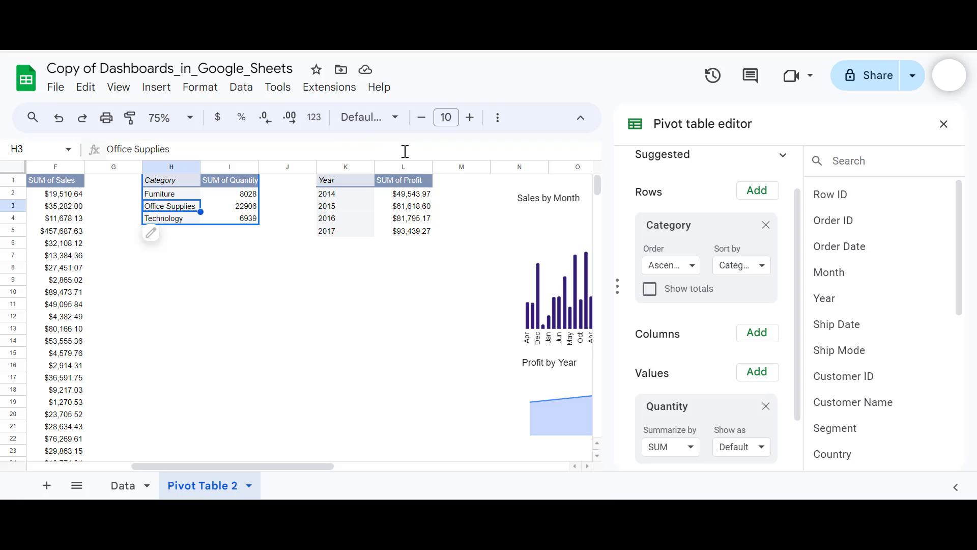
pyautogui.click(159, 92)
pyautogui.click(215, 227)
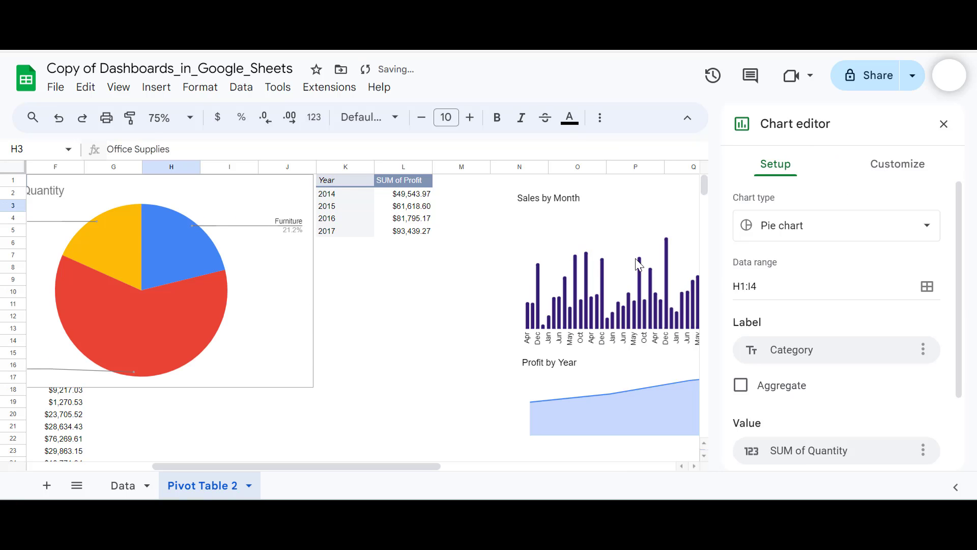
# - Change the quantity chart's type to Doughnut chart and delete its legend labels
pyautogui.click(818, 233)
pyautogui.scroll(-5, 808, 335)
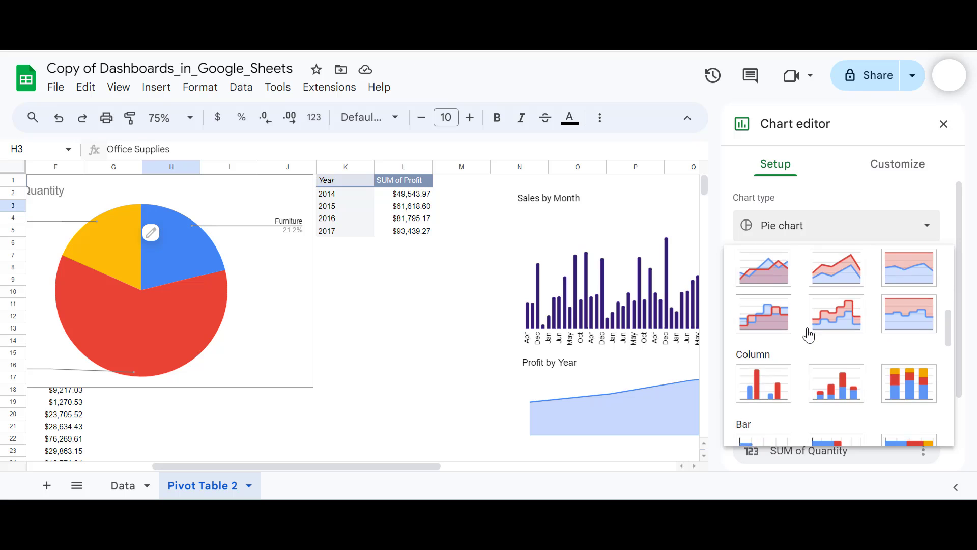
pyautogui.scroll(-4, 809, 335)
pyautogui.click(829, 334)
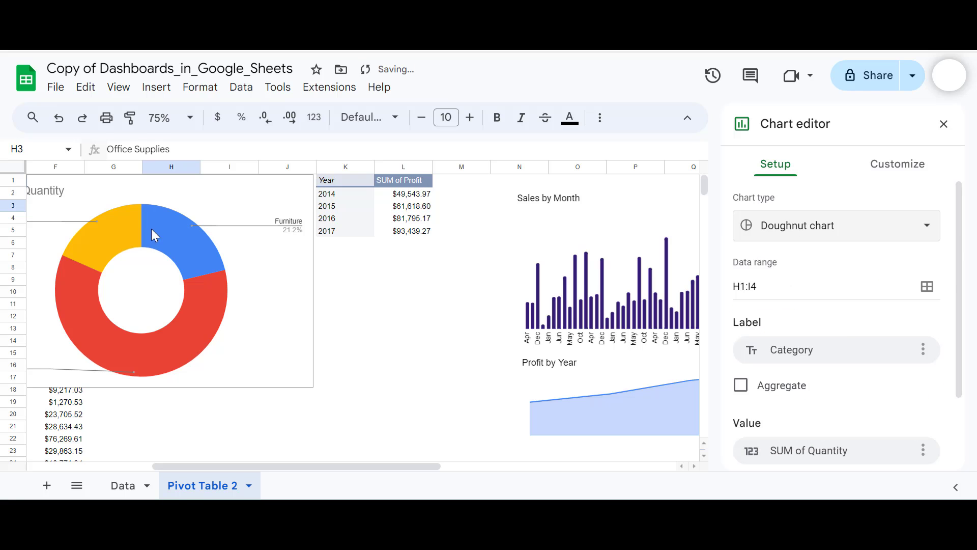
pyautogui.click(286, 225)
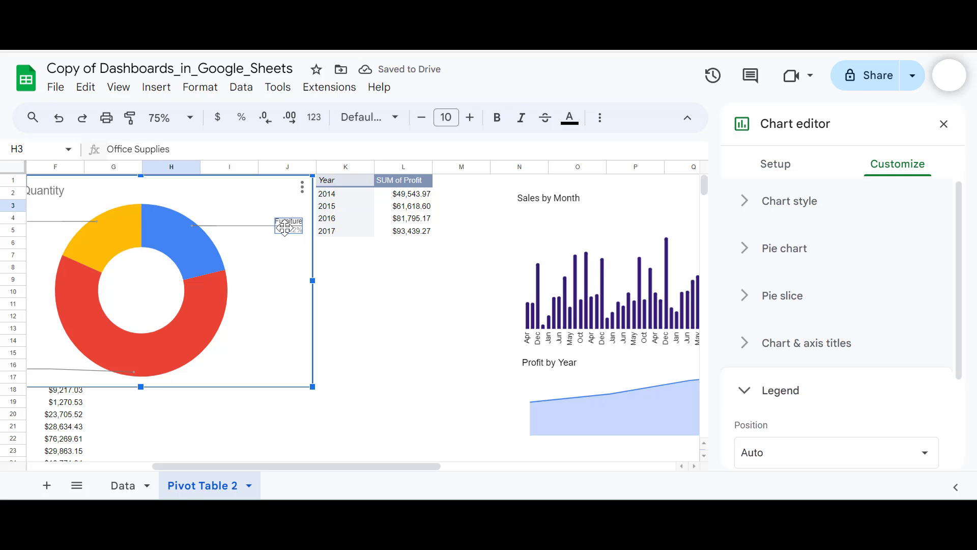
pyautogui.press('Delete')
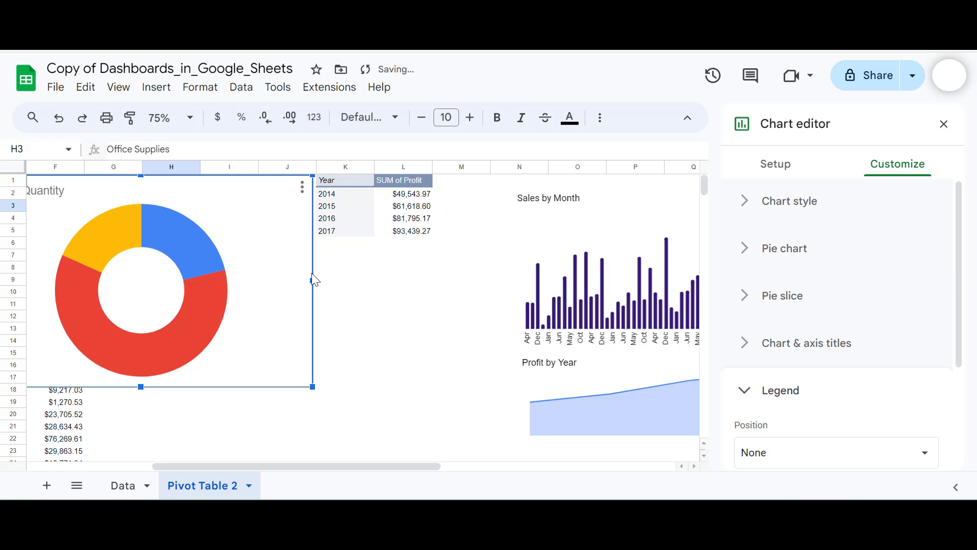
# - Narrow the doughnut chart and move it to about columns I to M, starting near row 5
pyautogui.moveTo(312, 275); pyautogui.dragTo(207, 267)
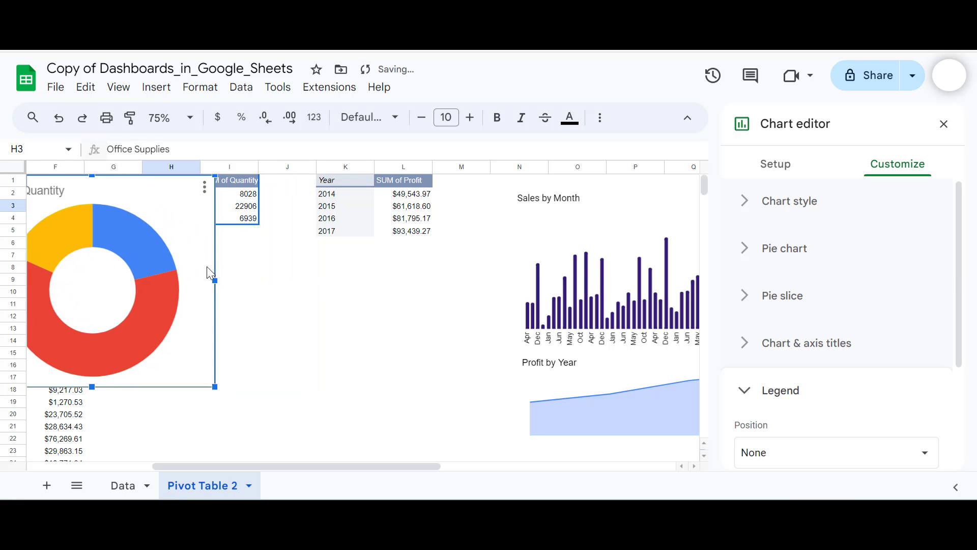
pyautogui.moveTo(263, 253); pyautogui.dragTo(473, 290)
# - Replace the doughnut chart's title with "Quantity Sold by Product"
pyautogui.click(288, 240)
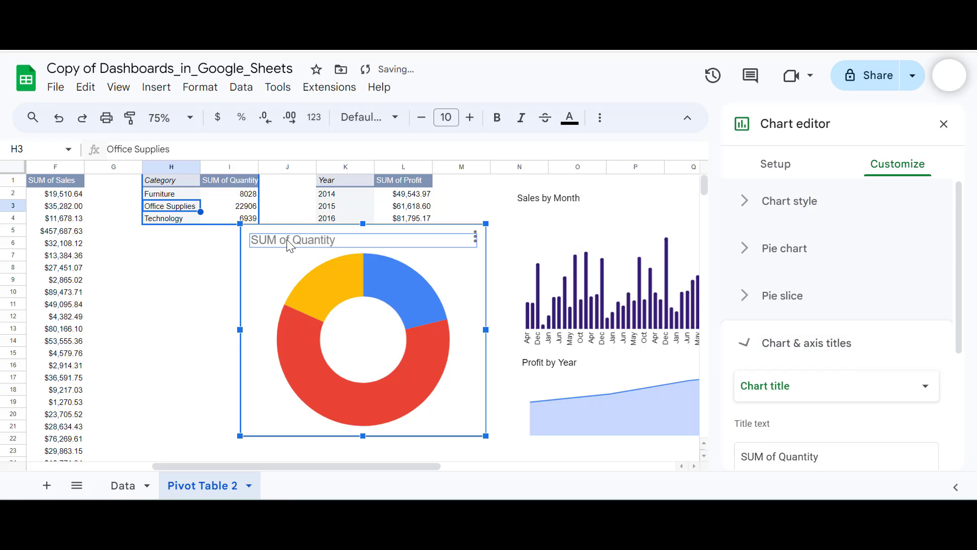
pyautogui.doubleClick(288, 242)
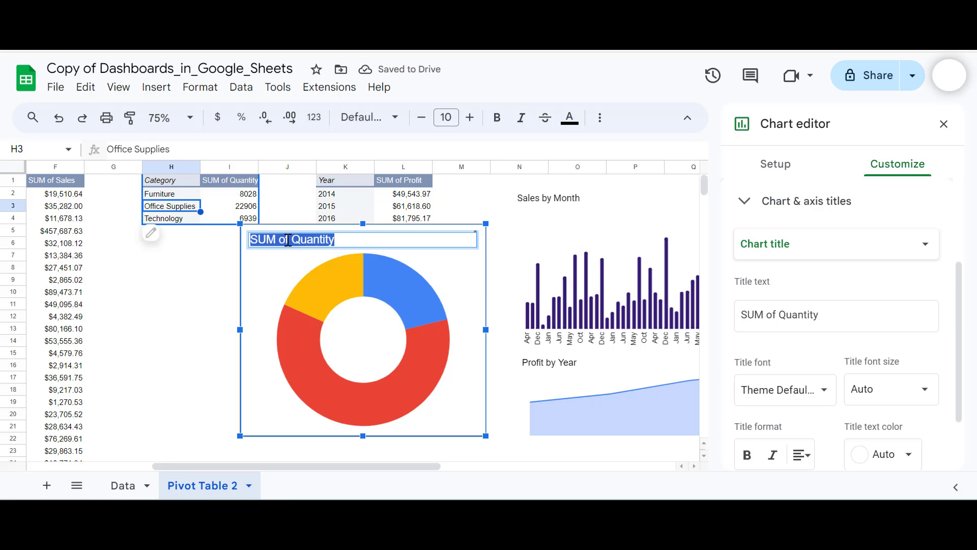
pyautogui.write('Quantity ')
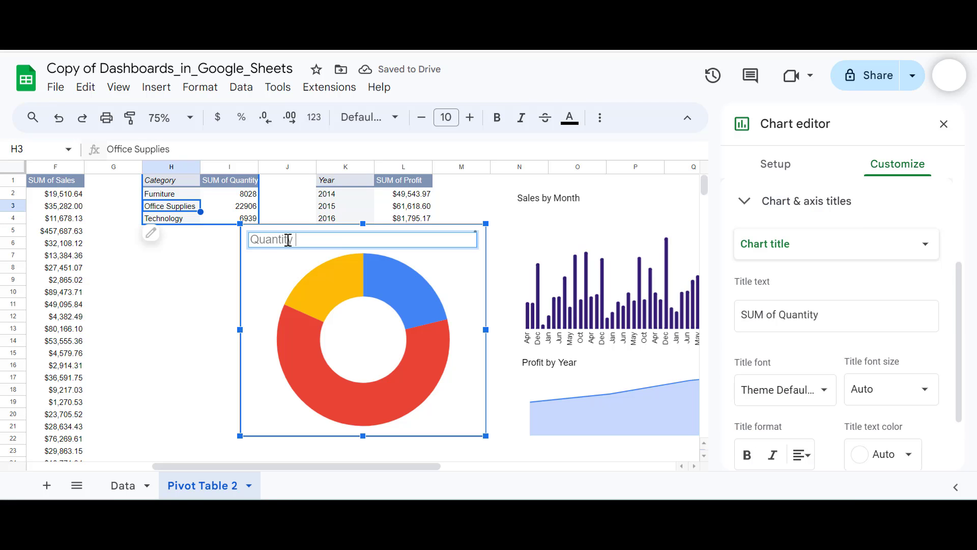
pyautogui.write('Sold by Product')
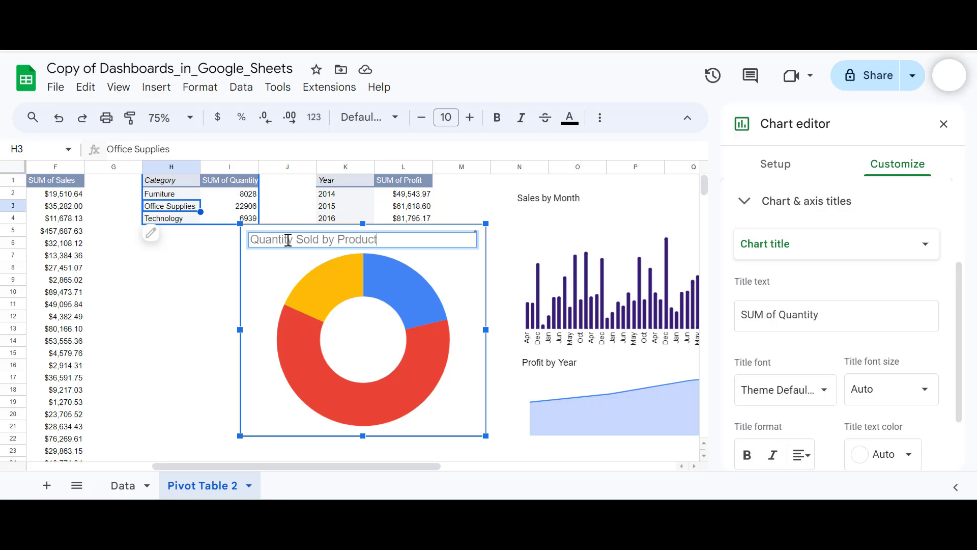
# - Set the doughnut chart's title font size to 16 and its text color to black
pyautogui.click(915, 392)
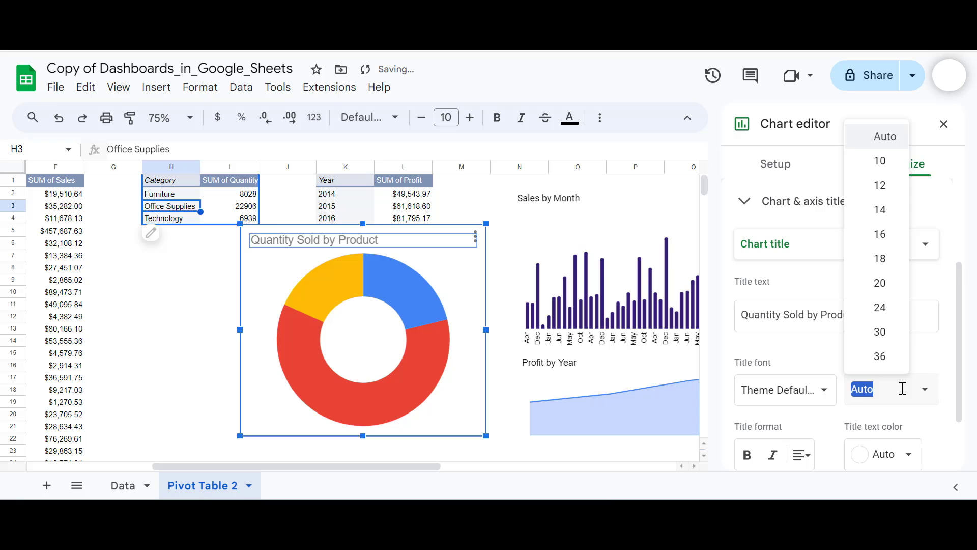
pyautogui.write('16')
pyautogui.press('Return')
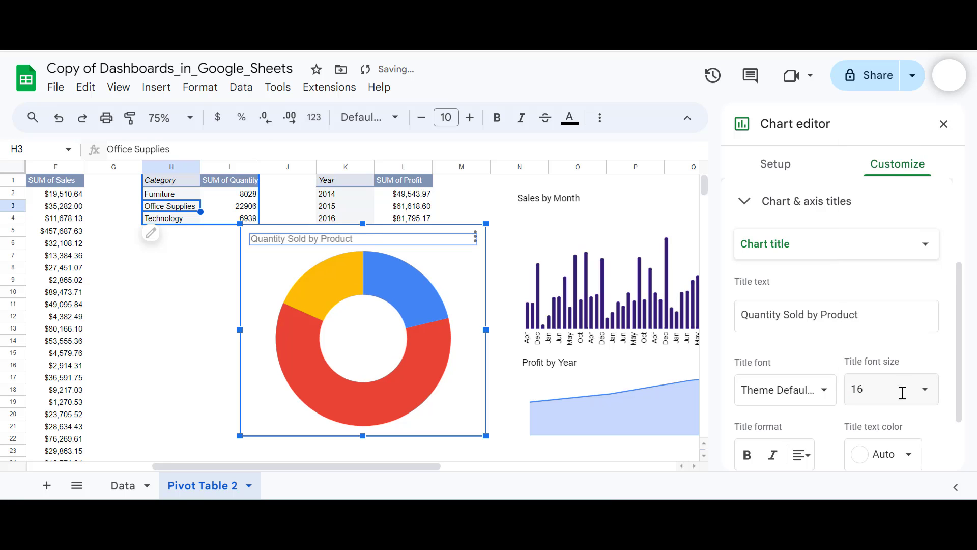
pyautogui.click(893, 455)
pyautogui.click(755, 372)
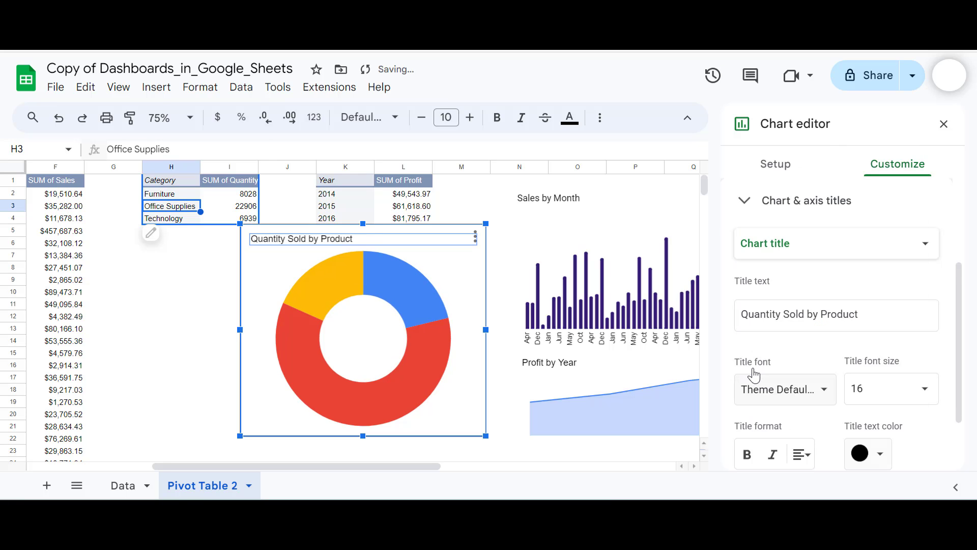
# - Recolor the doughnut slices: Office Supplies light red, Furniture light blue and Technology light yellow
pyautogui.click(423, 360)
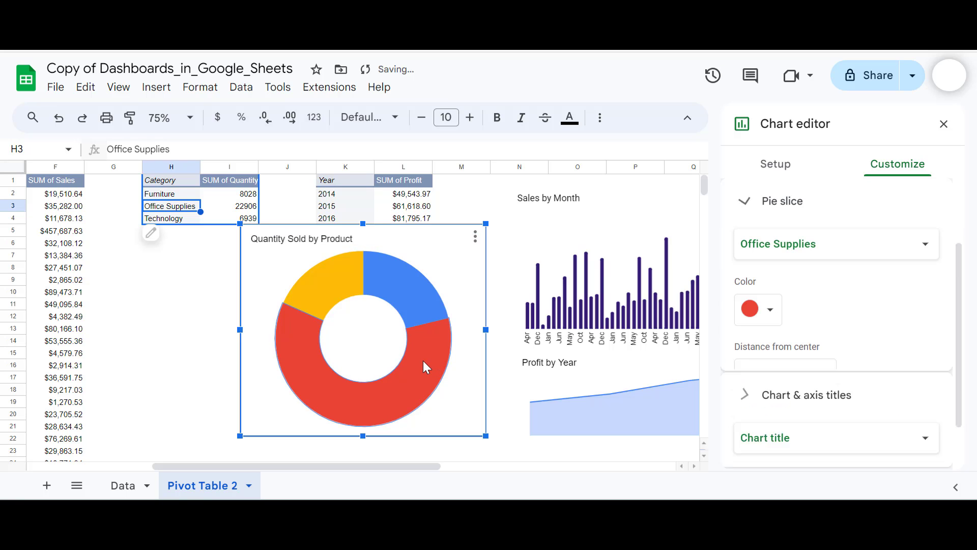
pyautogui.click(768, 315)
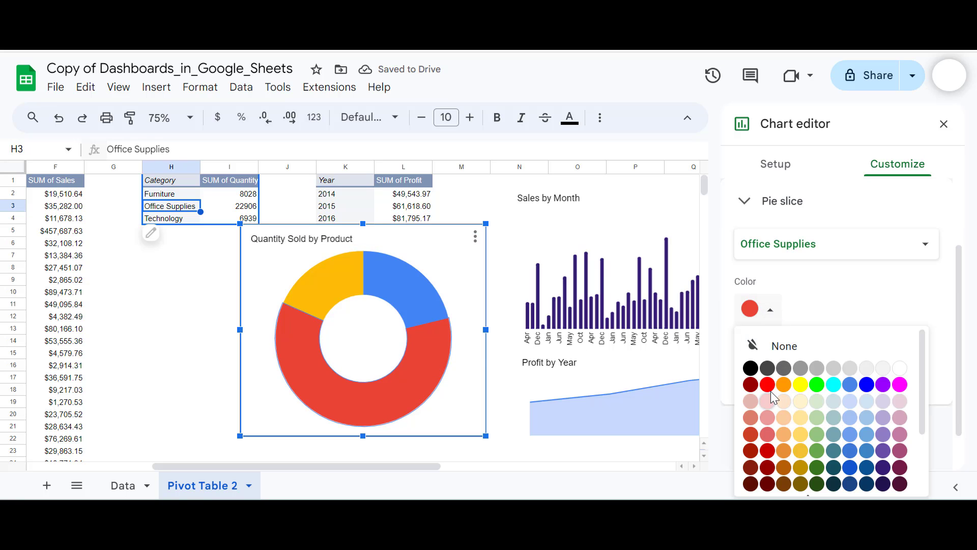
pyautogui.click(768, 417)
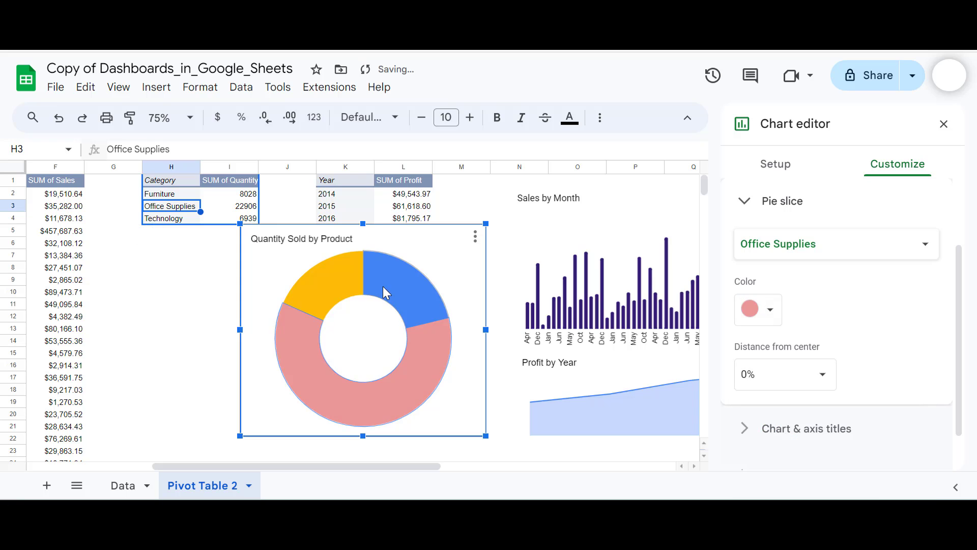
pyautogui.click(400, 295)
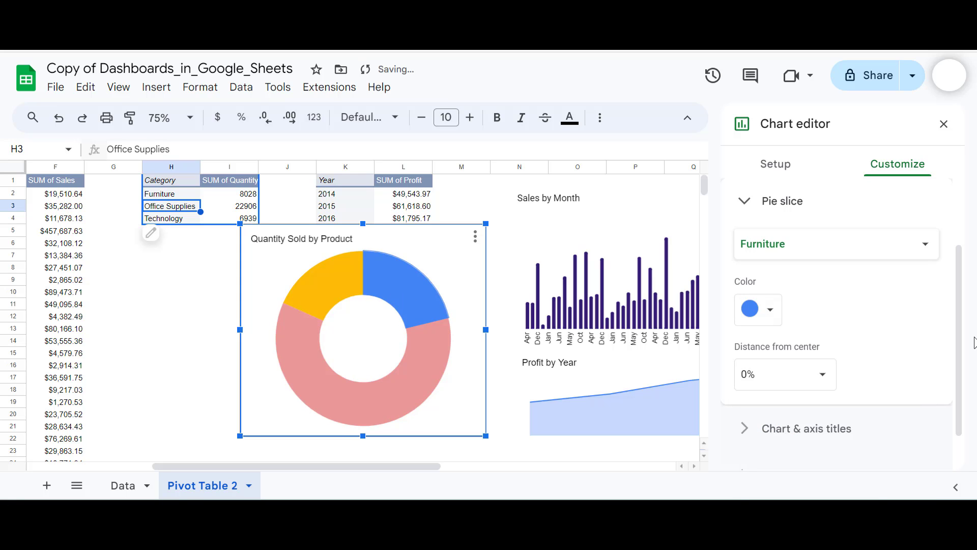
pyautogui.click(770, 312)
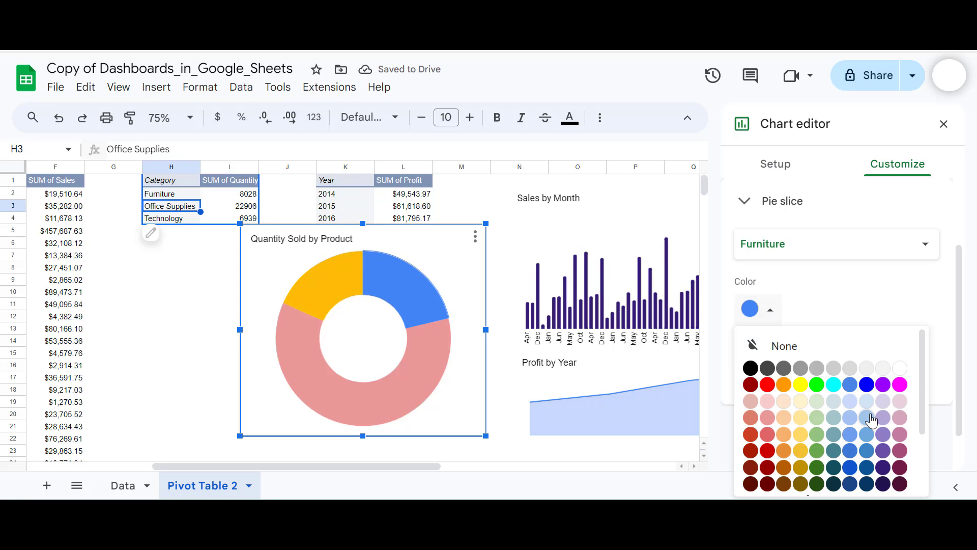
pyautogui.click(849, 434)
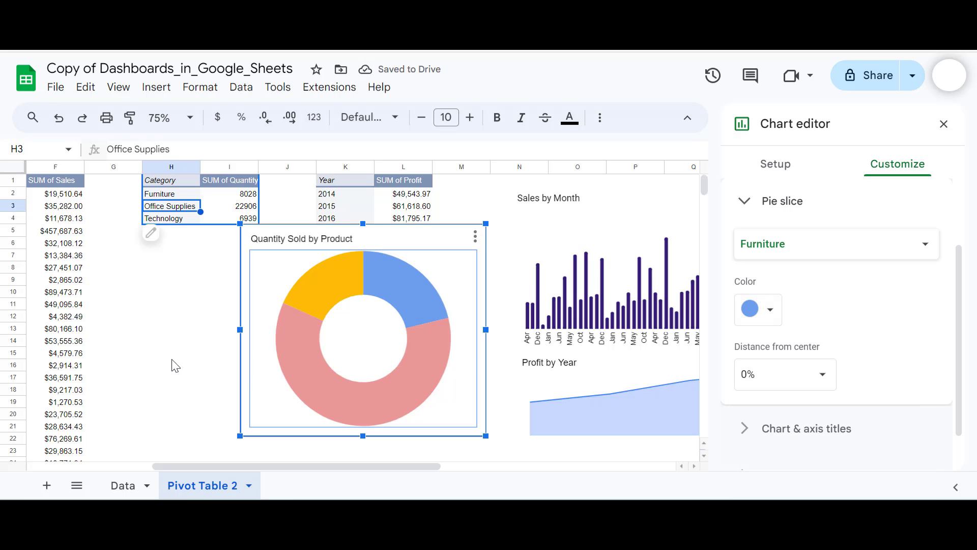
pyautogui.click(341, 276)
pyautogui.click(758, 310)
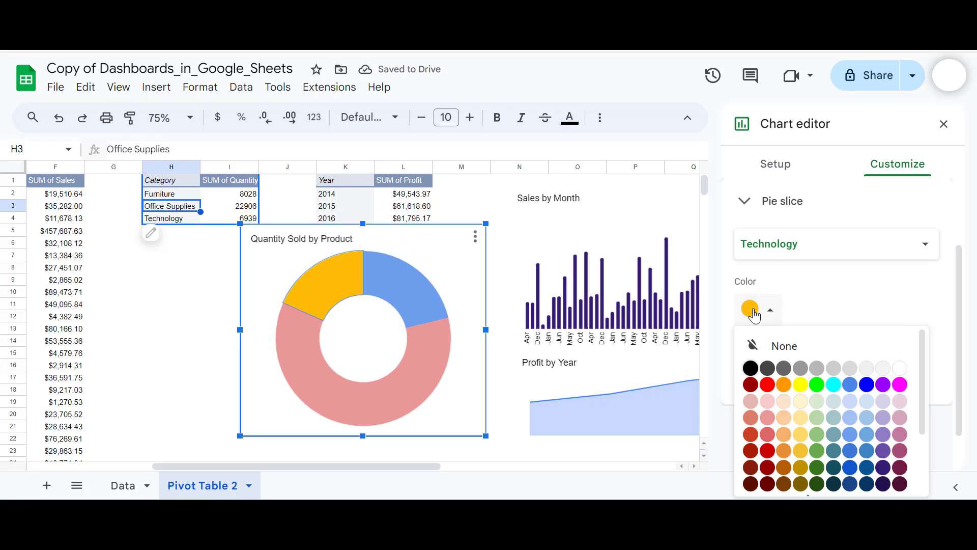
pyautogui.click(800, 435)
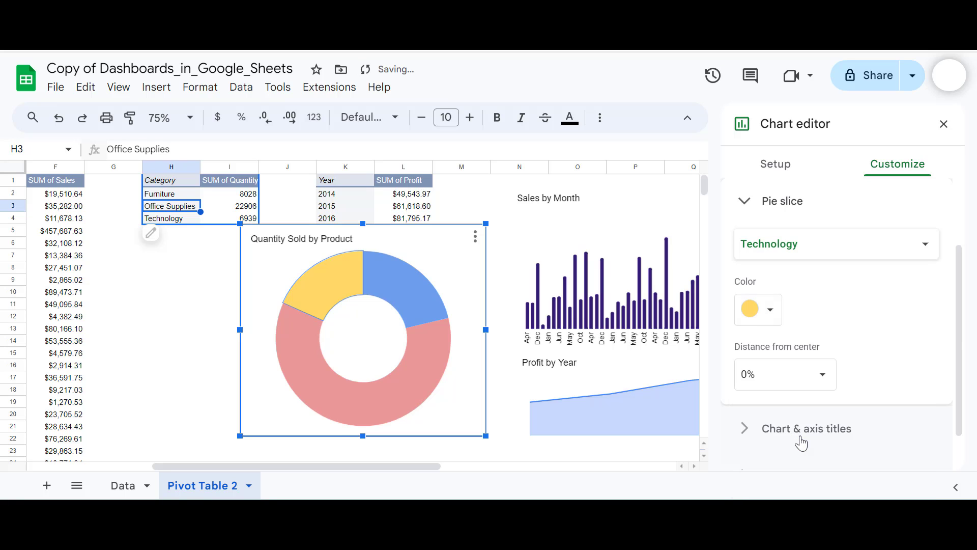
# - Set the border color of the "Quantity Sold by Product" doughnut chart to None
pyautogui.click(157, 308)
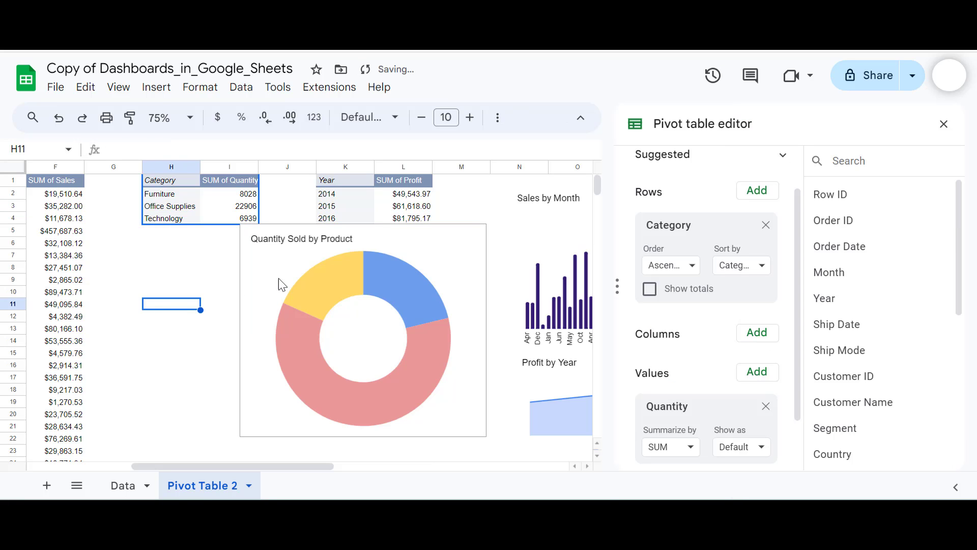
pyautogui.click(442, 263)
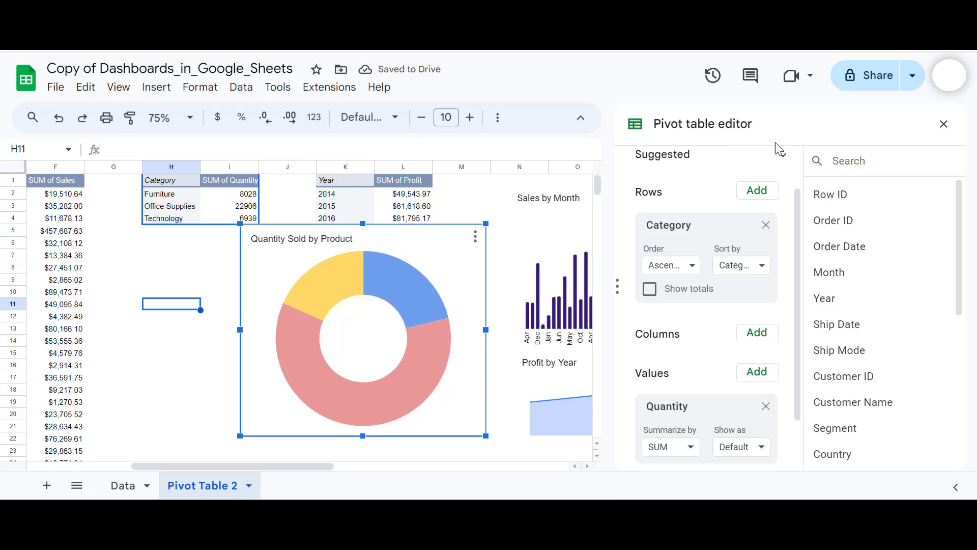
pyautogui.click(472, 244)
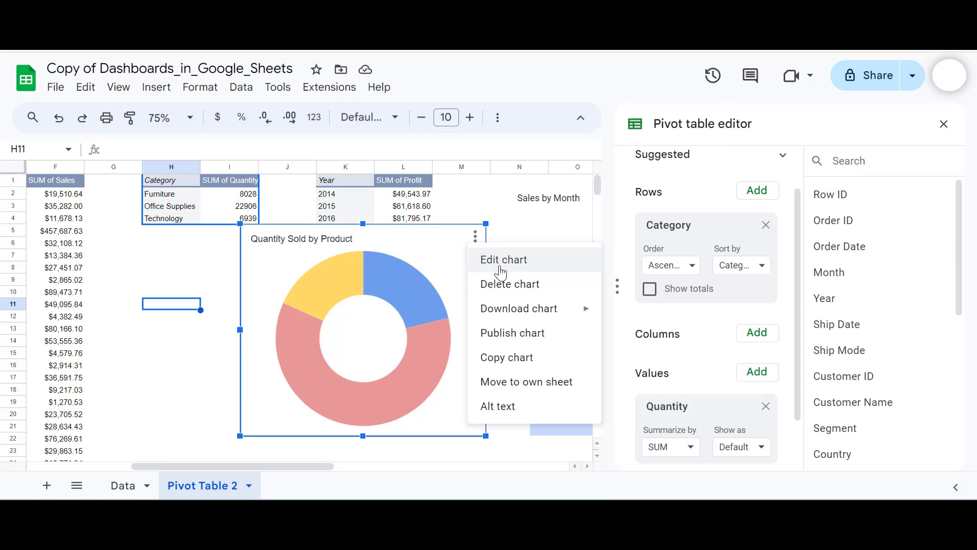
pyautogui.click(500, 265)
pyautogui.click(897, 164)
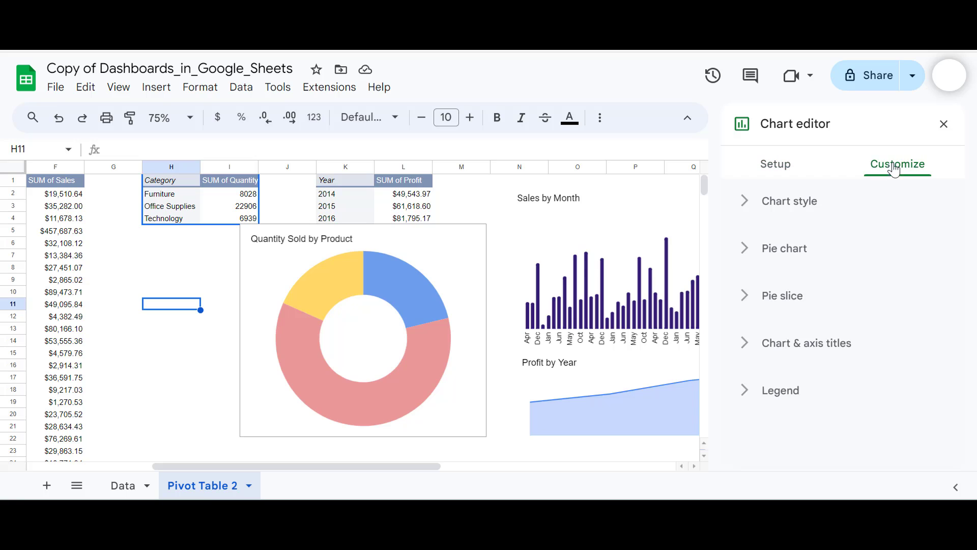
pyautogui.click(803, 204)
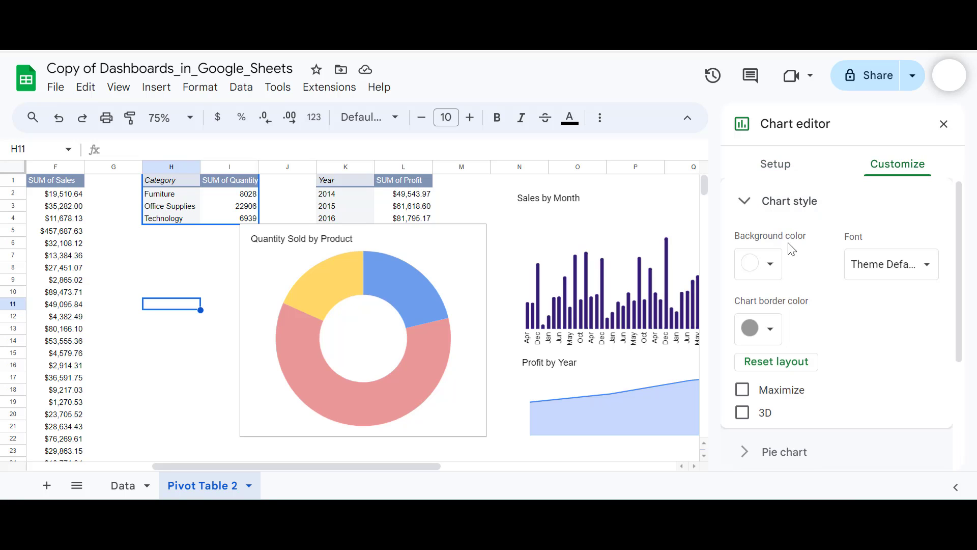
pyautogui.click(769, 329)
pyautogui.click(784, 72)
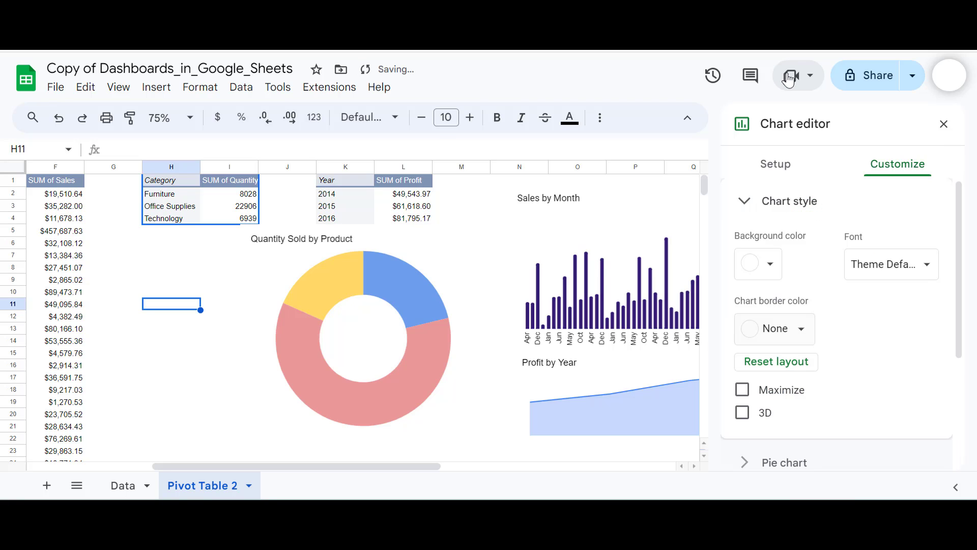
# - Shrink the doughnut chart and move it beside the US map, to about columns W to Z and rows 9 to 22
pyautogui.click(427, 267)
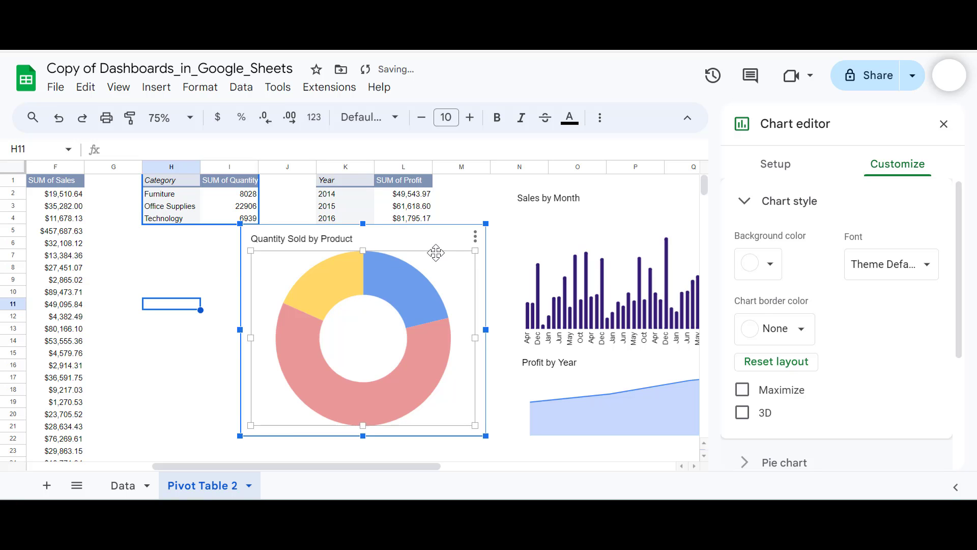
pyautogui.moveTo(443, 242); pyautogui.dragTo(558, 231)
pyautogui.hscroll(6, 558, 233)
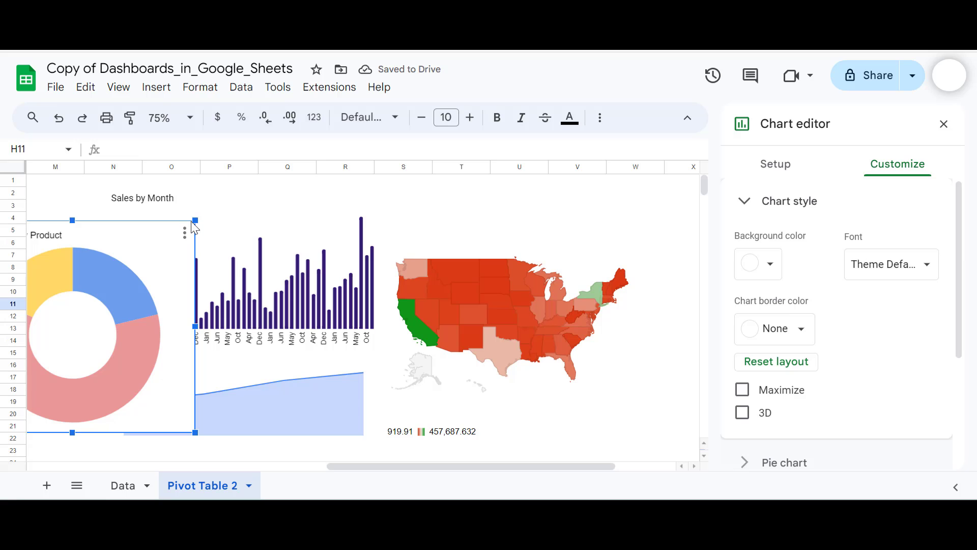
pyautogui.moveTo(196, 220); pyautogui.dragTo(657, 232)
pyautogui.hscroll(3, 657, 232)
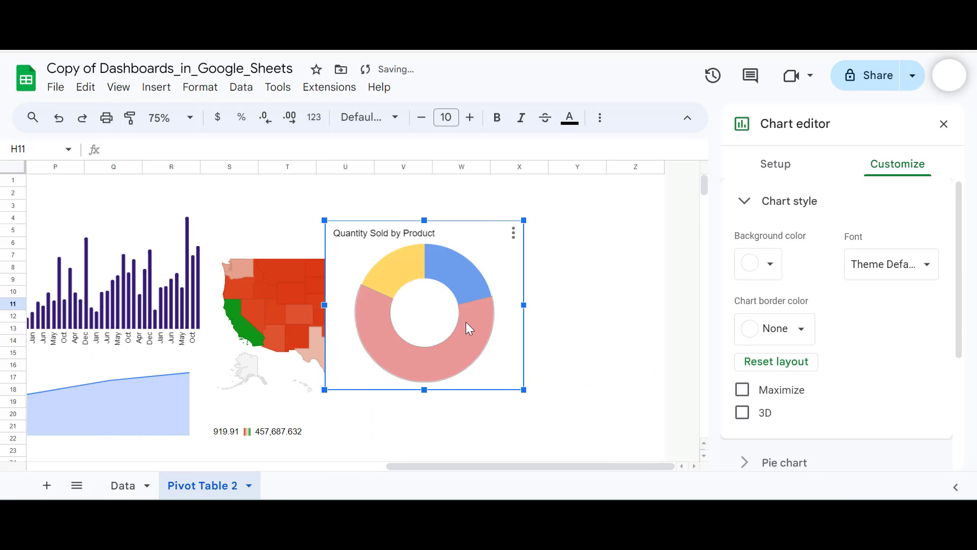
pyautogui.moveTo(504, 359); pyautogui.dragTo(636, 410)
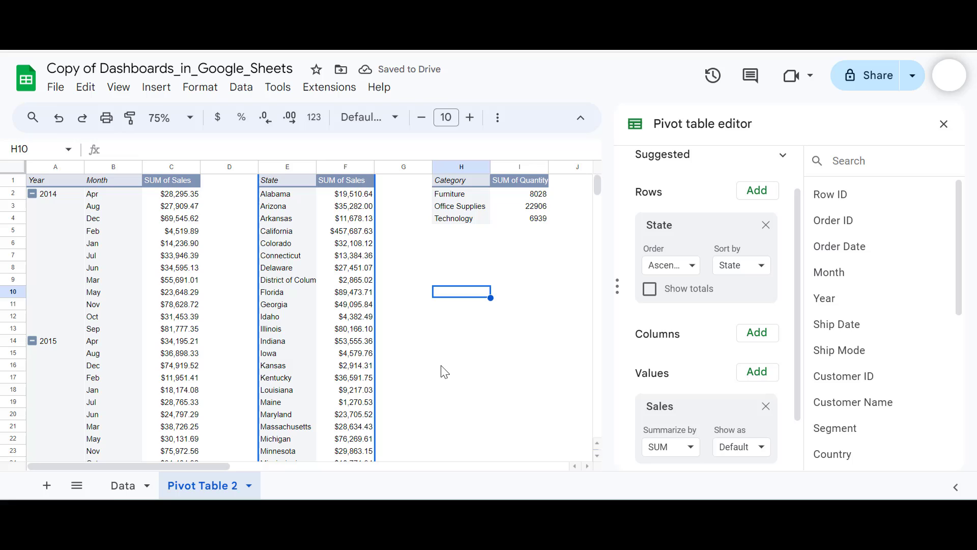
# - Add a slicer that filters the order data by the Month column
pyautogui.click(441, 366)
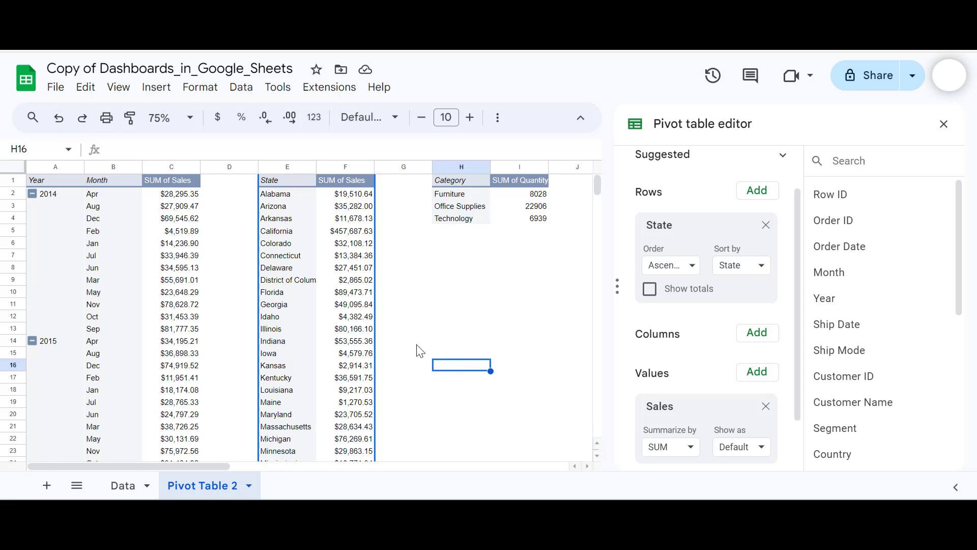
pyautogui.click(183, 270)
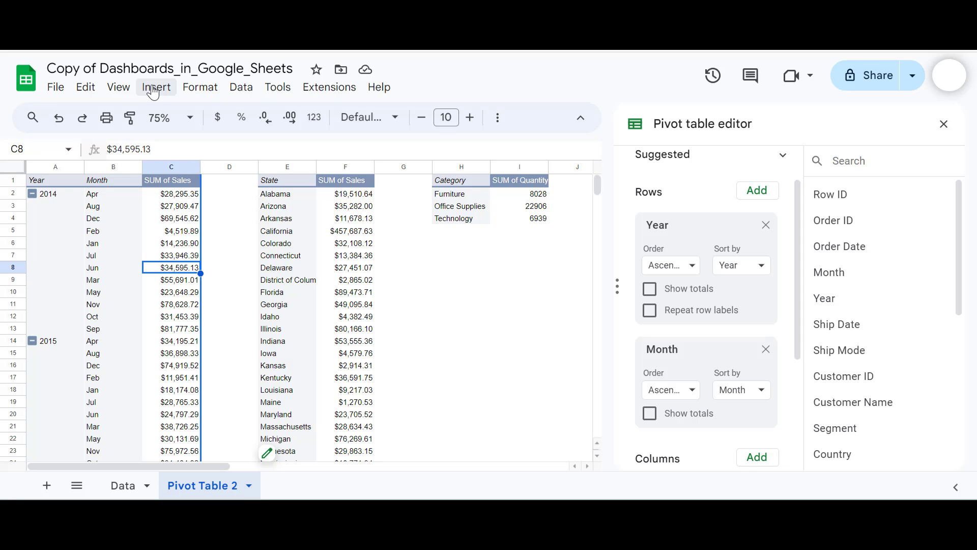
pyautogui.click(242, 92)
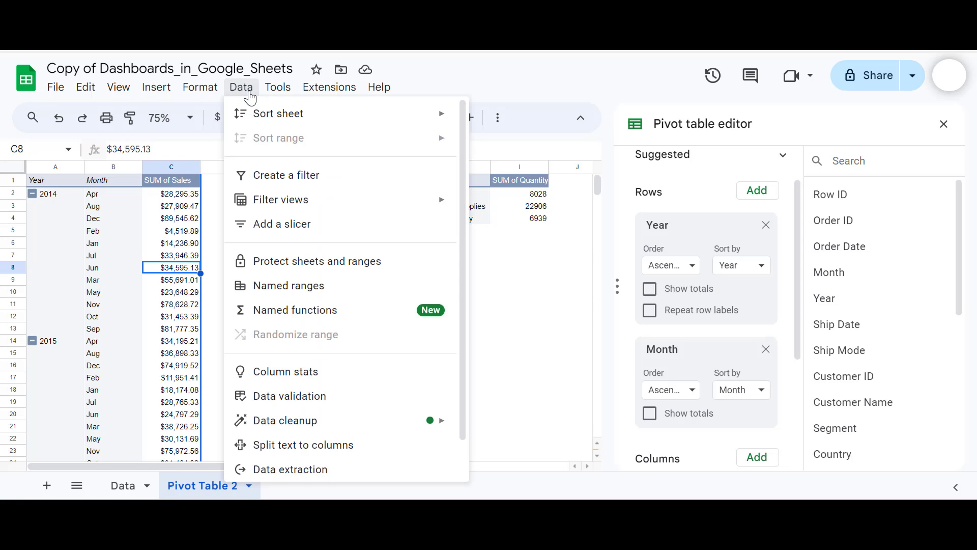
pyautogui.click(281, 224)
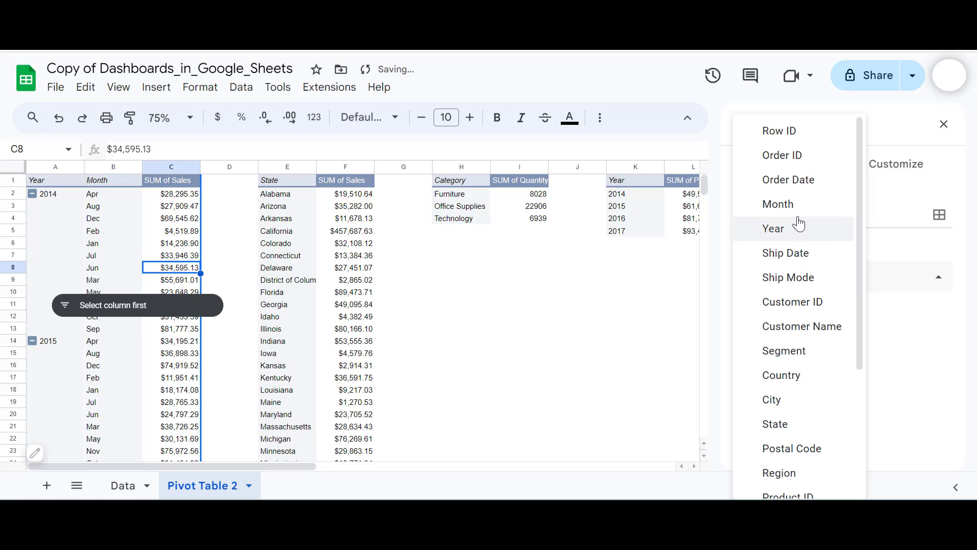
pyautogui.click(782, 206)
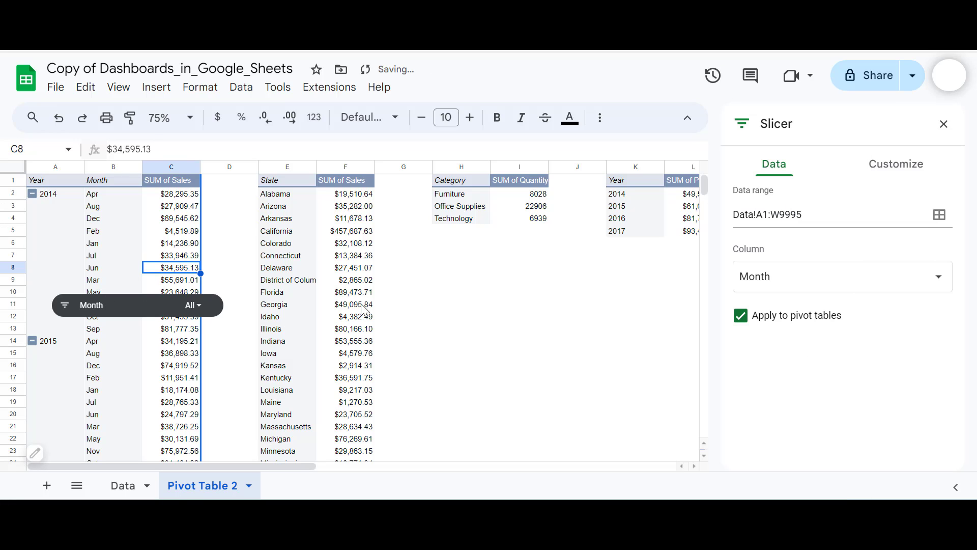
# - Move the Month slicer above the US map, to about columns S to U near row 2
pyautogui.click(214, 316)
pyautogui.moveTo(218, 312); pyautogui.dragTo(662, 376)
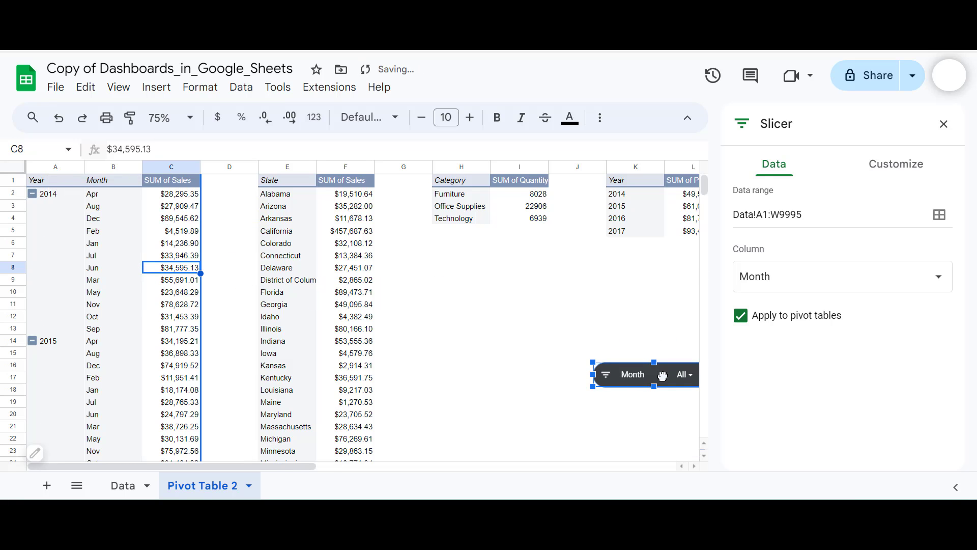
pyautogui.hscroll(10, 663, 376)
pyautogui.moveTo(201, 381); pyautogui.dragTo(568, 200)
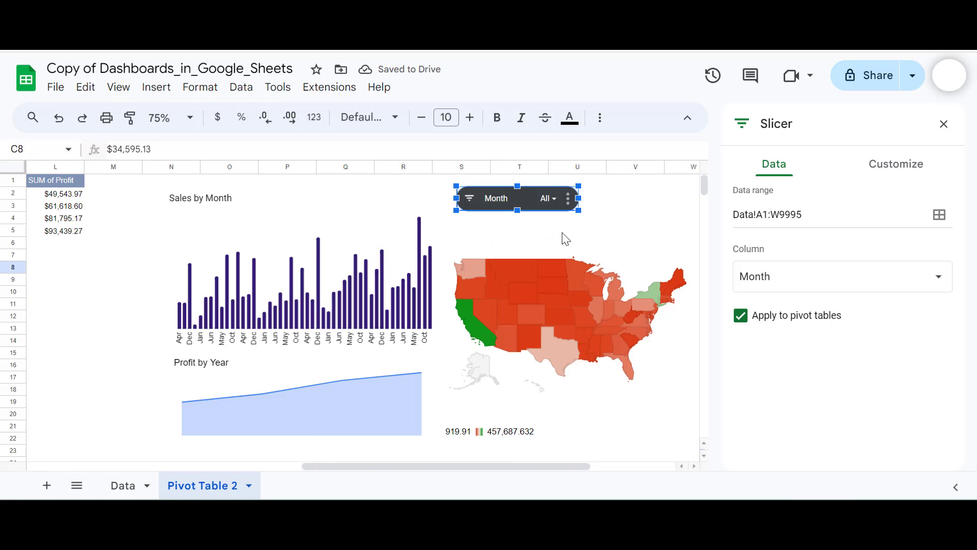
# - Add a second slicer from the state sales pivot table, filtering by the State column
pyautogui.hscroll(-10, 563, 236)
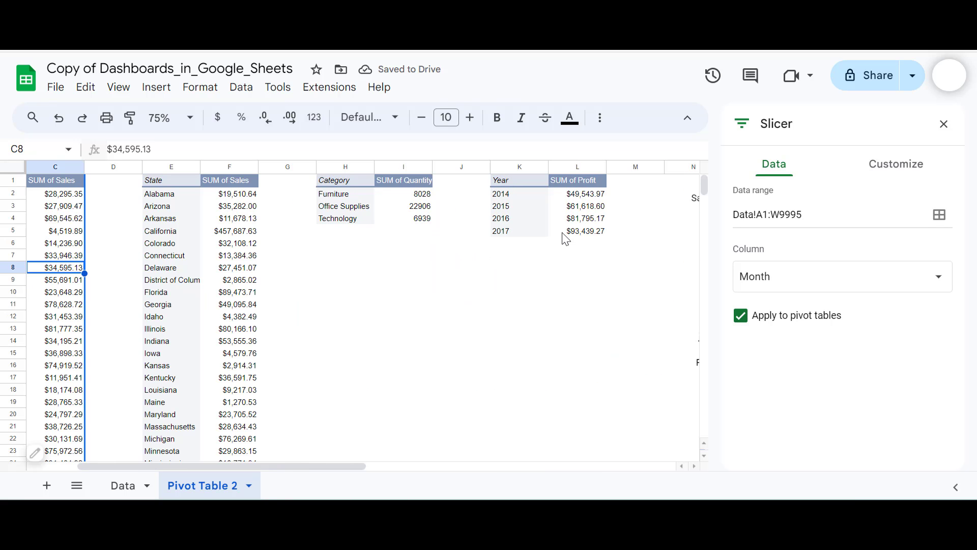
pyautogui.click(217, 260)
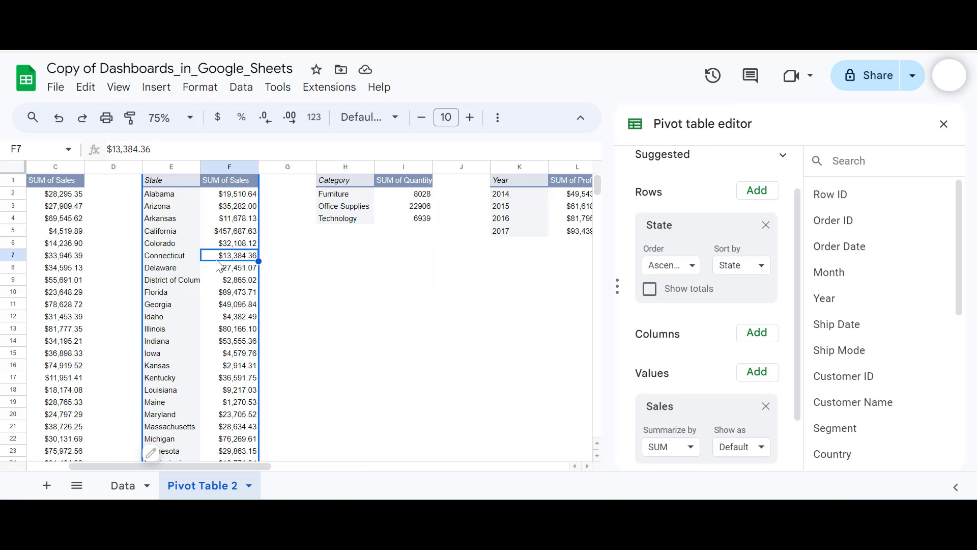
pyautogui.click(156, 87)
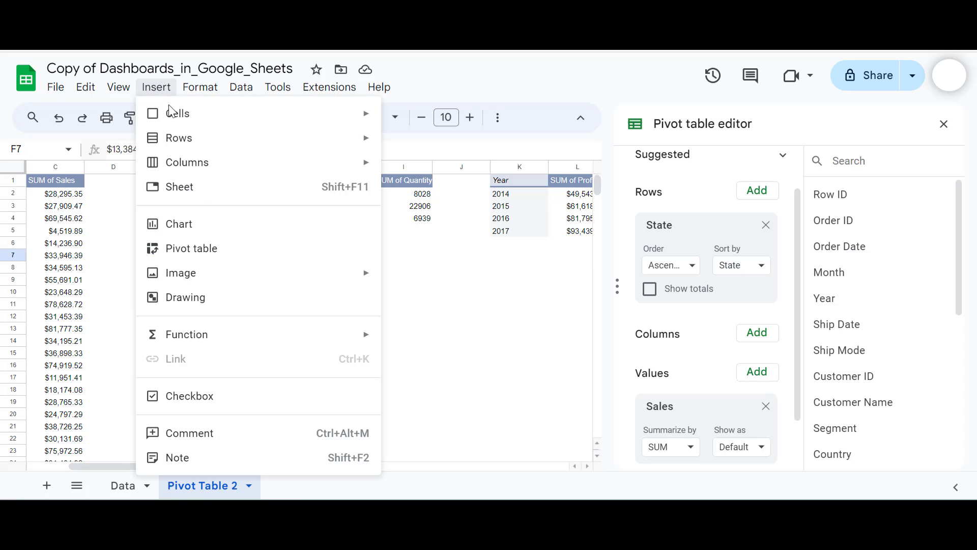
pyautogui.moveTo(241, 87)
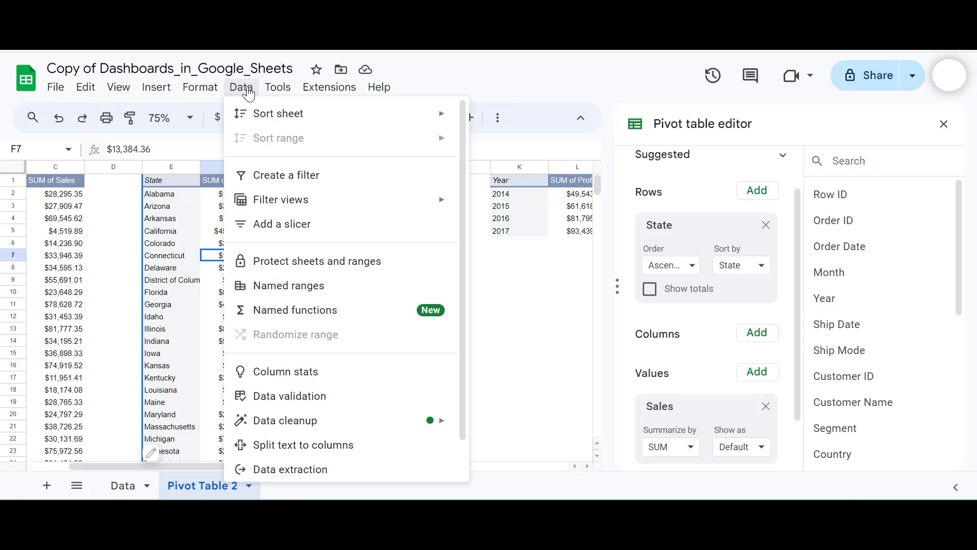
pyautogui.click(300, 224)
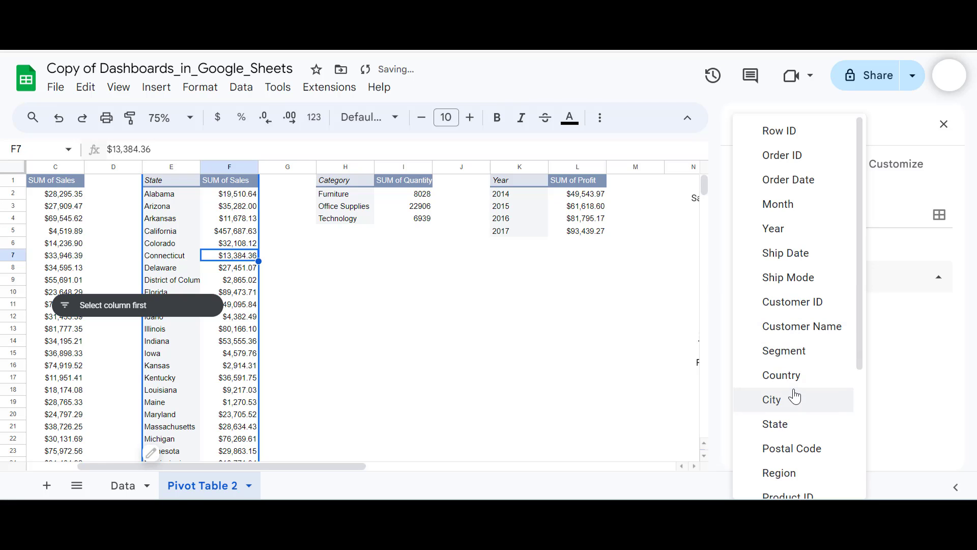
pyautogui.click(788, 424)
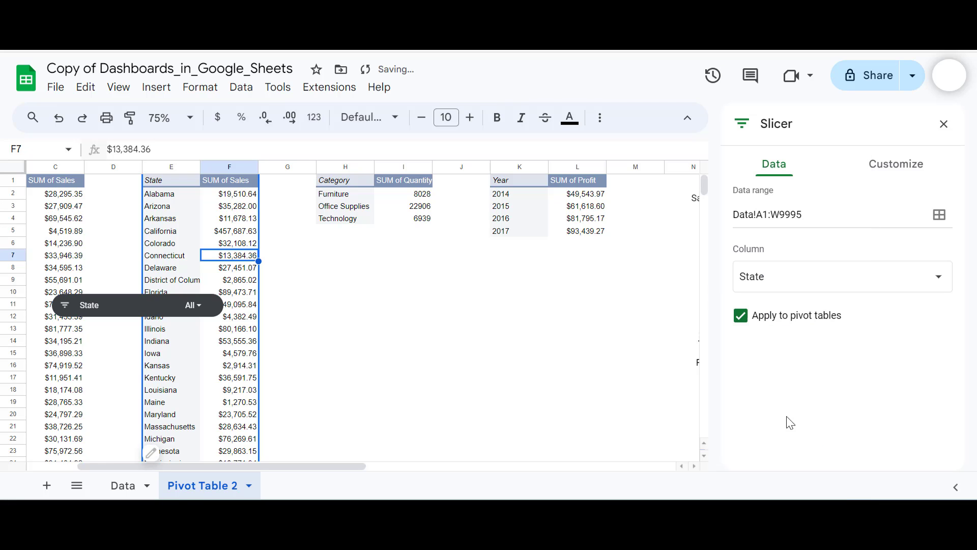
# - Move the State slicer above the US map, next to the Month slicer and level with it near row 2
pyautogui.click(152, 305)
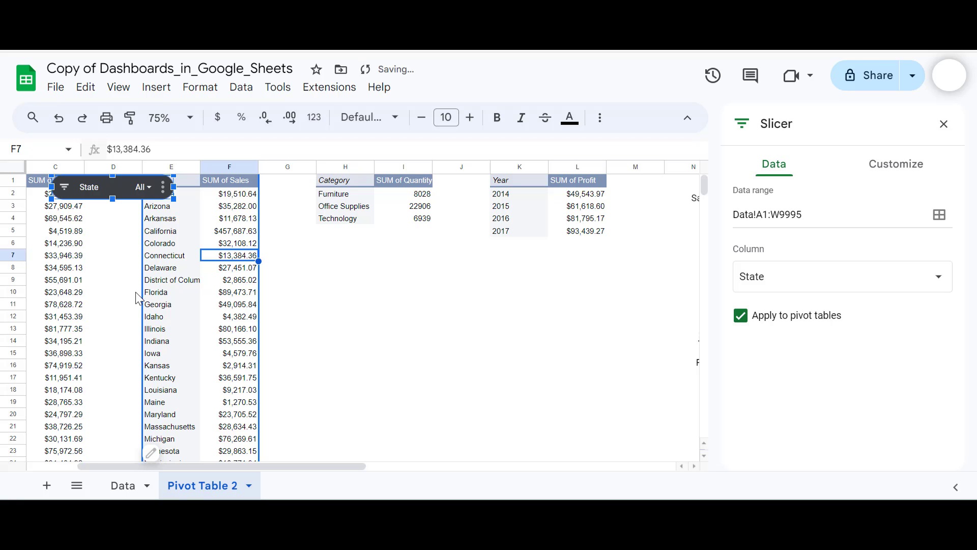
pyautogui.moveTo(120, 189); pyautogui.dragTo(534, 305)
pyautogui.hscroll(8, 534, 306)
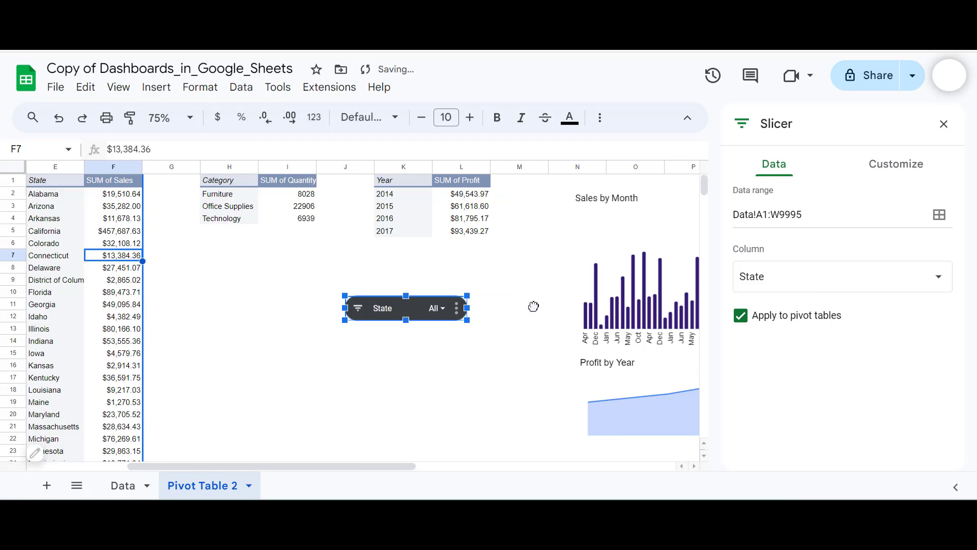
pyautogui.hscroll(2, 533, 306)
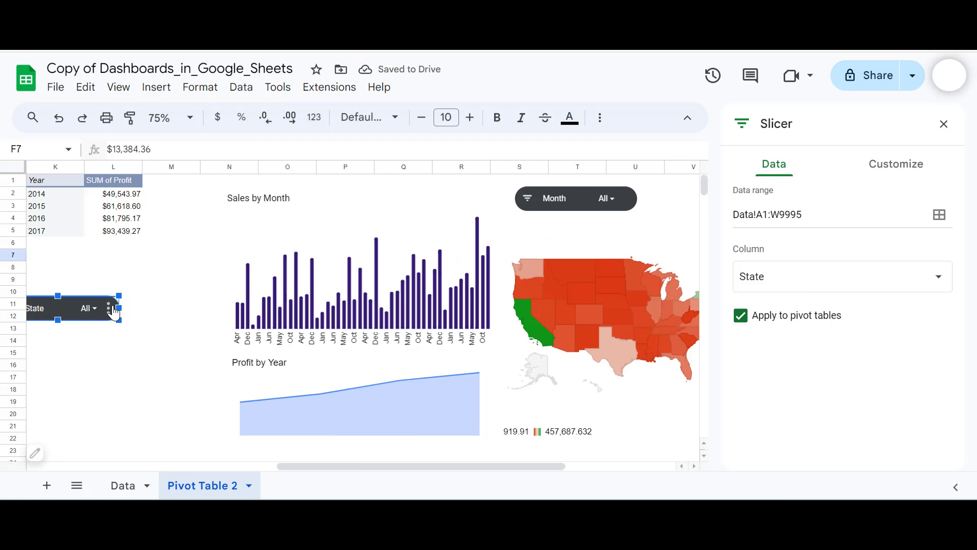
pyautogui.moveTo(72, 307); pyautogui.dragTo(699, 232)
pyautogui.hscroll(5, 697, 231)
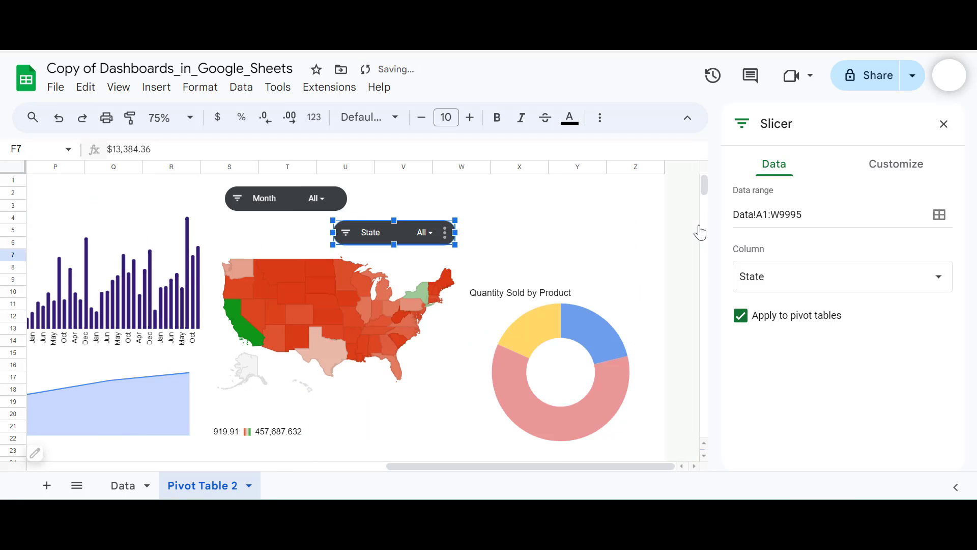
pyautogui.moveTo(405, 235); pyautogui.dragTo(432, 193)
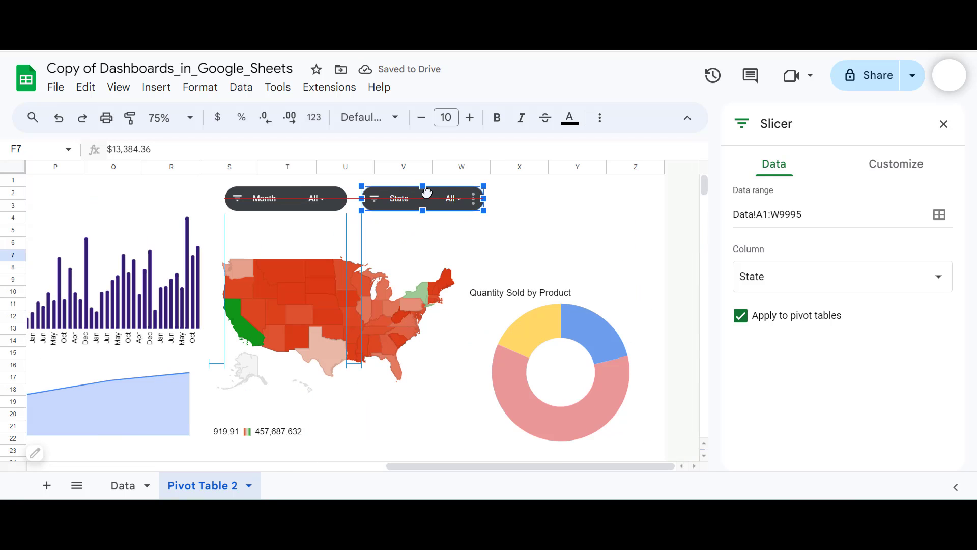
# - Set the State slicer's background color to blue
pyautogui.click(473, 202)
pyautogui.click(490, 222)
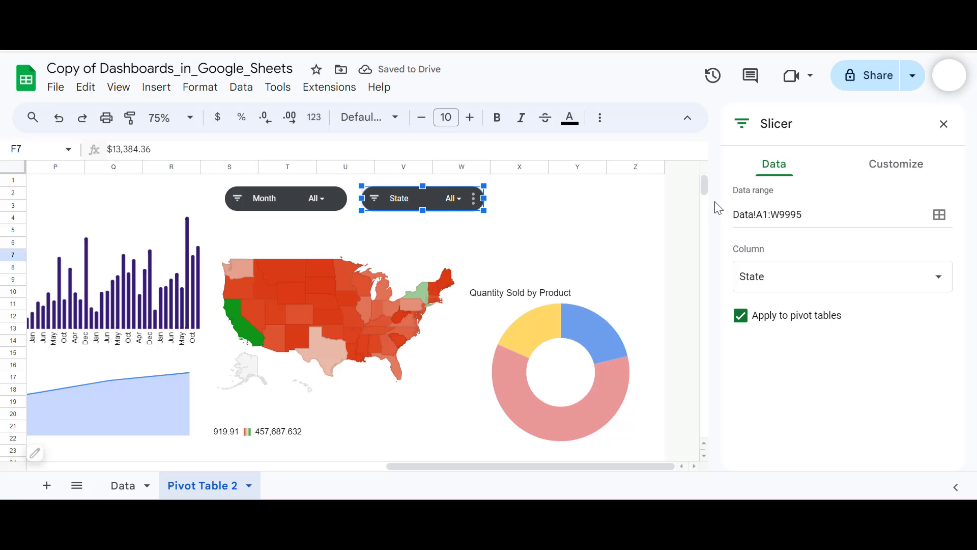
pyautogui.click(886, 171)
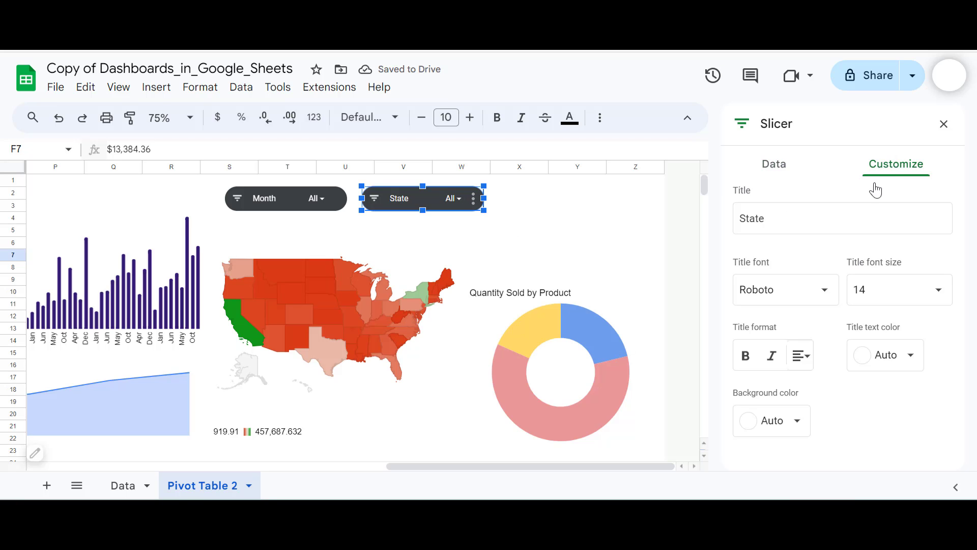
pyautogui.click(796, 419)
pyautogui.click(783, 339)
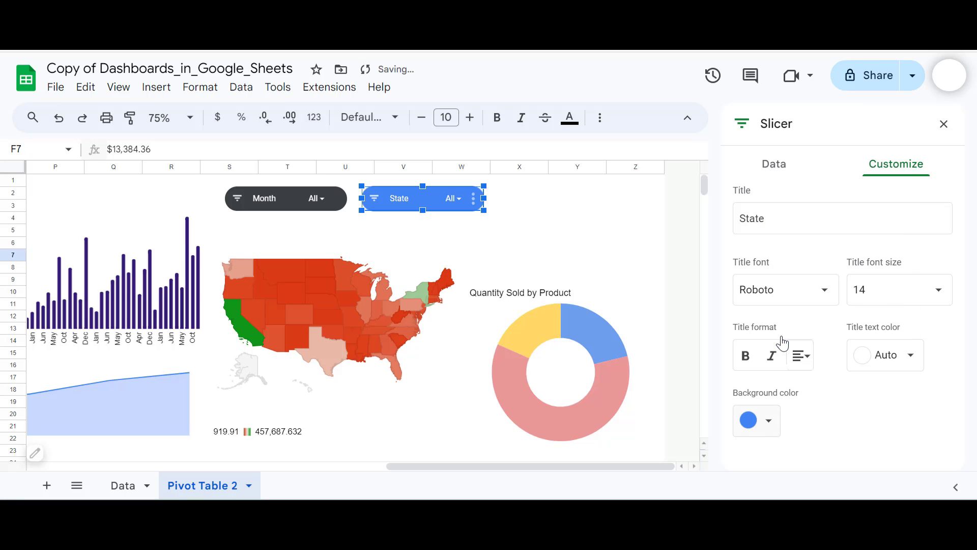
# - Choose Roboto as the State slicer's title font and yellow as its title text color
pyautogui.click(828, 299)
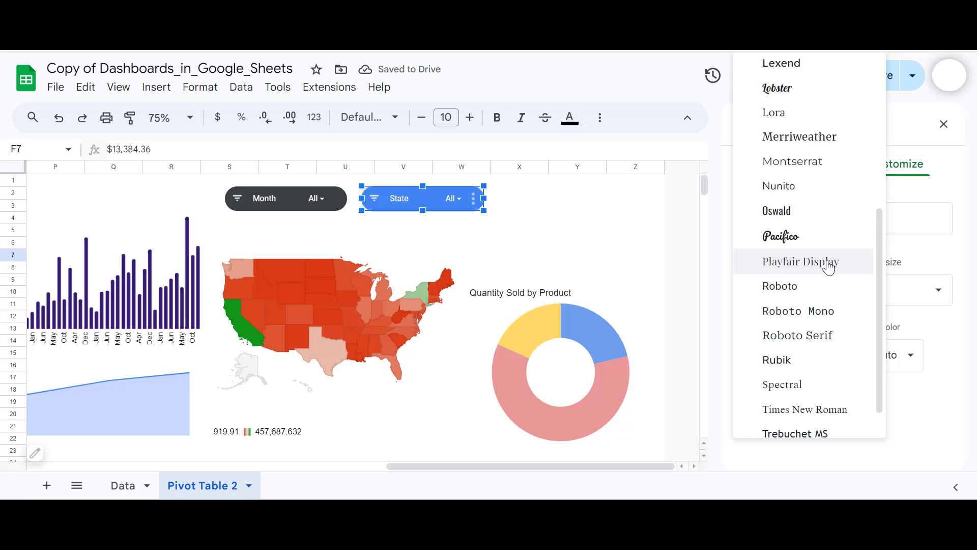
pyautogui.click(808, 286)
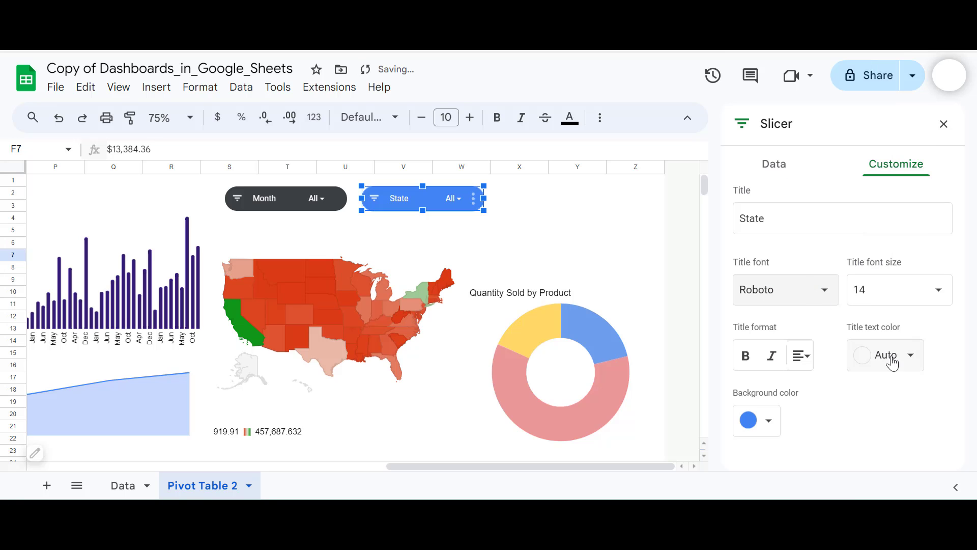
pyautogui.click(916, 361)
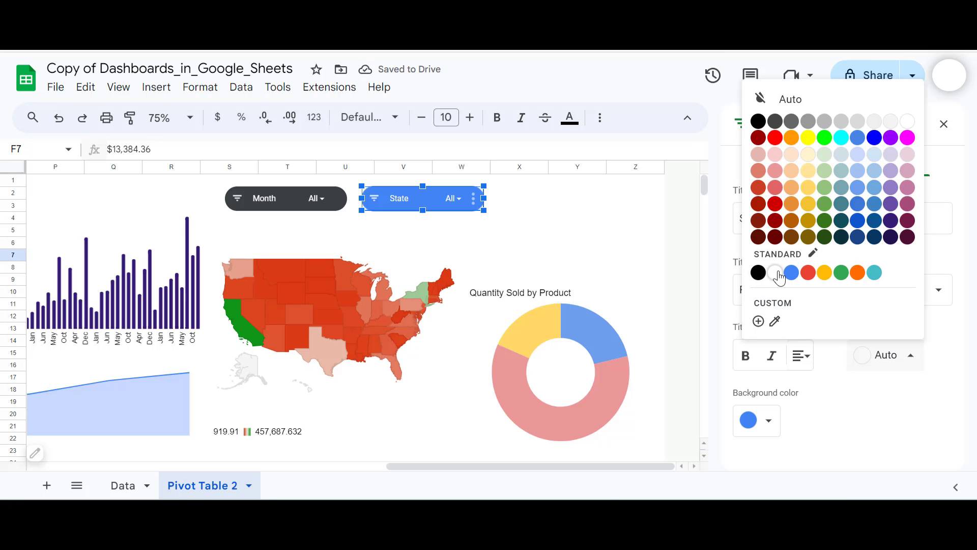
pyautogui.click(824, 273)
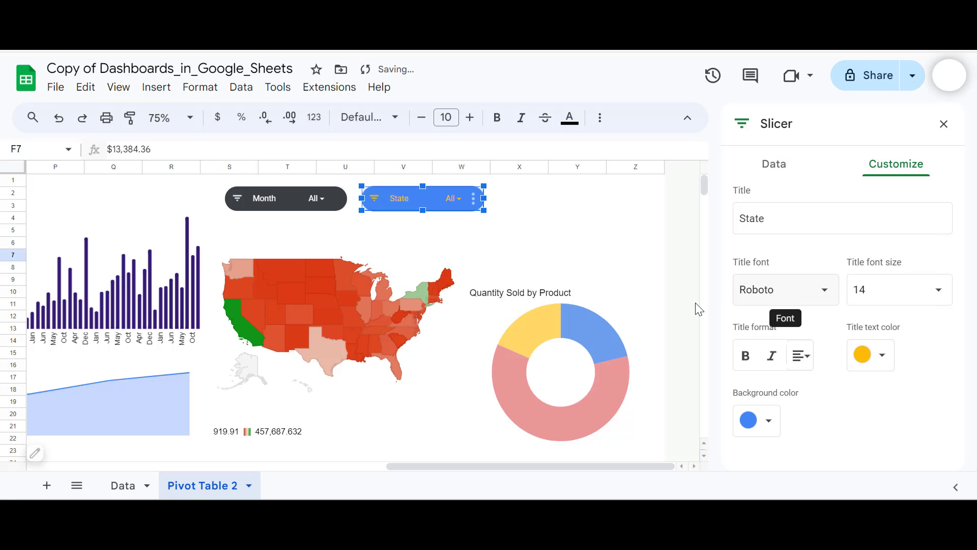
# - Add a third slicer from the yearly profit pivot table, filtering by the Year column
pyautogui.hscroll(-4, 453, 269)
pyautogui.hscroll(-5, 450, 262)
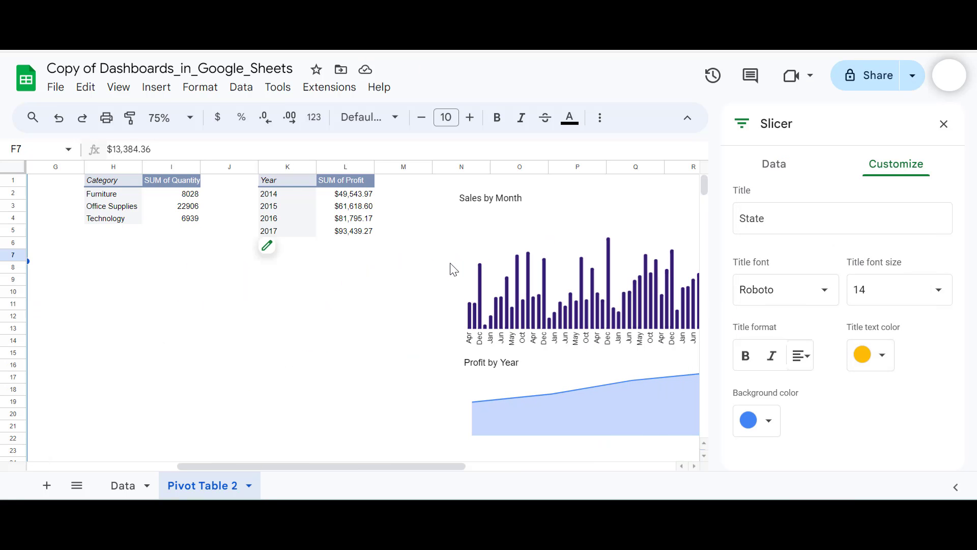
pyautogui.click(349, 206)
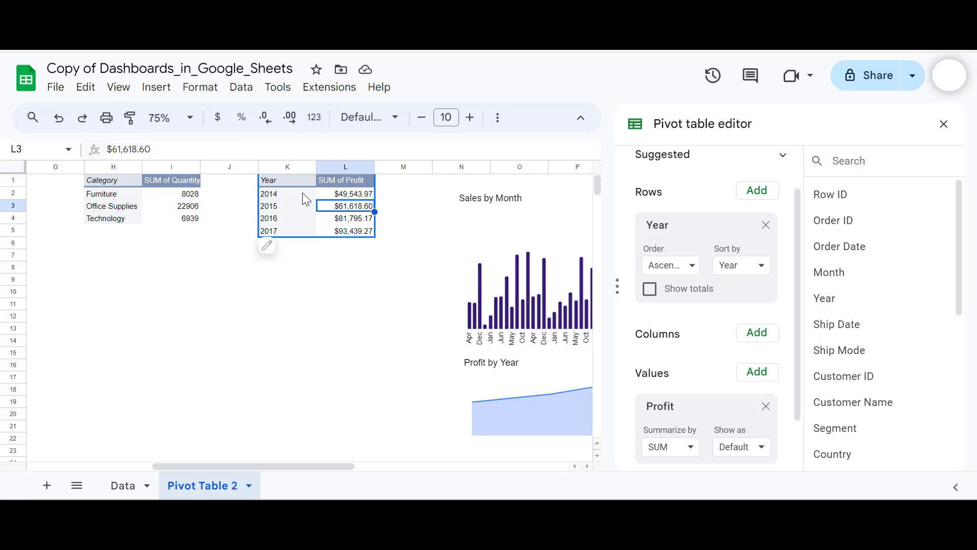
pyautogui.click(158, 89)
pyautogui.moveTo(200, 87)
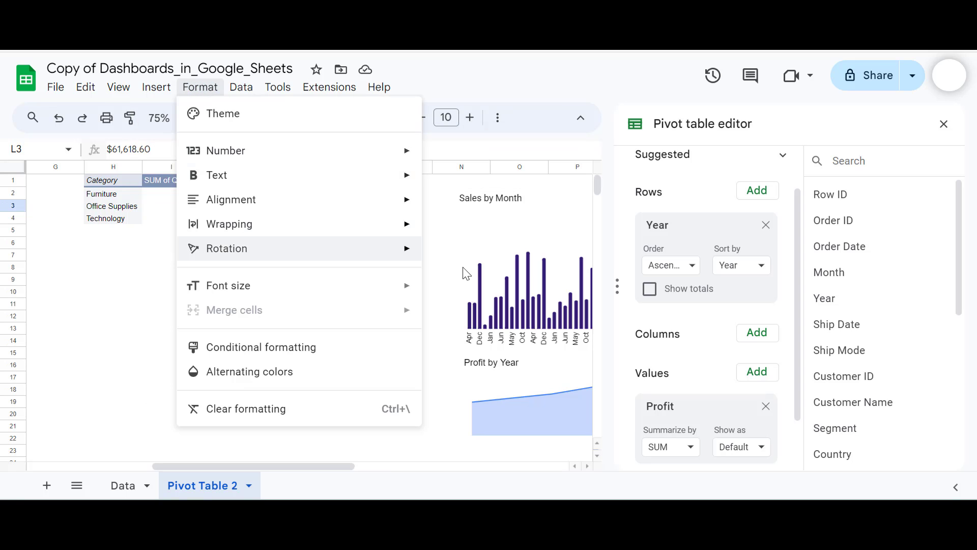
pyautogui.moveTo(154, 87)
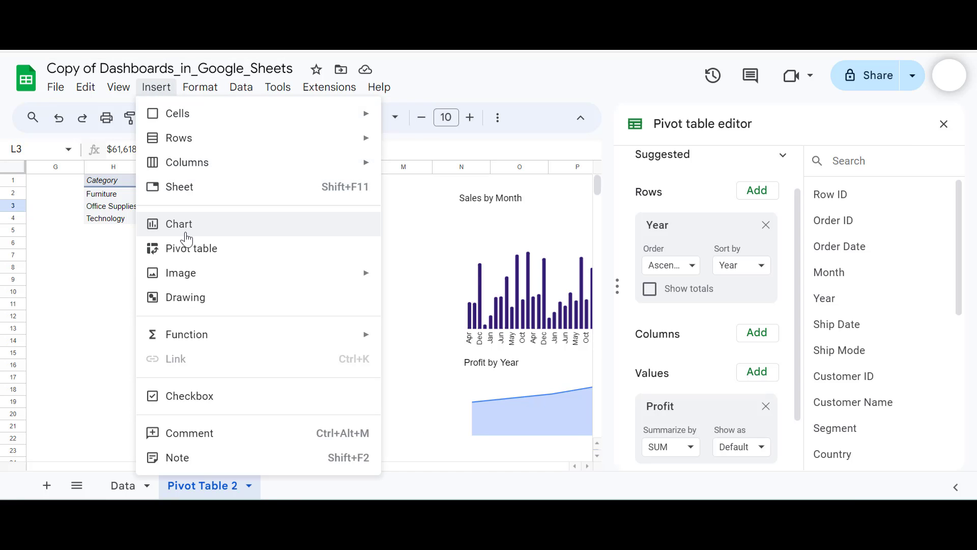
pyautogui.moveTo(241, 87)
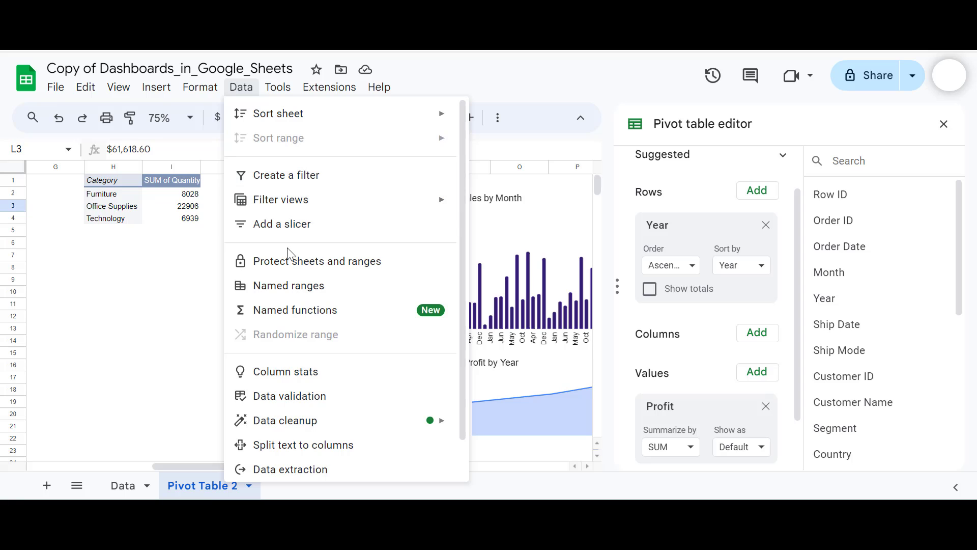
pyautogui.click(295, 225)
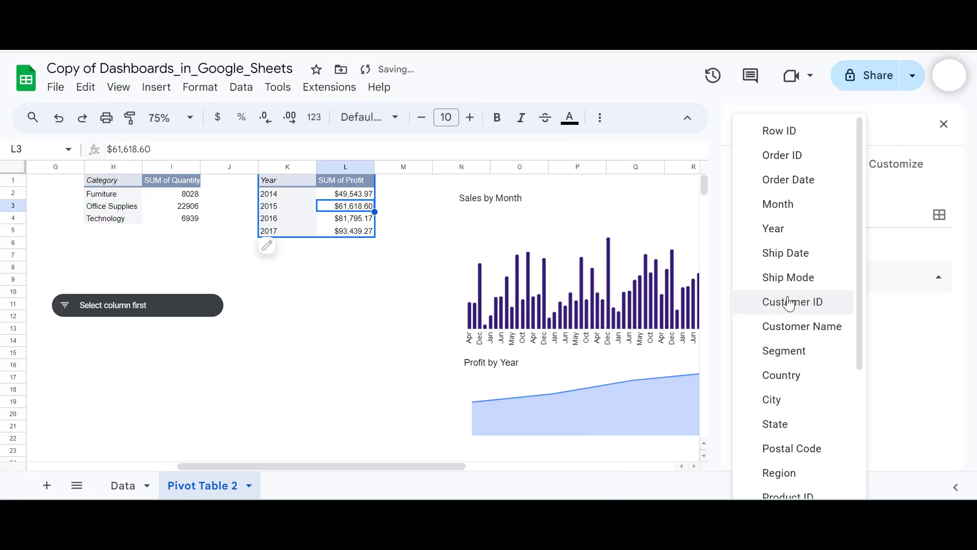
pyautogui.click(792, 228)
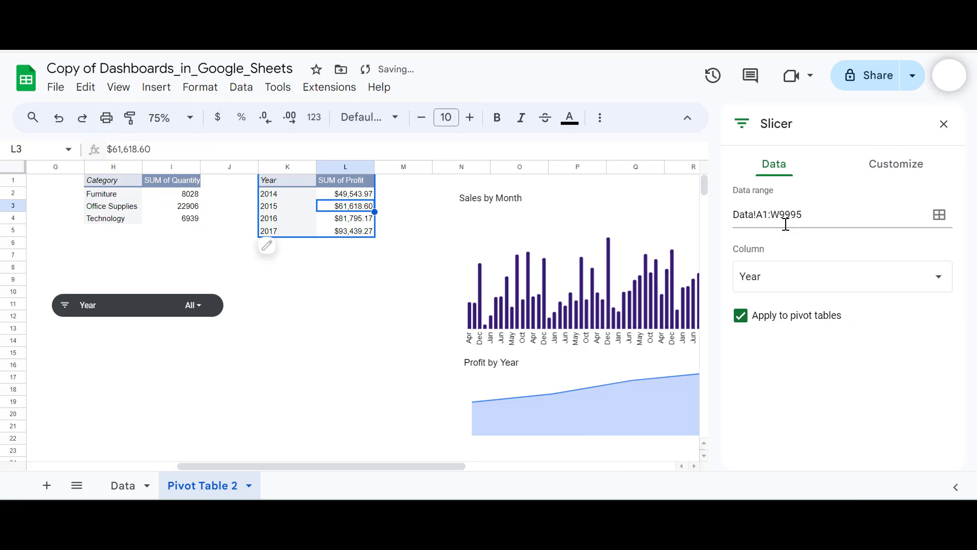
# - Narrow the Year slicer to the other slicers' width and place it beside the State slicer, level with it near row 2
pyautogui.click(148, 307)
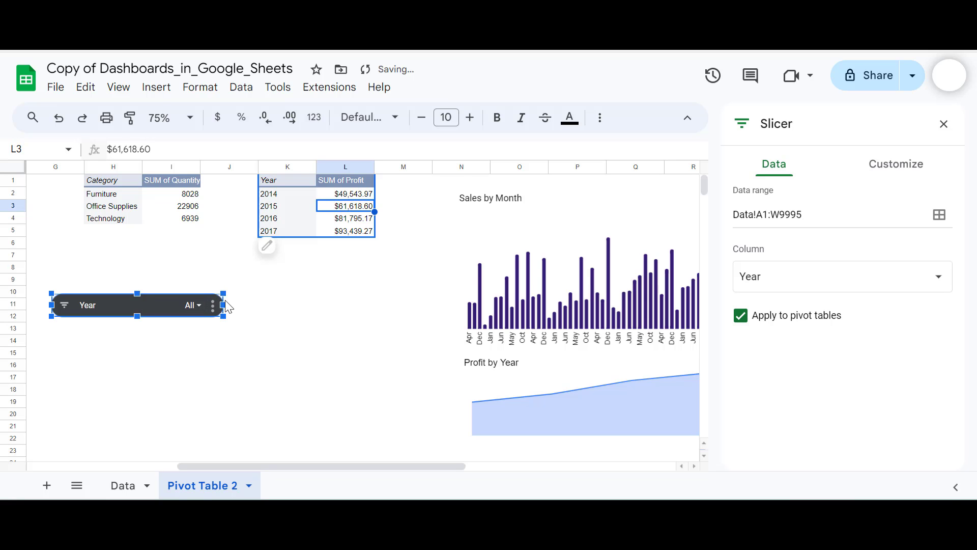
pyautogui.hotkey('ctrl', 'z')
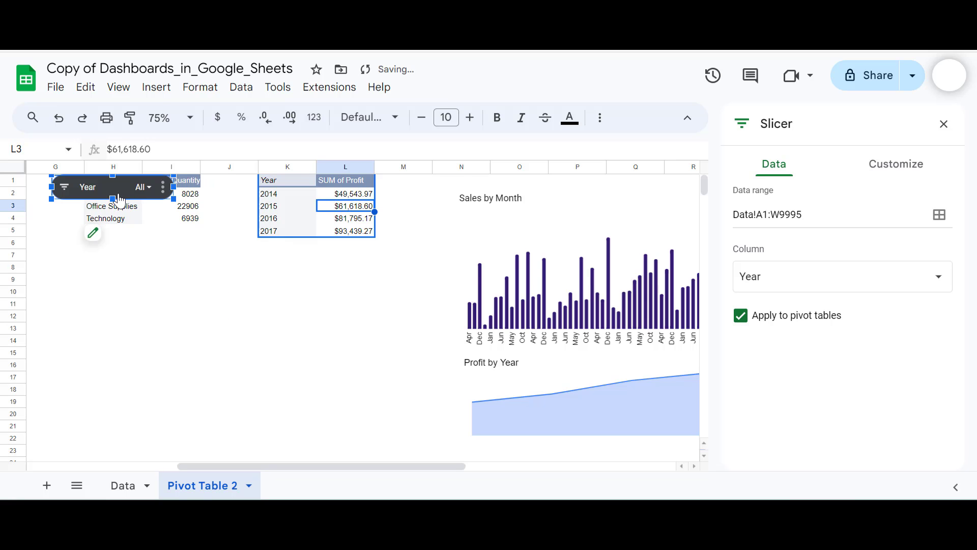
pyautogui.moveTo(120, 200); pyautogui.dragTo(449, 283)
pyautogui.hscroll(5, 453, 269)
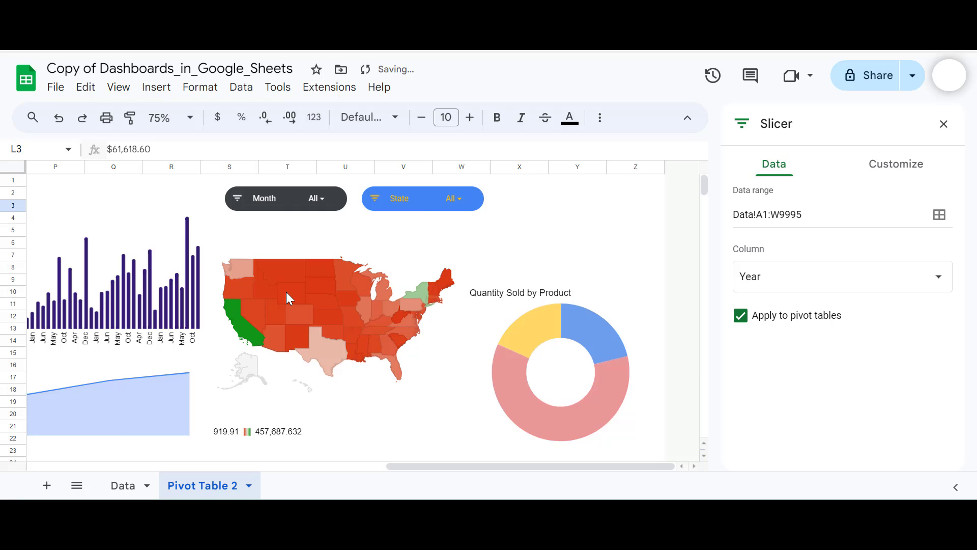
pyautogui.hscroll(-3, 286, 291)
pyautogui.click(114, 275)
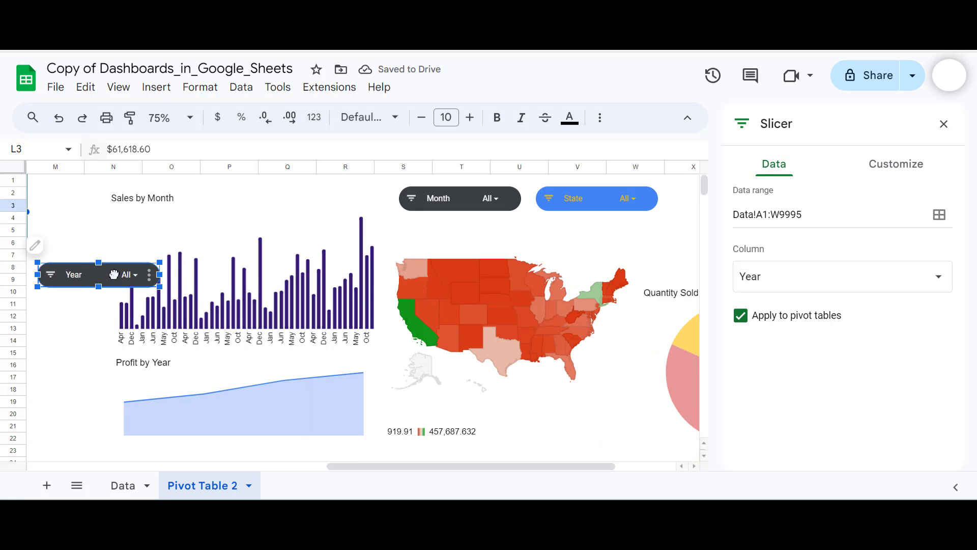
pyautogui.moveTo(114, 274); pyautogui.dragTo(632, 226)
pyautogui.hscroll(3, 585, 248)
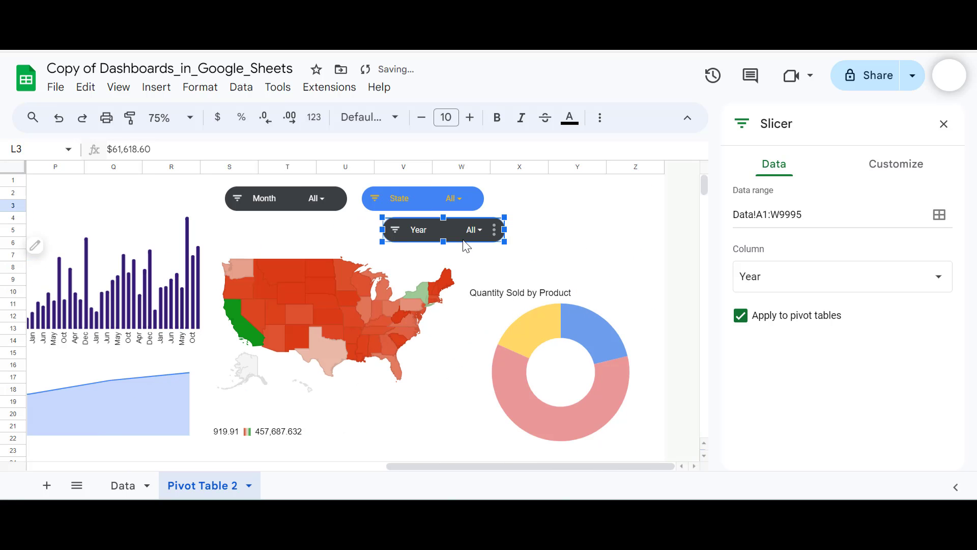
pyautogui.moveTo(455, 233); pyautogui.dragTo(570, 196)
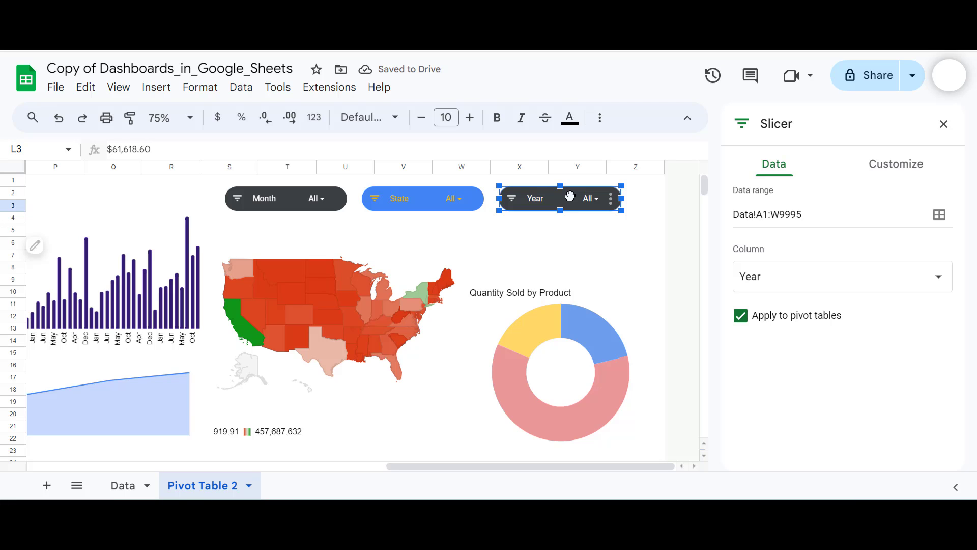
# - Filter the Year slicer to show only 2016
pyautogui.click(592, 199)
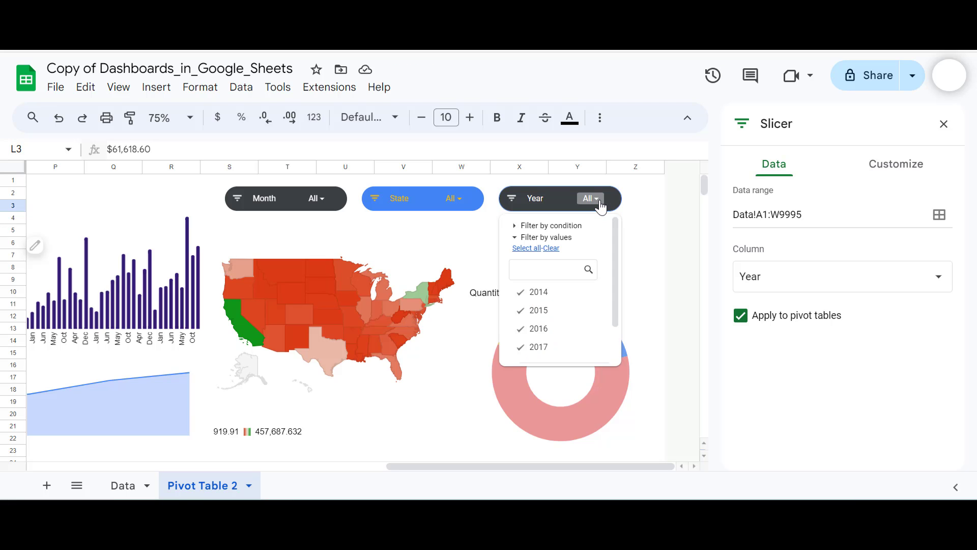
pyautogui.click(552, 248)
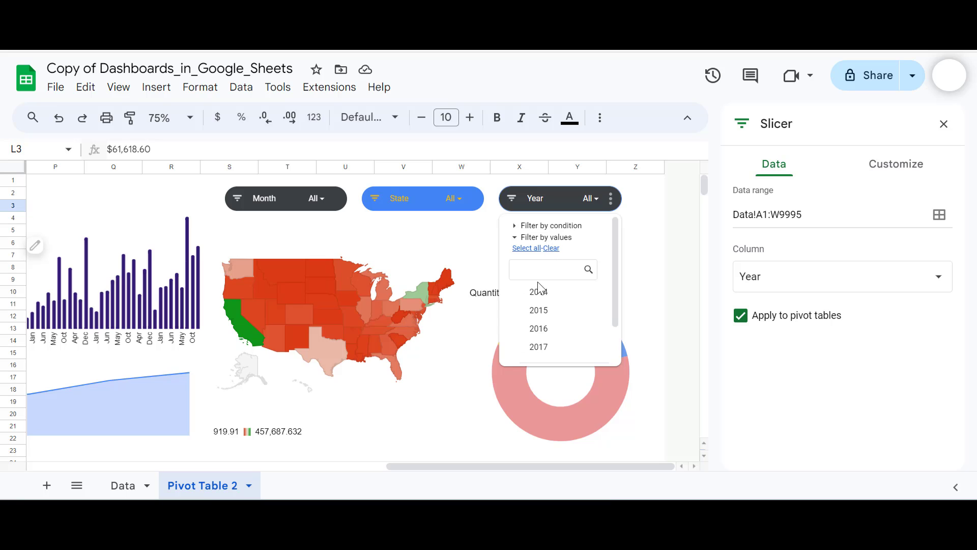
pyautogui.click(538, 330)
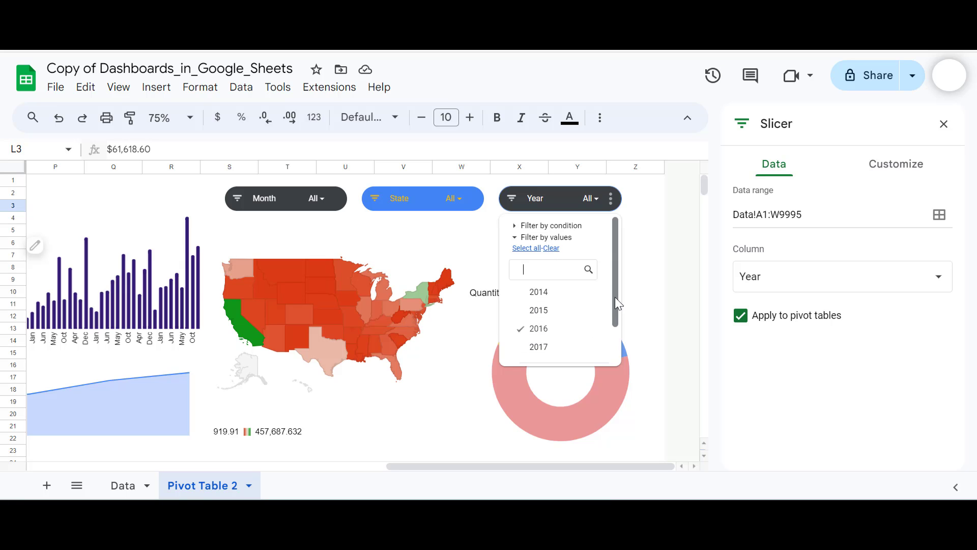
pyautogui.moveTo(615, 298); pyautogui.dragTo(613, 371)
pyautogui.click(595, 338)
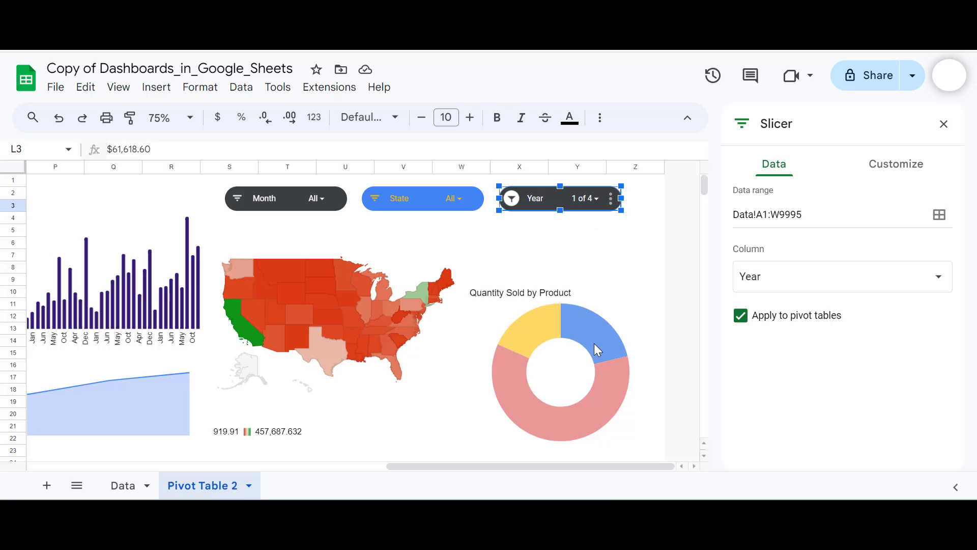